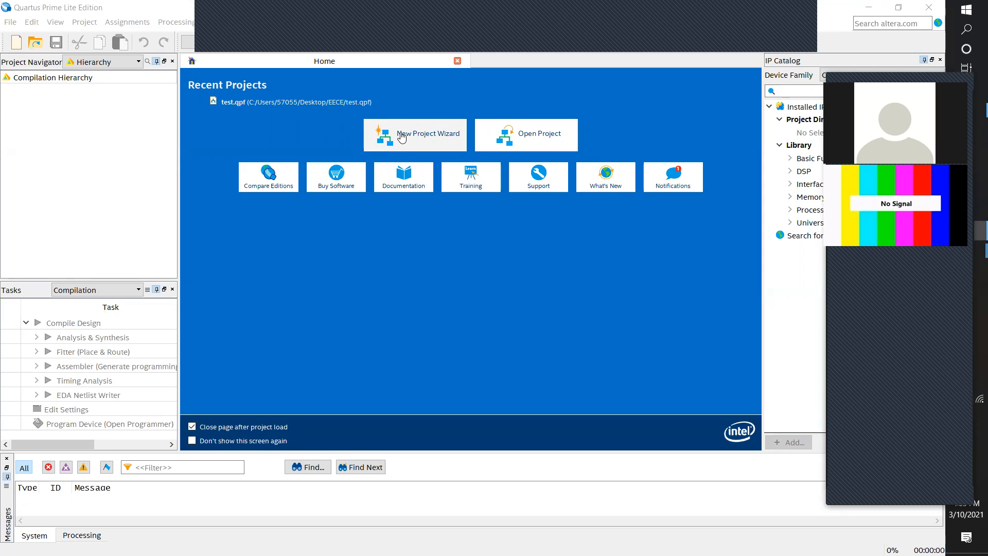
# Start a new project with the wizard and choose the Desktop folder as its working directory.
pyautogui.click(418, 139)
pyautogui.click(417, 139)
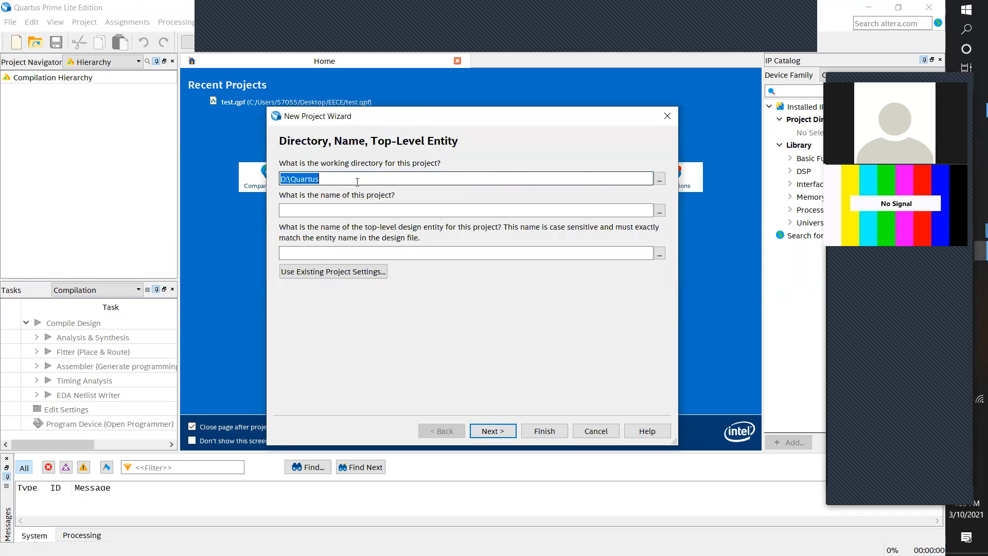
pyautogui.click(659, 178)
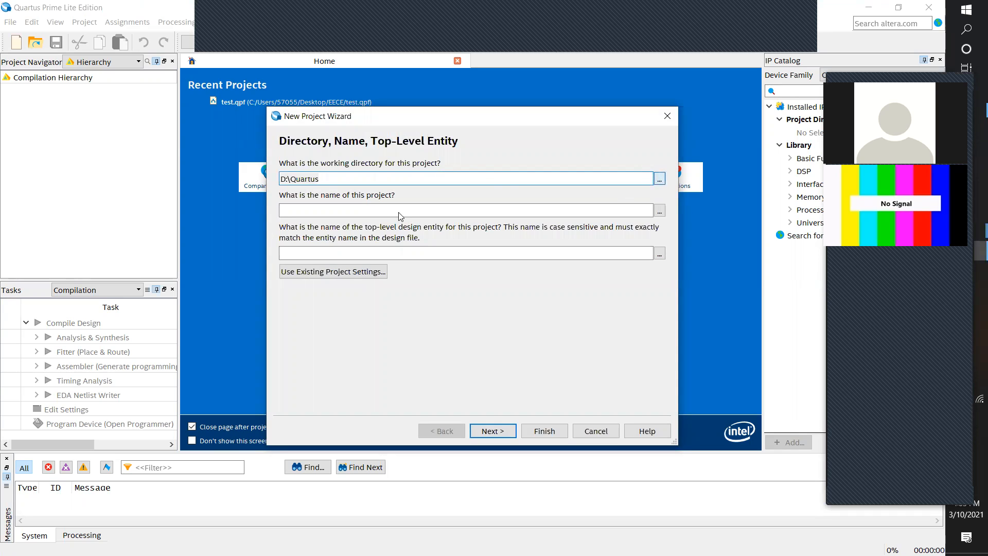
pyautogui.click(660, 183)
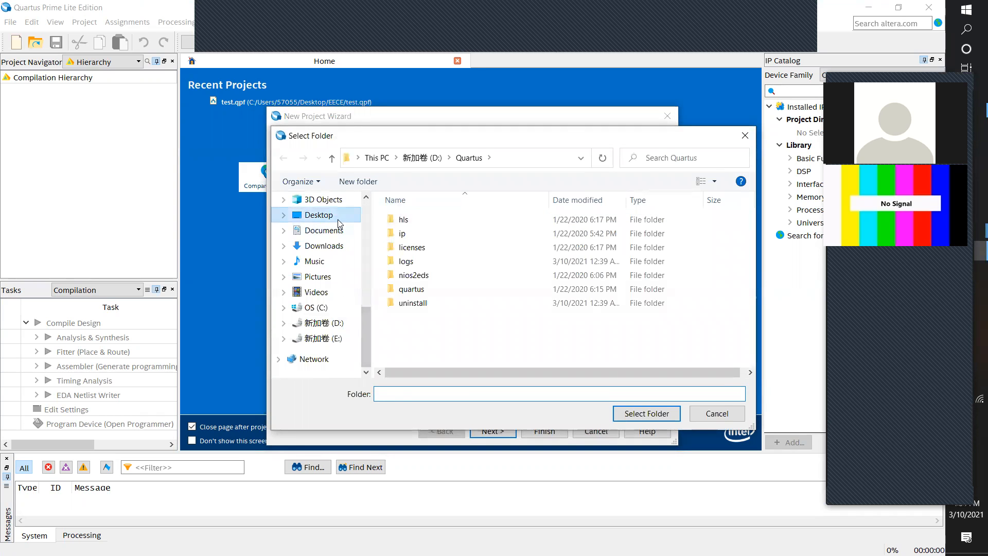
pyautogui.click(338, 219)
pyautogui.click(647, 413)
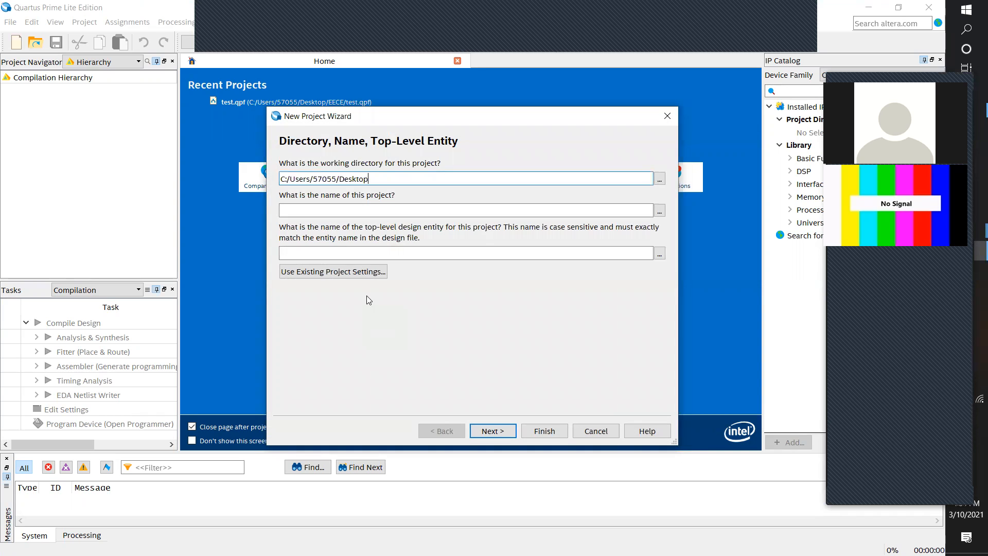
# Name the project and top-level entity AND_test, keeping it an empty project with no added design files.
pyautogui.click(309, 211)
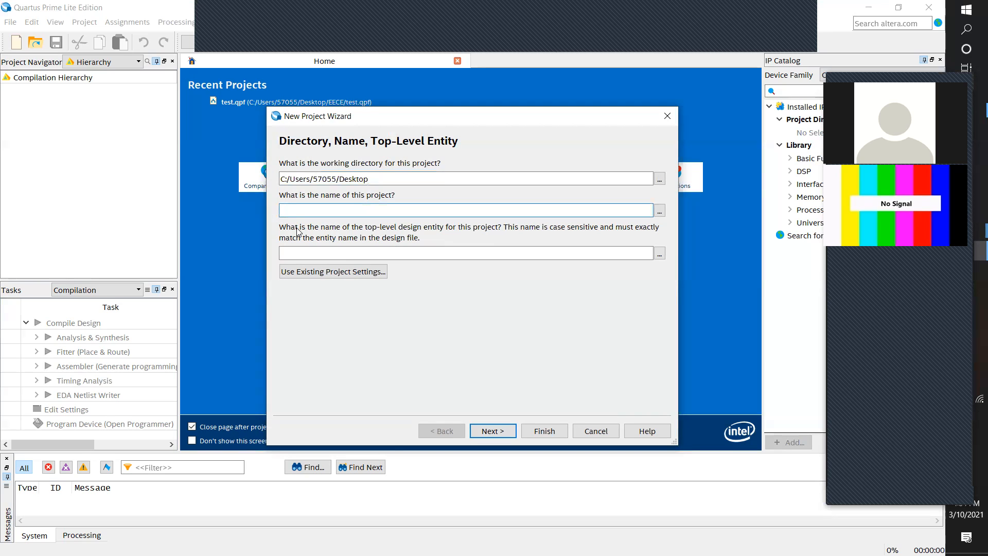
pyautogui.write('AND_test')
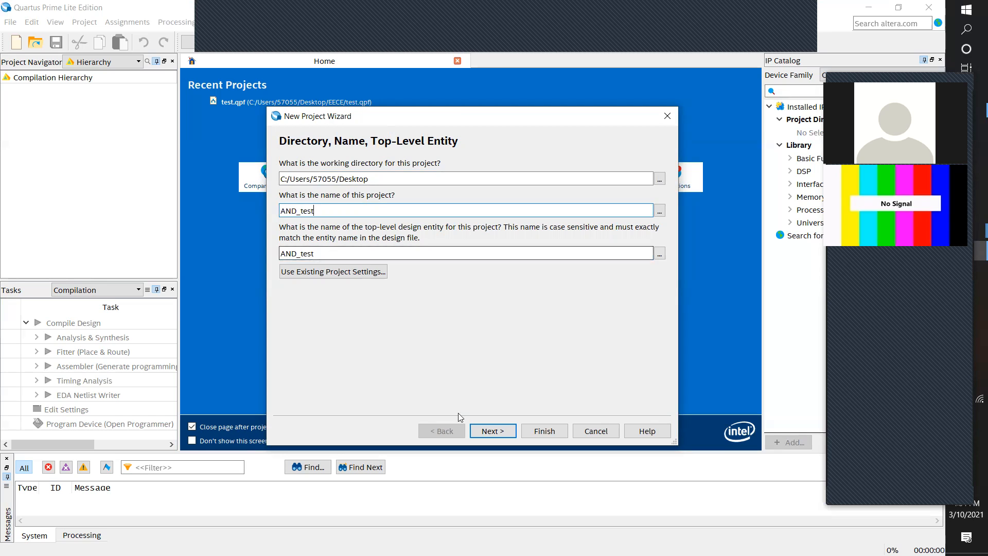
pyautogui.click(484, 433)
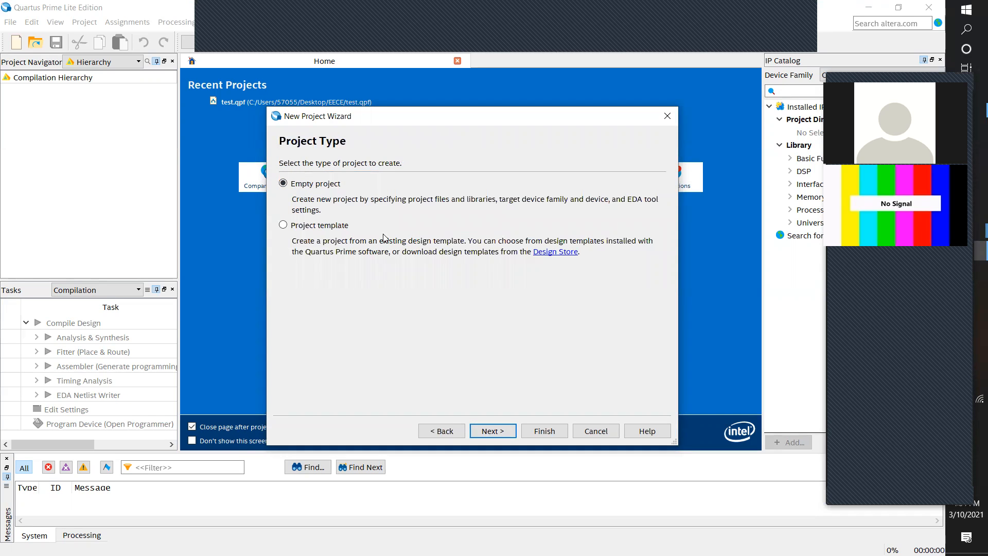
pyautogui.click(489, 430)
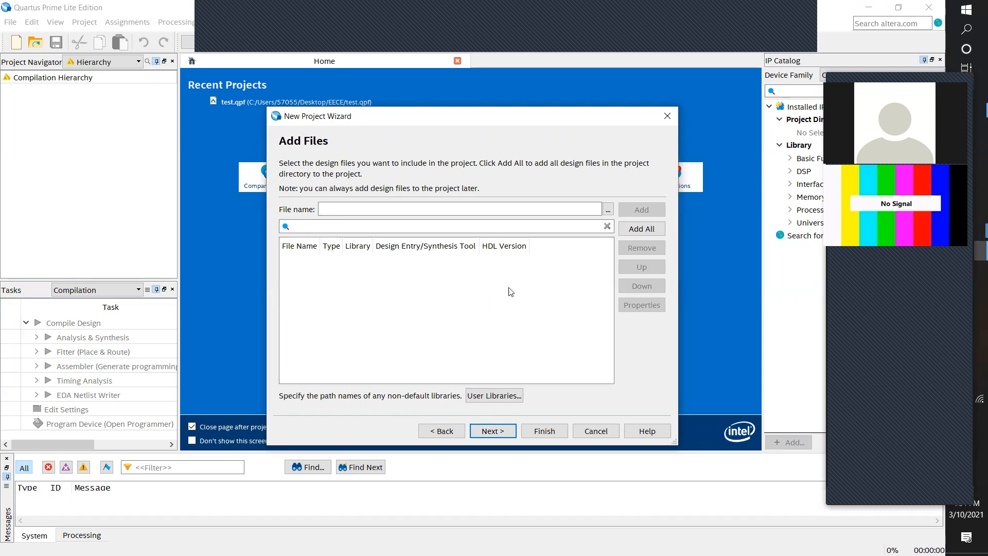
pyautogui.click(502, 433)
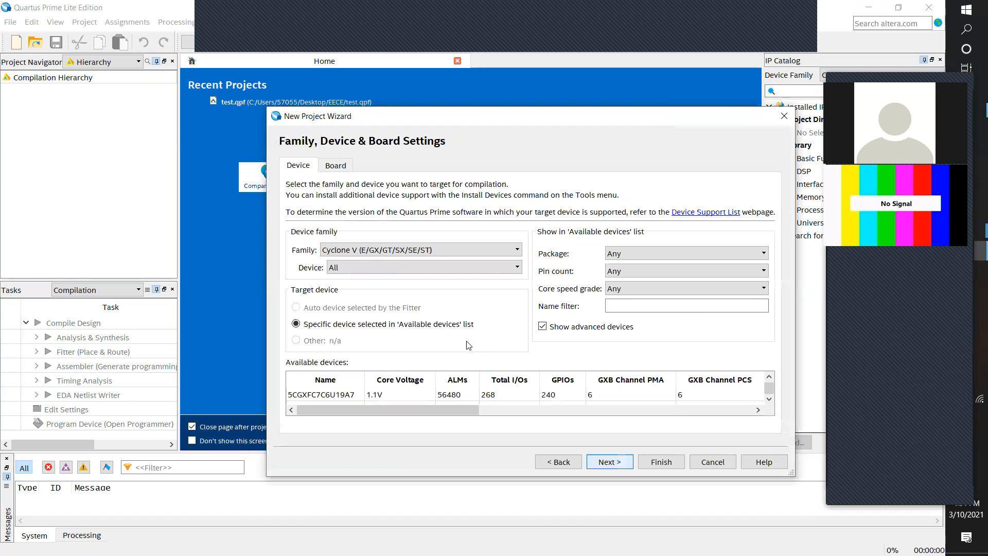
# Select the DE1-SoC board with device 5CSEMA5F31C6 from the Cyclone V family as the compilation target.
pyautogui.click(346, 172)
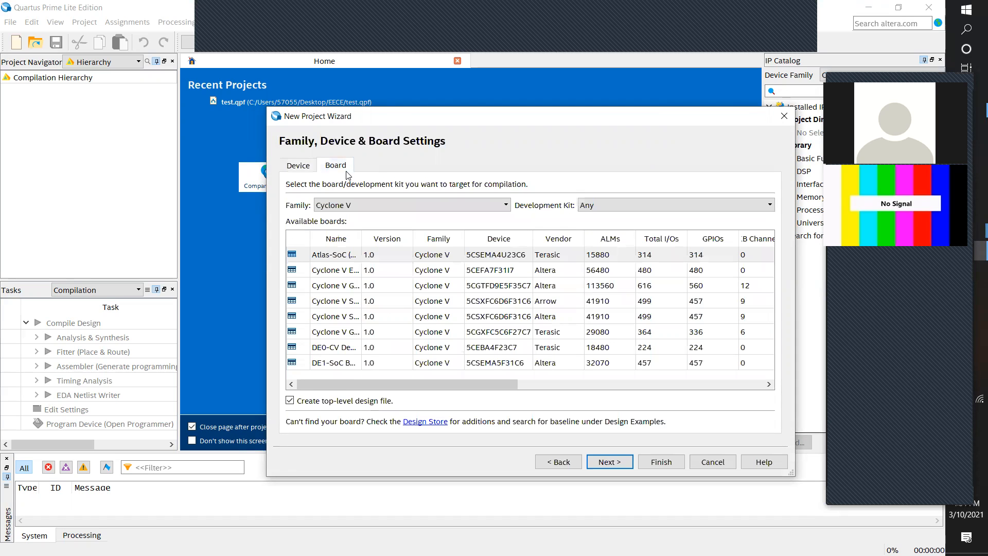
pyautogui.click(304, 169)
pyautogui.scroll(-2, 342, 401)
pyautogui.scroll(-1, 344, 400)
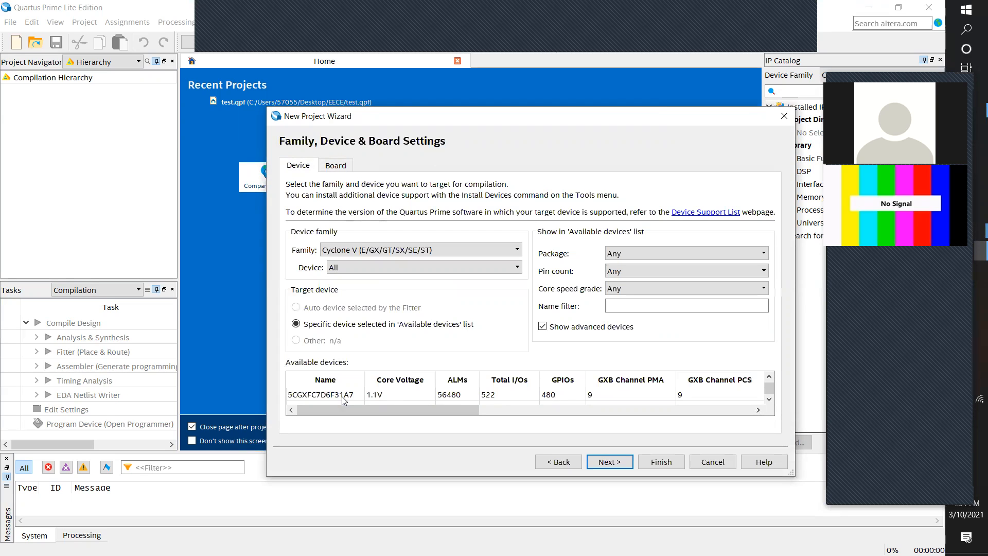
pyautogui.click(335, 166)
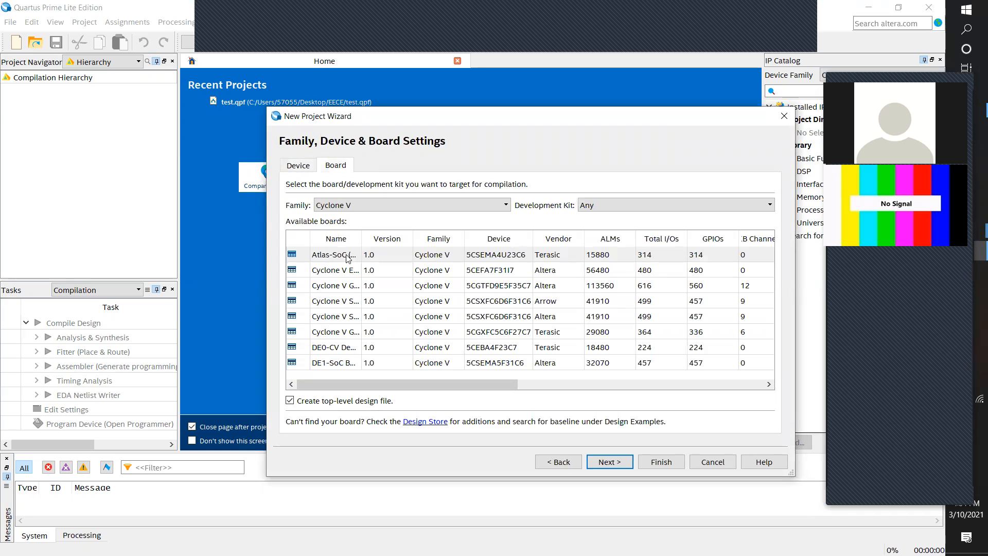
pyautogui.click(381, 209)
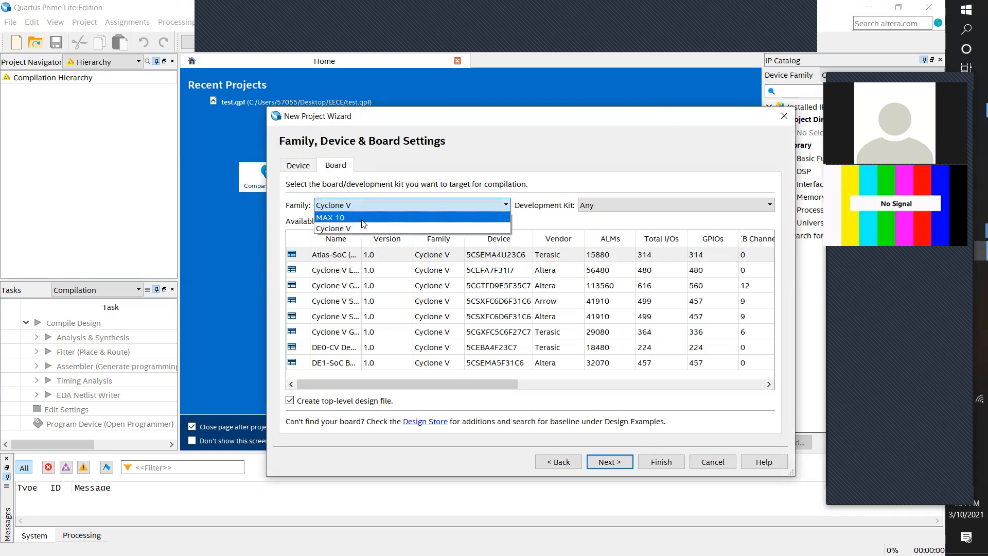
pyautogui.click(363, 228)
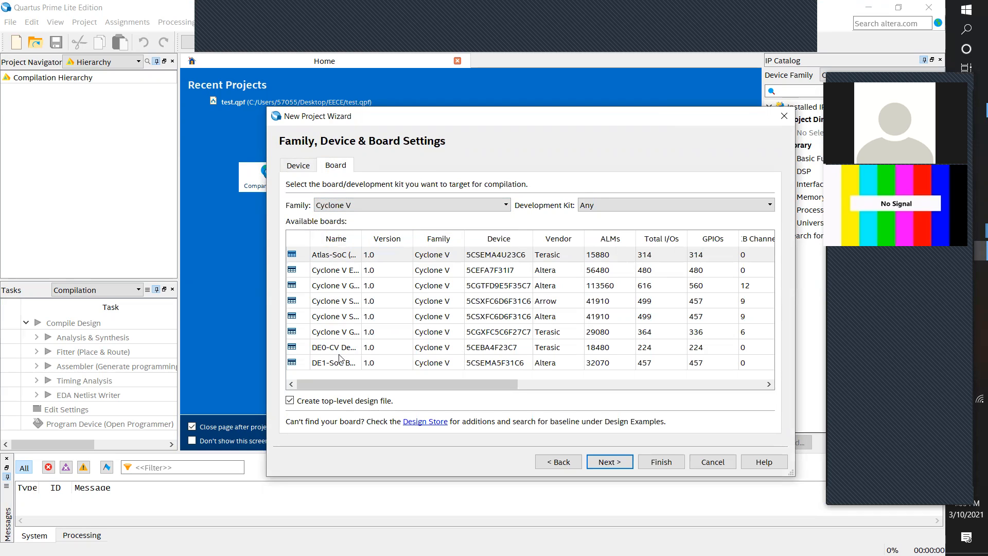
pyautogui.click(354, 363)
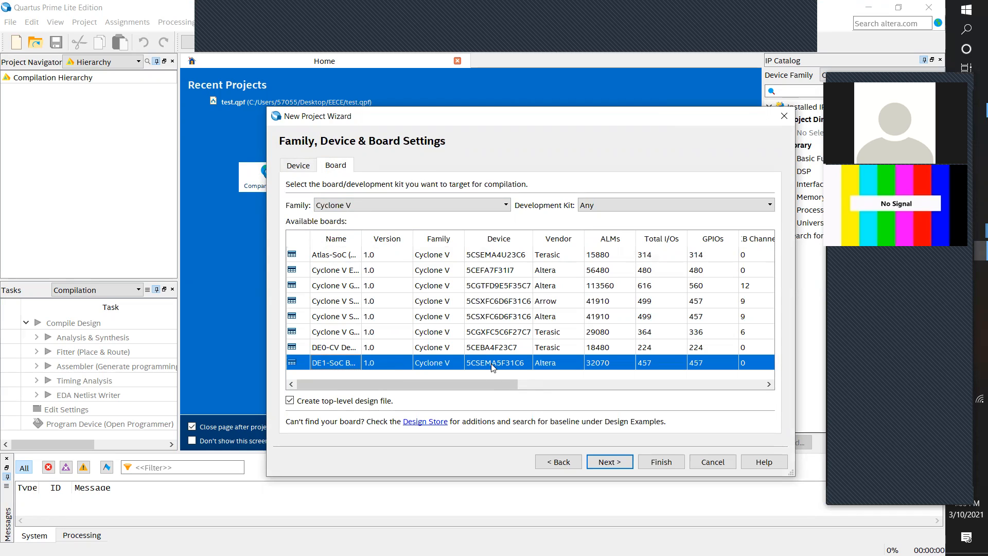
# Accept the chosen board, leave all EDA tools at None, and finish creating the project.
pyautogui.click(298, 166)
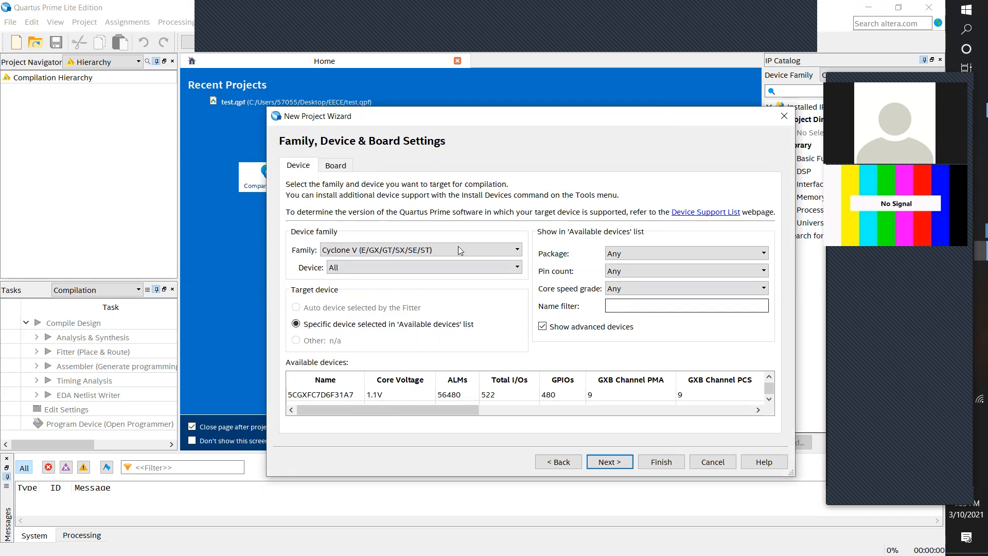
pyautogui.click(336, 168)
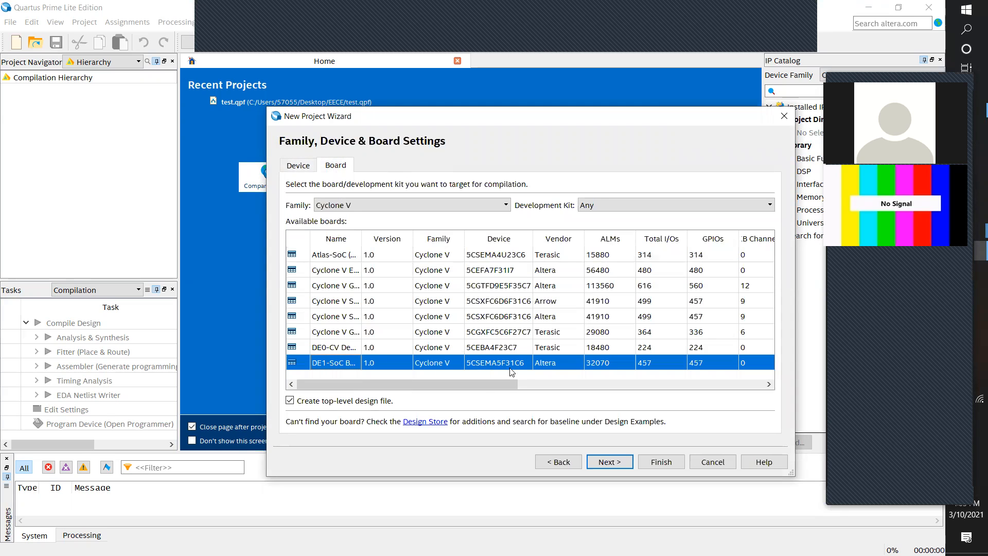
pyautogui.click(602, 461)
pyautogui.click(598, 462)
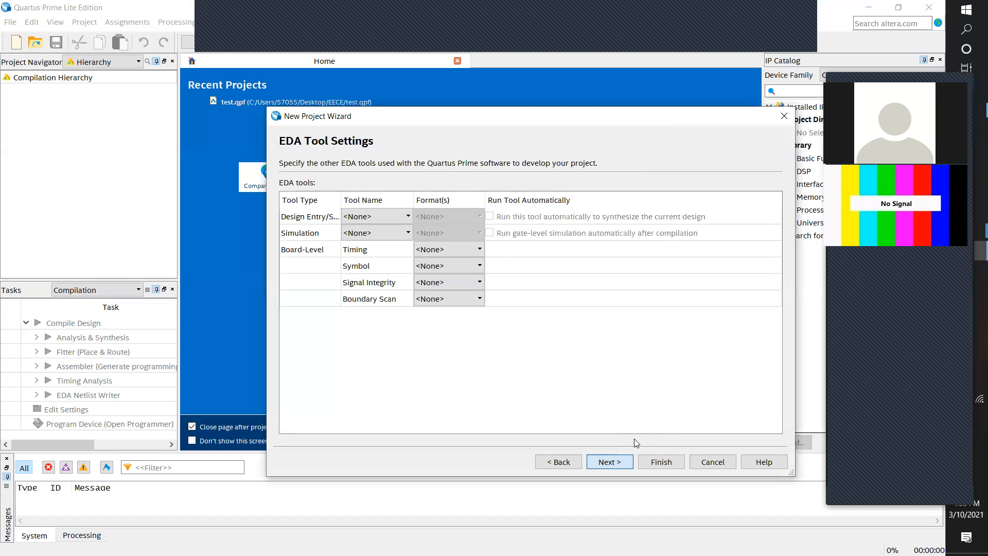
pyautogui.click(652, 460)
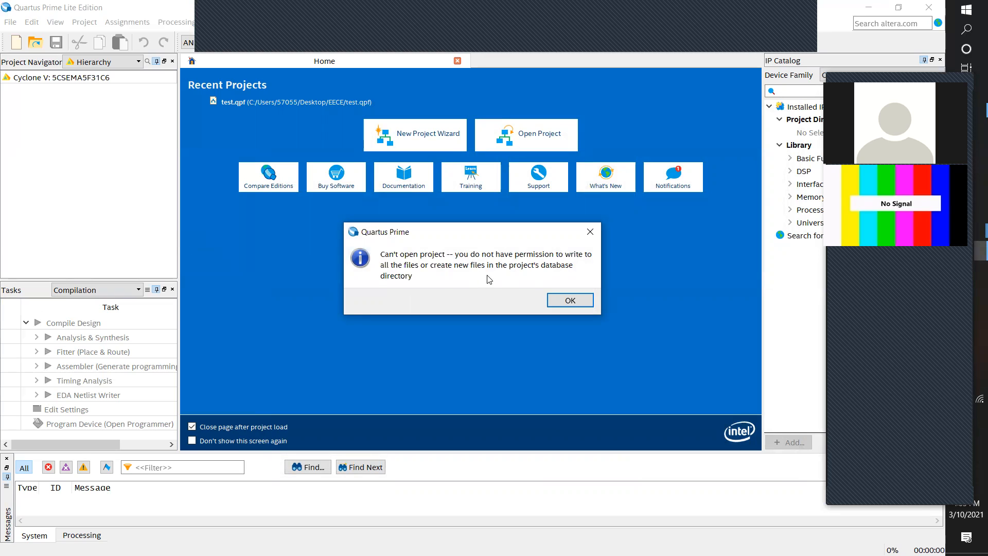
pyautogui.click(566, 299)
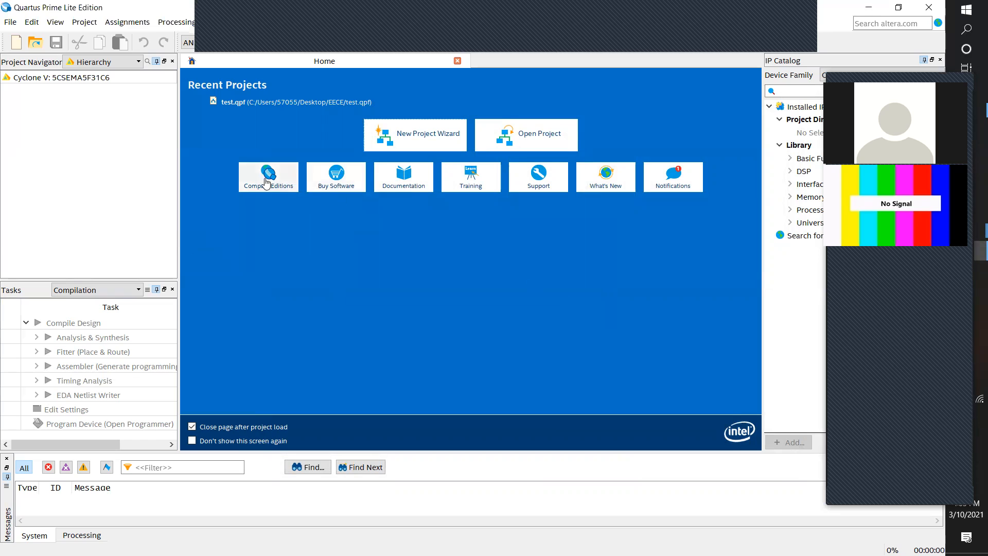
pyautogui.click(80, 82)
pyautogui.click(81, 134)
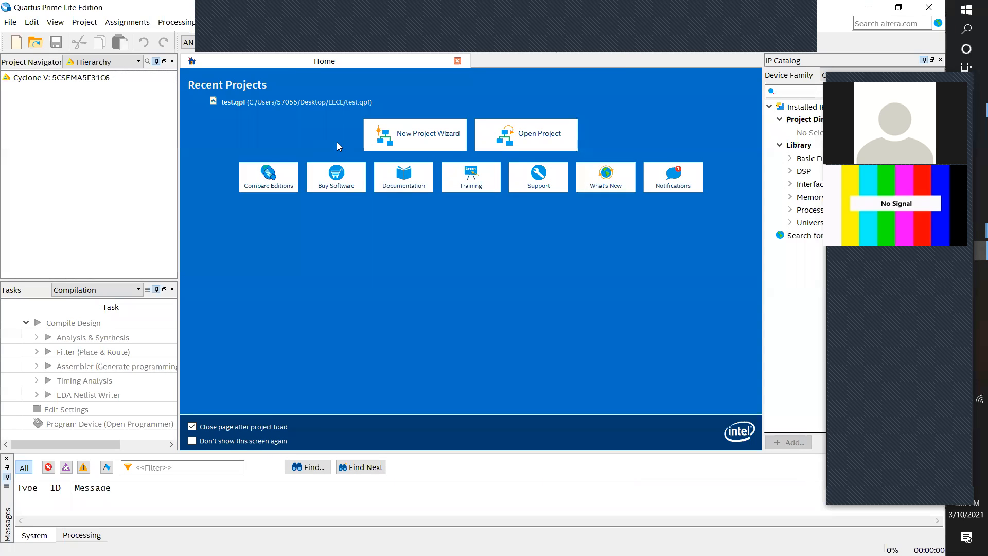
pyautogui.click(18, 41)
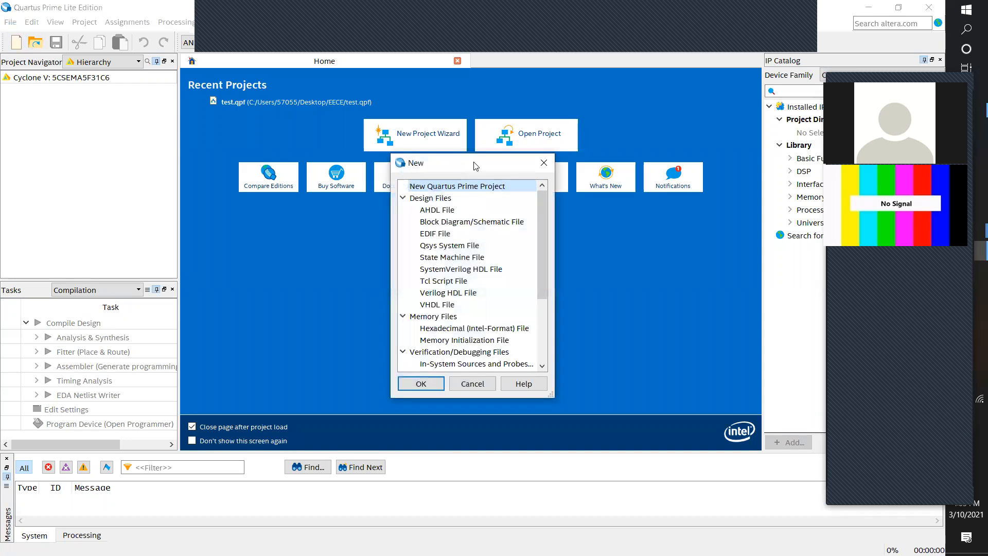
pyautogui.click(550, 157)
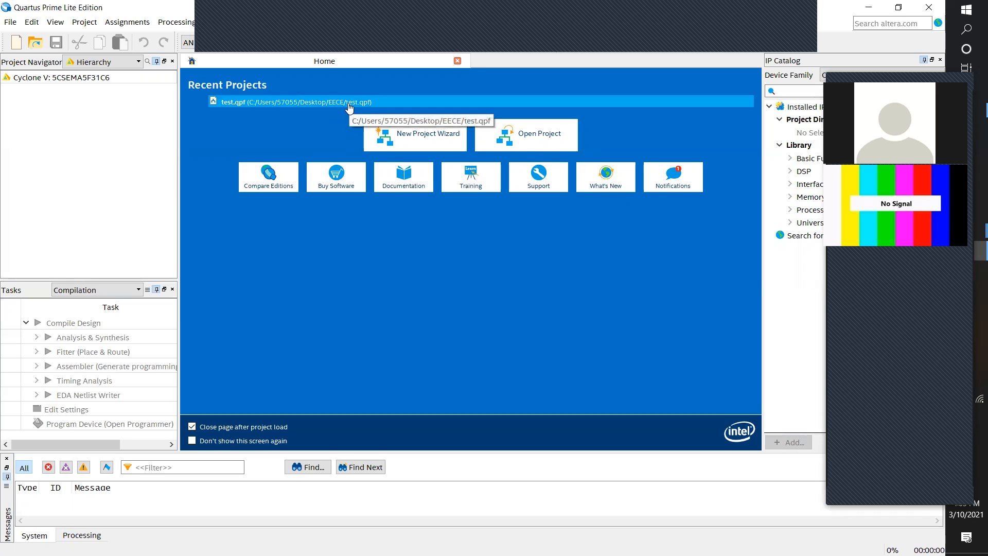
pyautogui.click(57, 170)
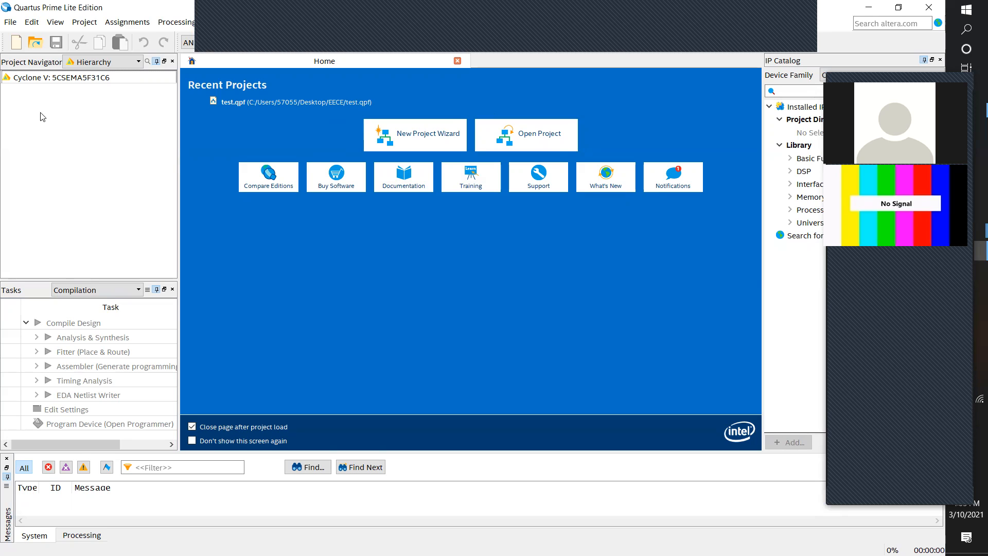
pyautogui.click(17, 42)
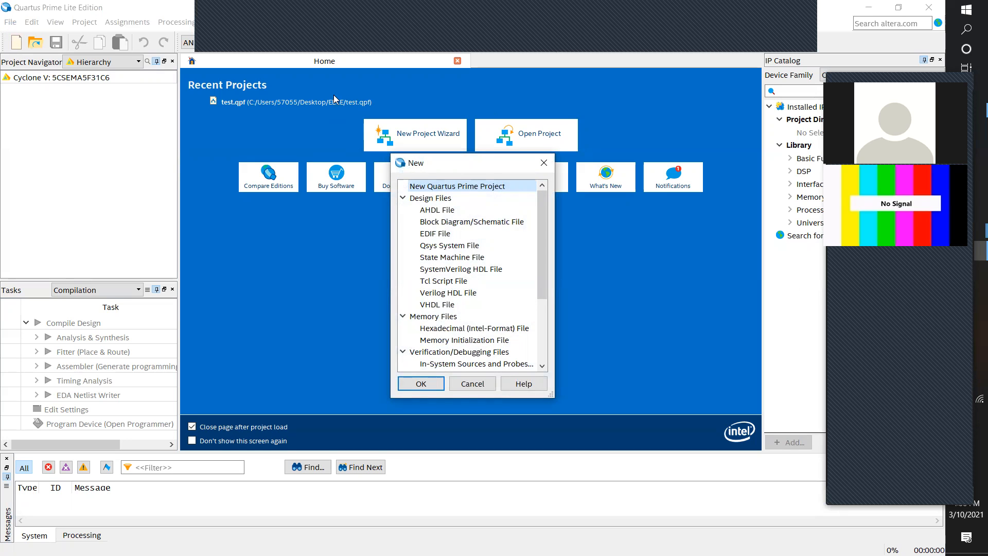
pyautogui.click(543, 163)
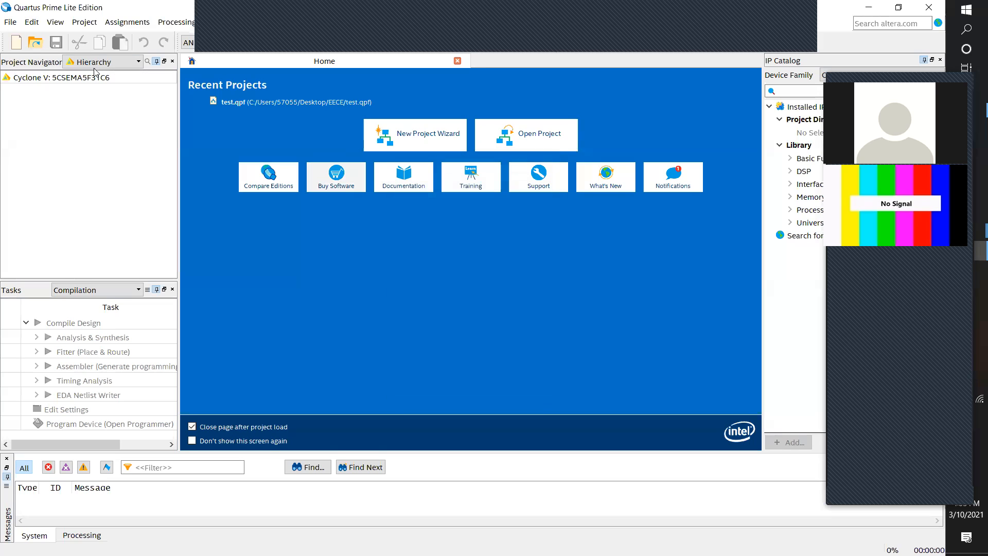
pyautogui.click(10, 21)
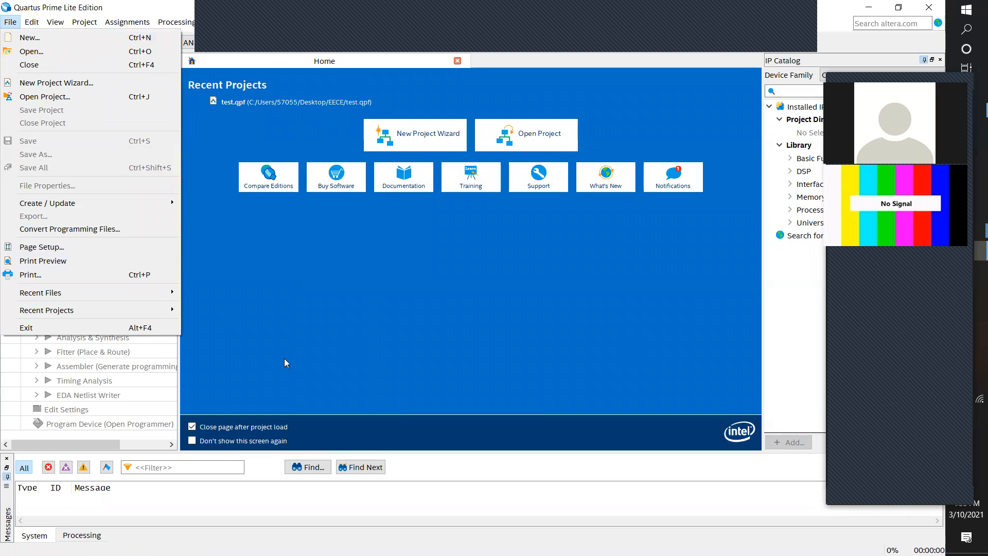
pyautogui.click(154, 384)
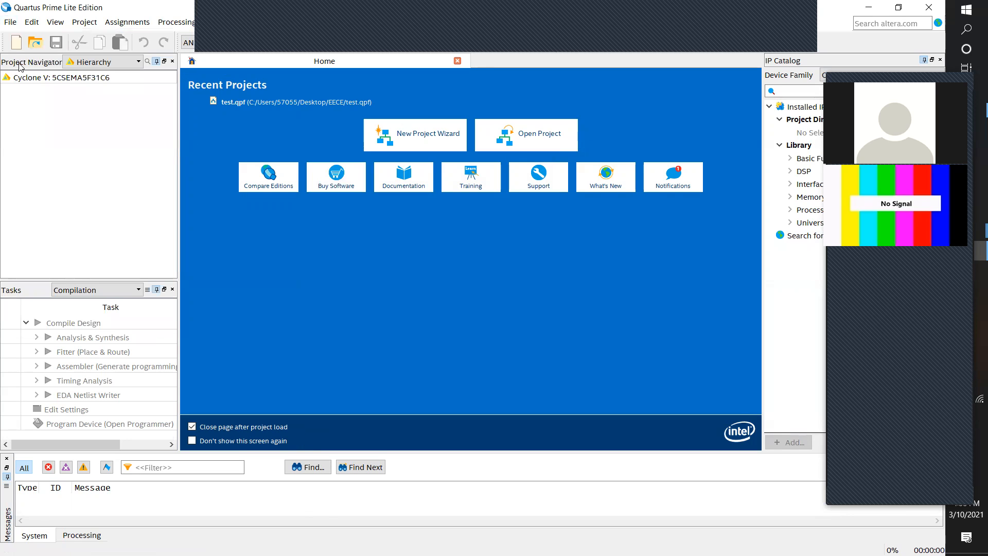
# Create a new Block Diagram/Schematic File.
pyautogui.click(16, 43)
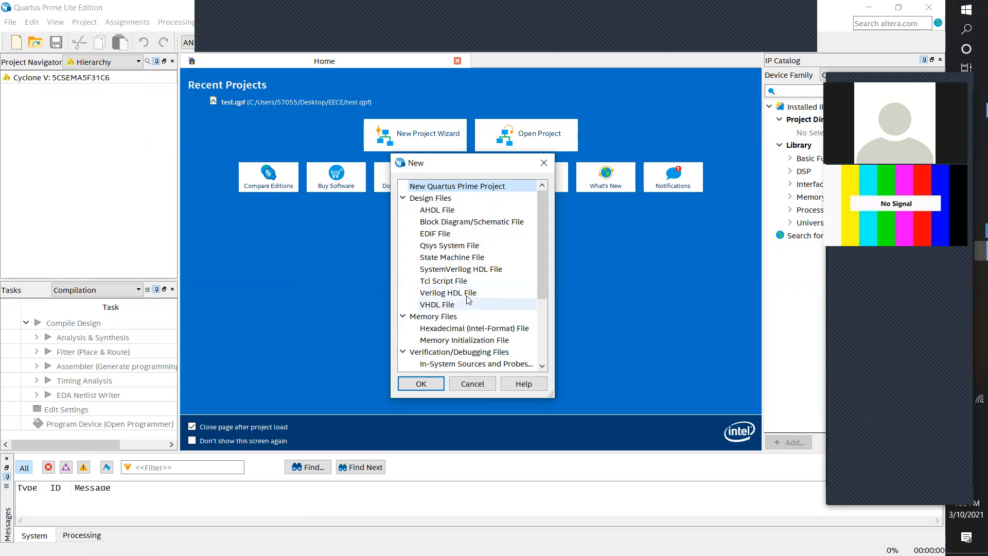
pyautogui.click(459, 222)
pyautogui.click(418, 384)
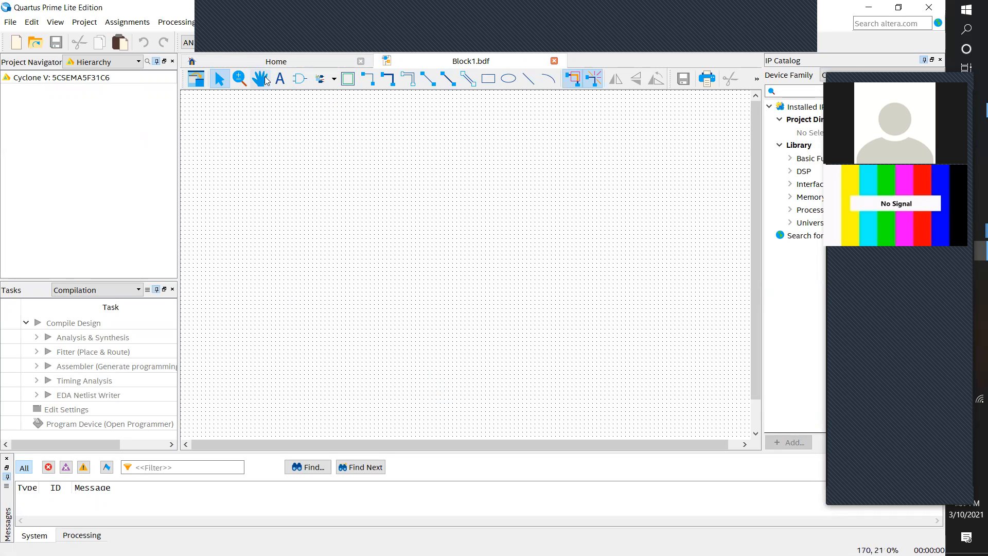
# Try to insert a library symbol named "and" into the block schematic.
pyautogui.click(299, 79)
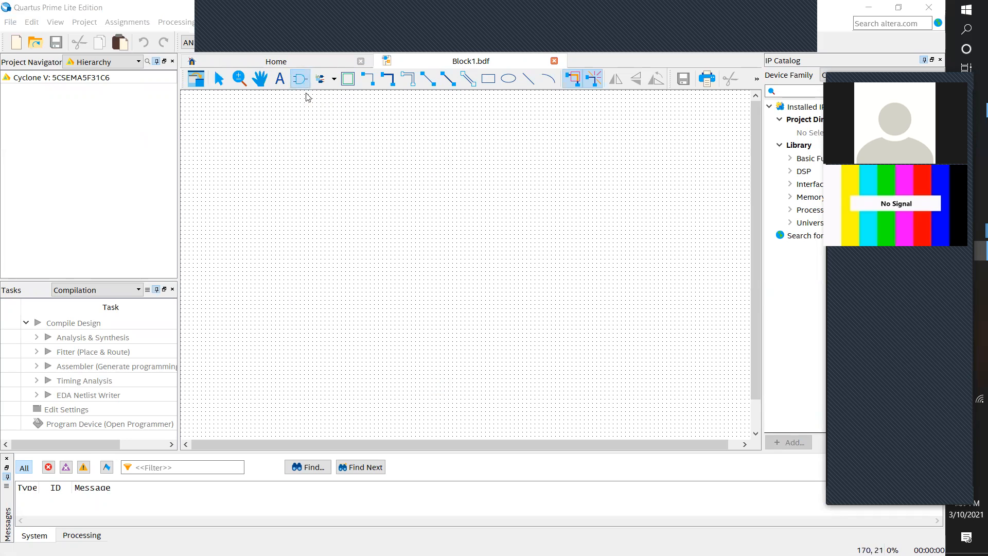
pyautogui.click(643, 176)
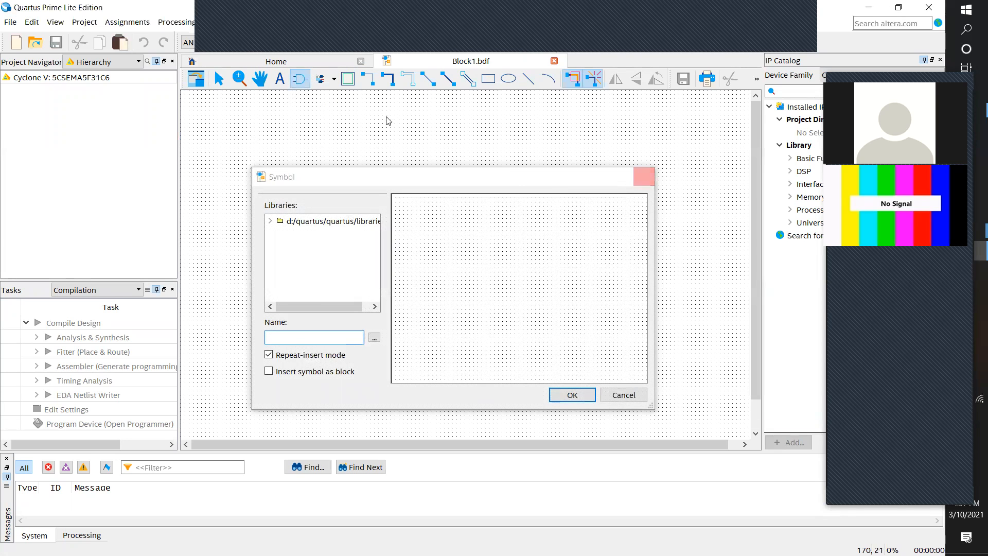
pyautogui.click(299, 81)
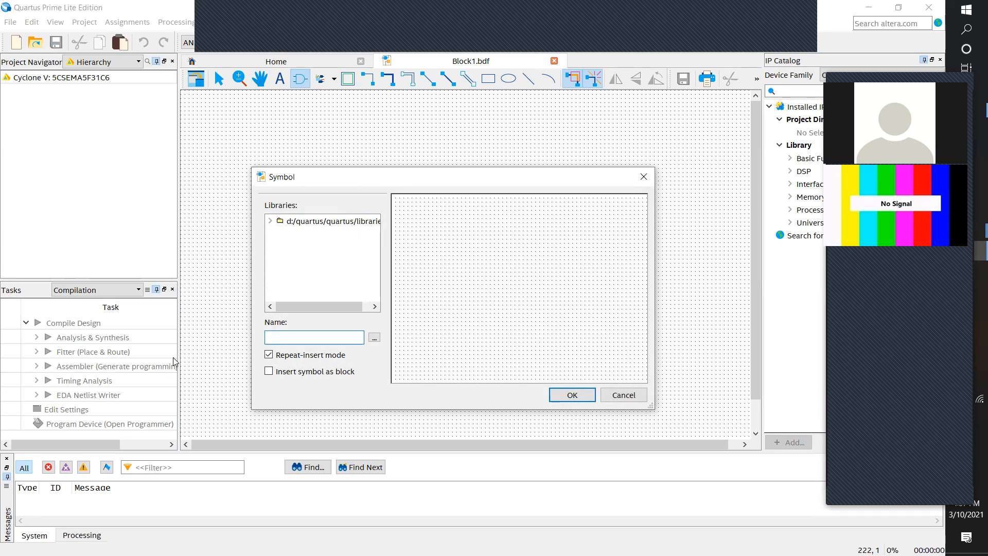
pyautogui.write('and')
pyautogui.press('Return')
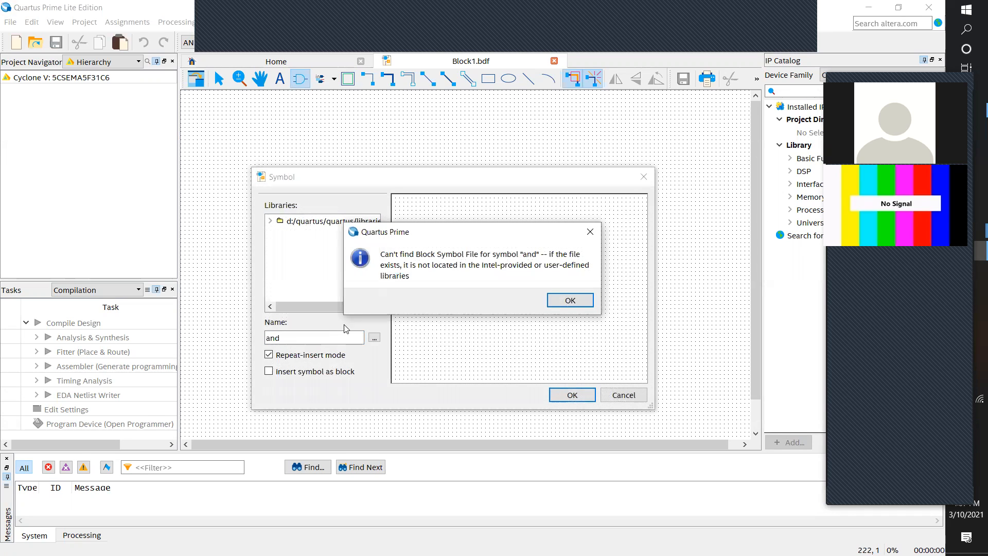
# Preview the AND gate variants and2, and4 and and3 in the symbol library.
pyautogui.click(571, 301)
pyautogui.click(300, 342)
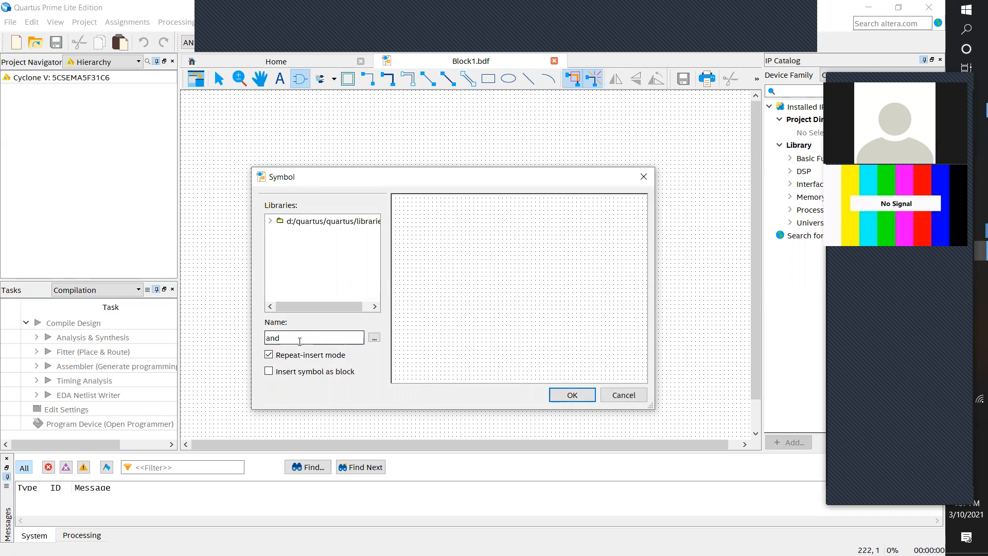
pyautogui.write('2')
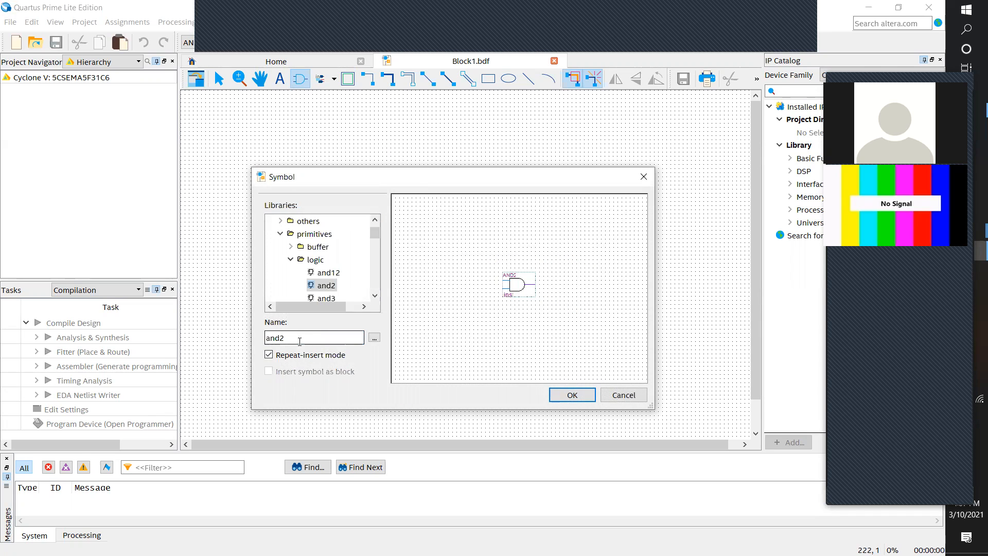
pyautogui.press('BackSpace')
pyautogui.write('4')
pyautogui.press('BackSpace')
pyautogui.write('3')
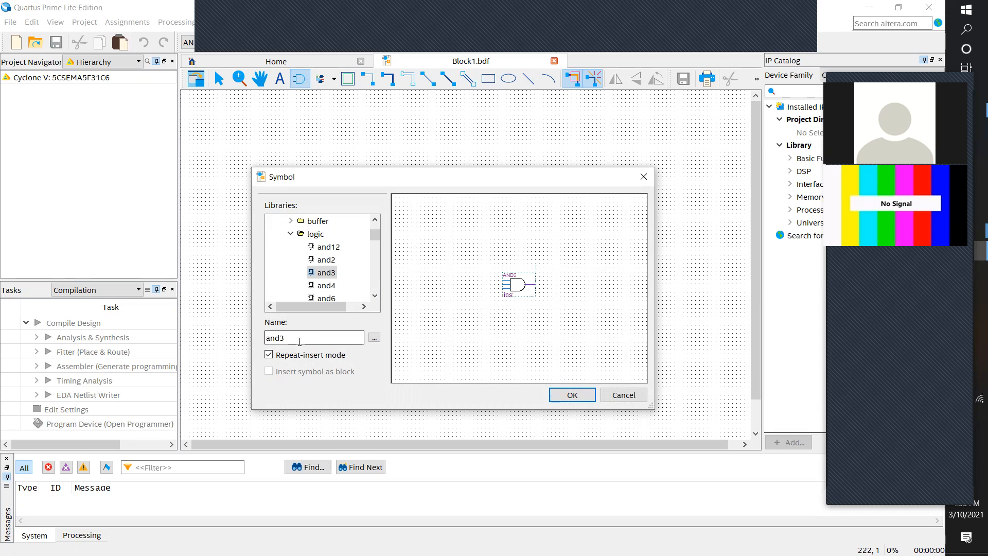
# Place one two-input AND gate, symbol and2, in the empty schematic.
pyautogui.press('BackSpace')
pyautogui.write('2')
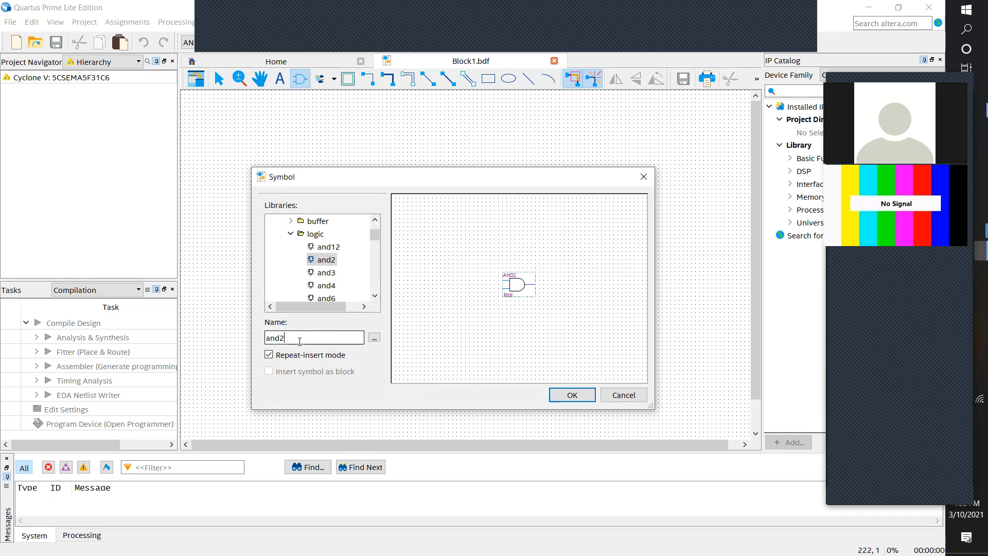
pyautogui.press('Return')
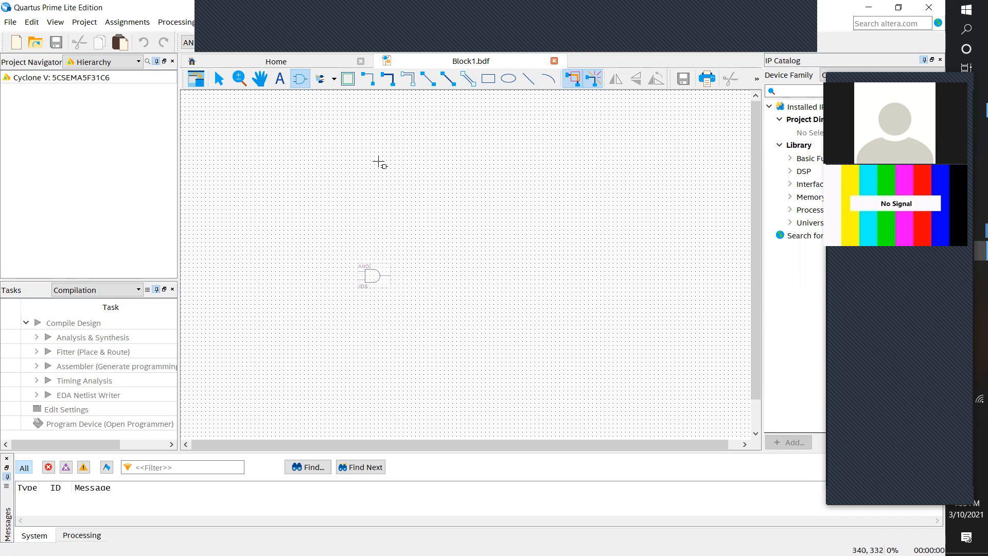
pyautogui.click(397, 221)
pyautogui.press('Escape')
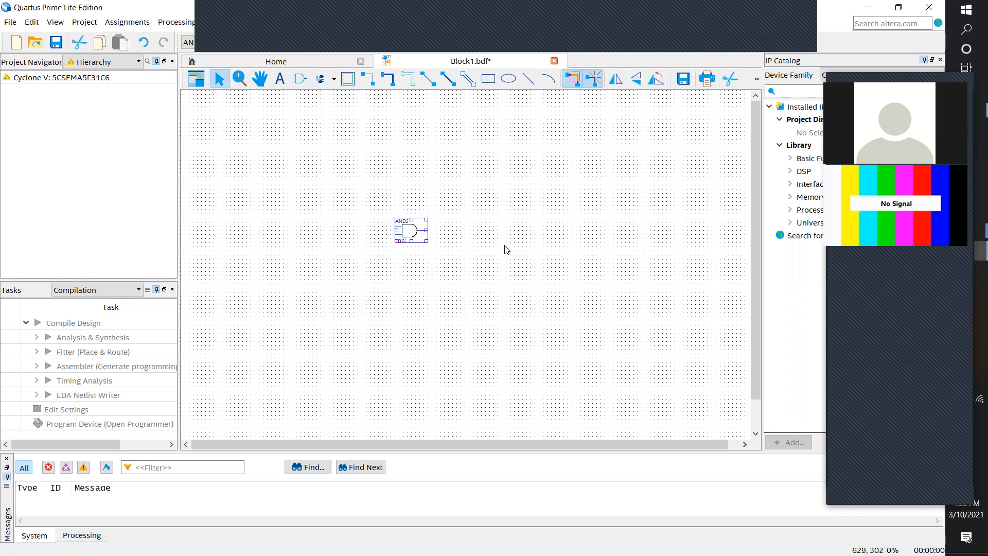
pyautogui.click(430, 201)
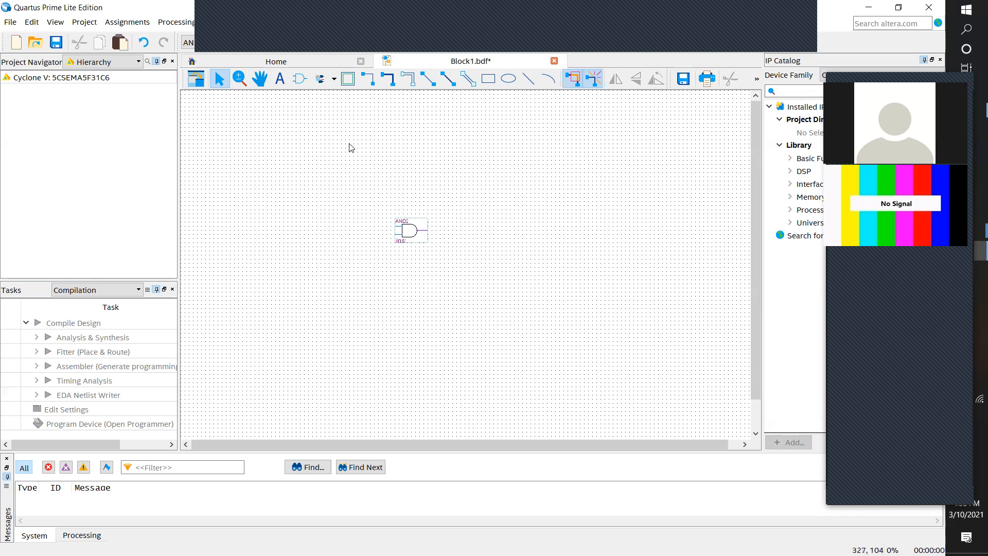
# Place two input pins one above the other to the left of the AND gate.
pyautogui.click(300, 79)
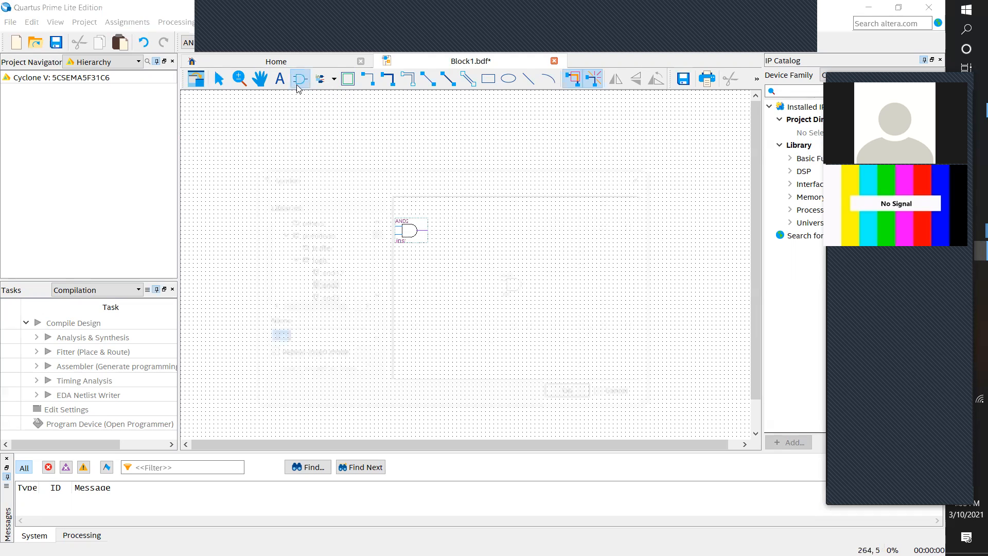
pyautogui.write('in')
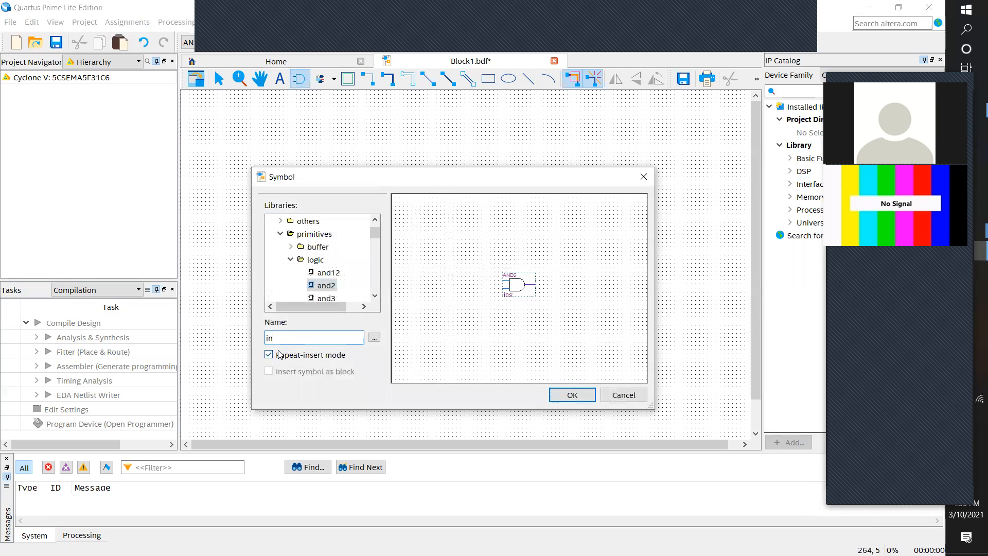
pyautogui.write('put')
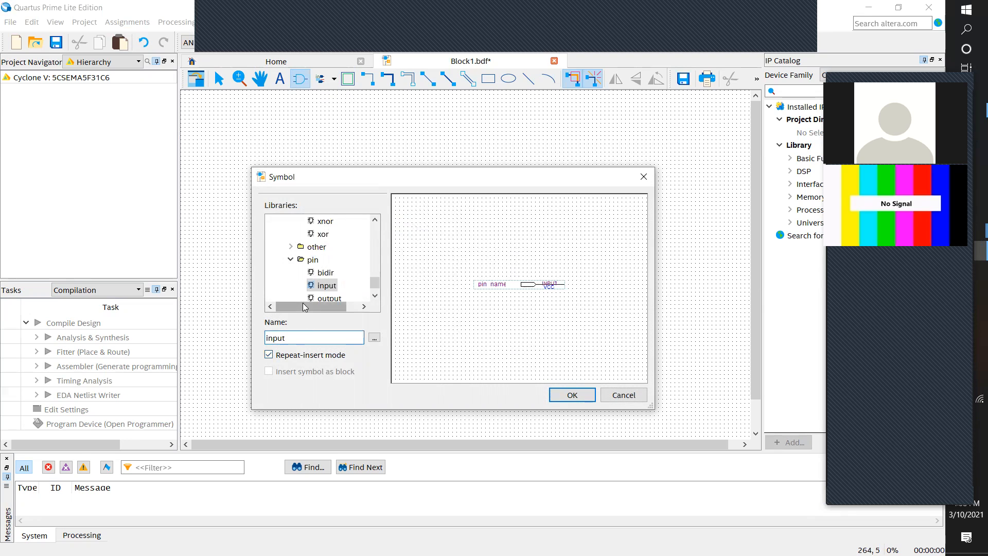
pyautogui.click(569, 395)
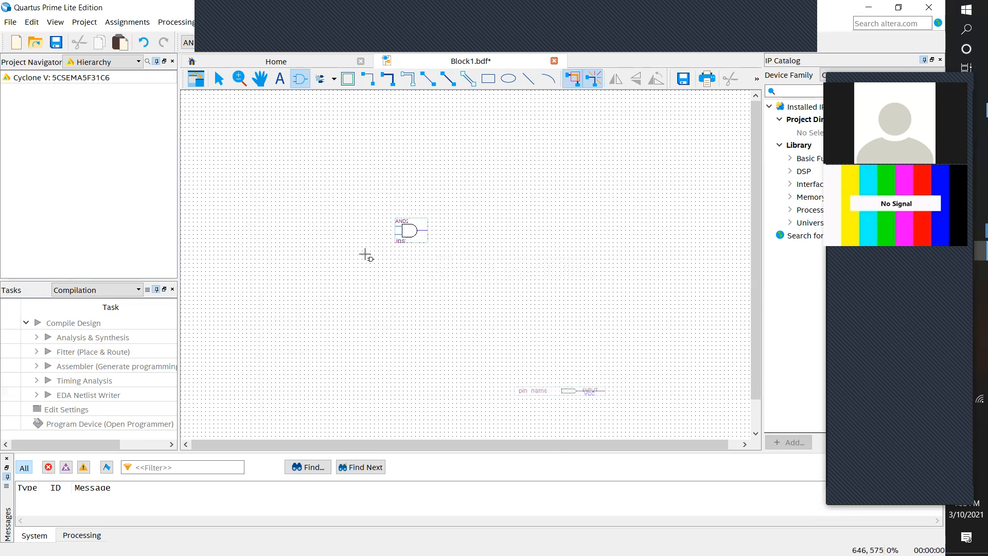
pyautogui.click(261, 180)
pyautogui.click(262, 246)
pyautogui.press('Escape')
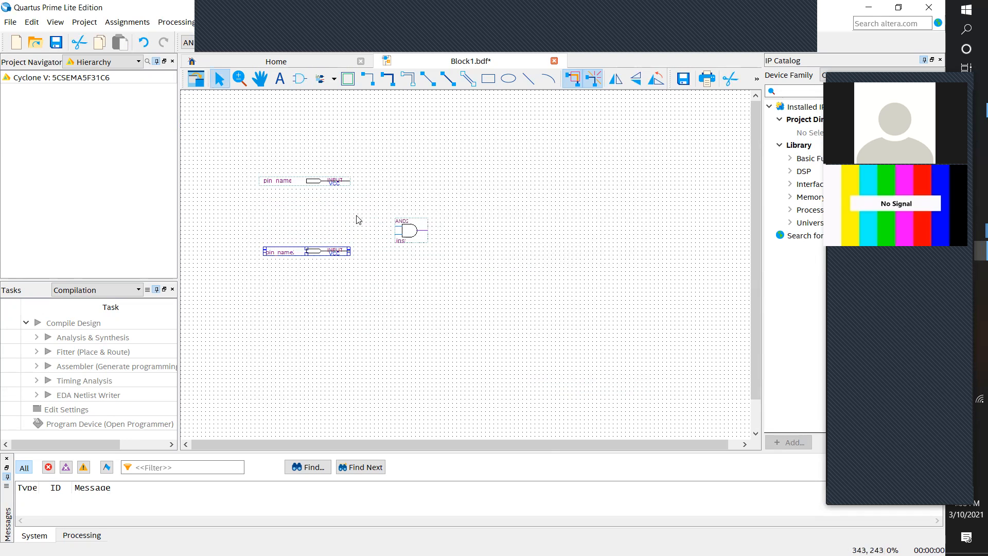
# Place one output pin to the right of the AND gate.
pyautogui.click(300, 78)
pyautogui.write('ou')
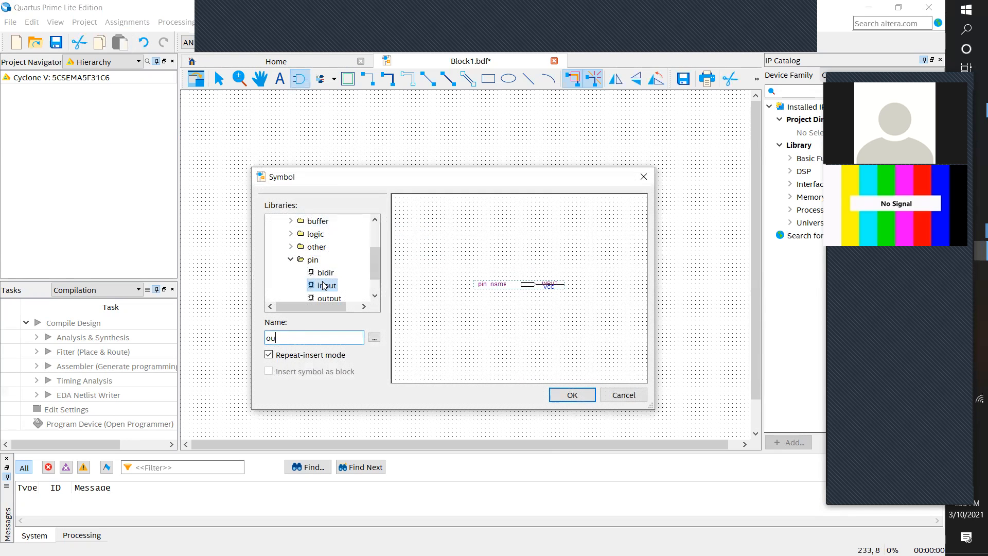
pyautogui.write('tput')
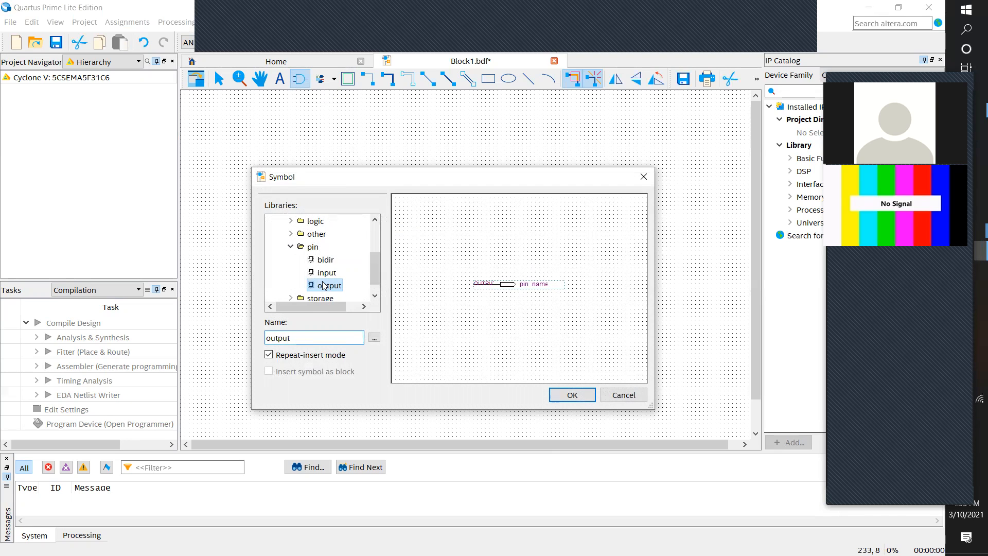
pyautogui.doubleClick(324, 286)
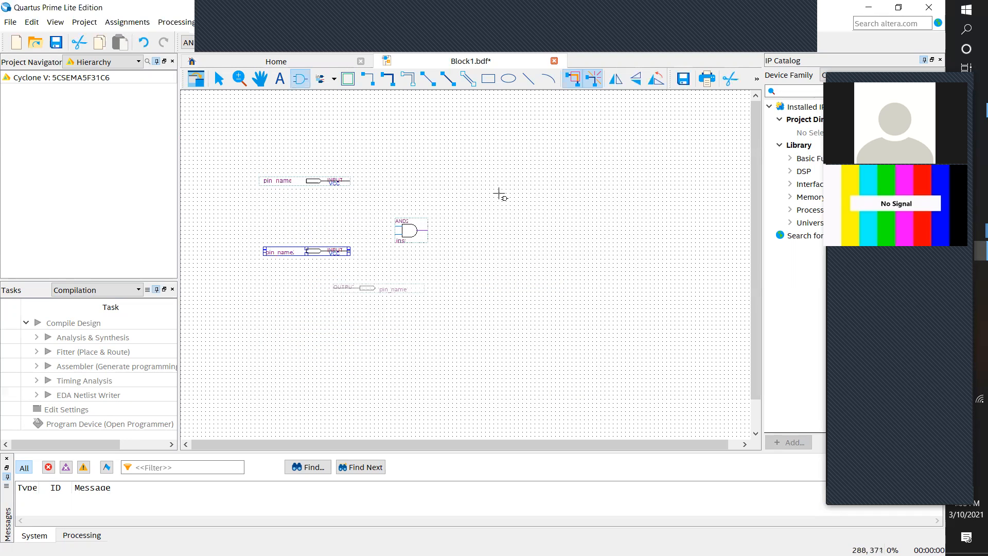
pyautogui.click(483, 228)
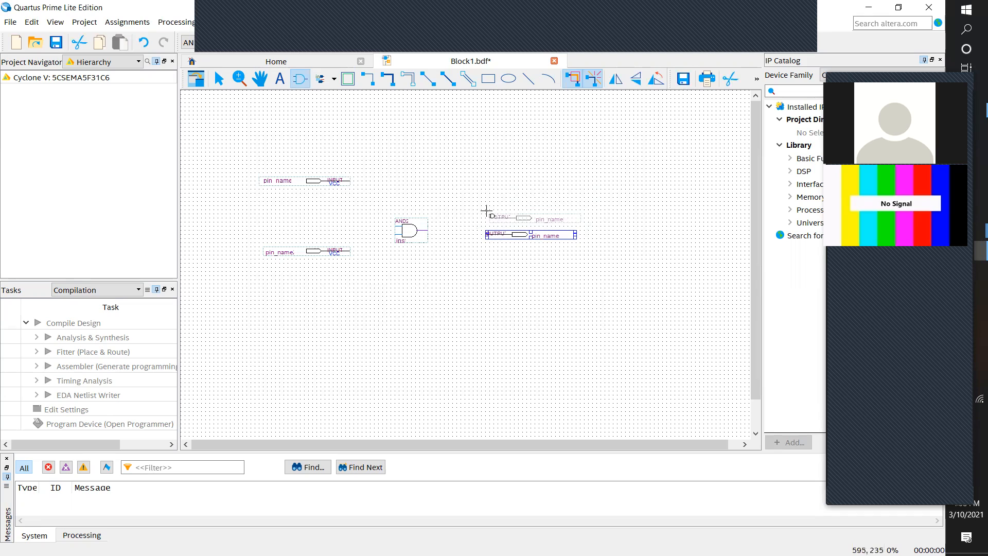
pyautogui.press('Escape')
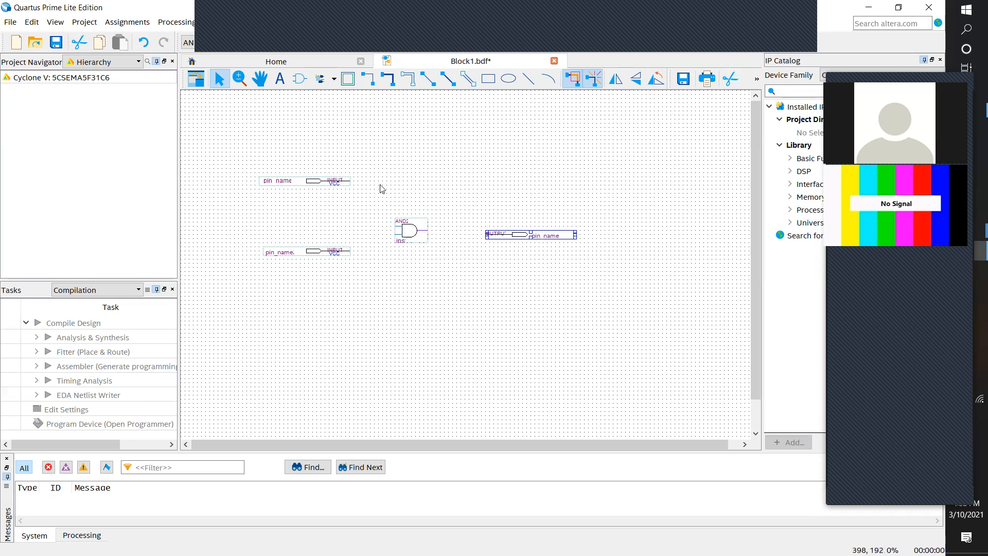
# Wire both input pins to the AND gate's inputs and the gate's output to the output pin.
pyautogui.moveTo(351, 181); pyautogui.dragTo(395, 226)
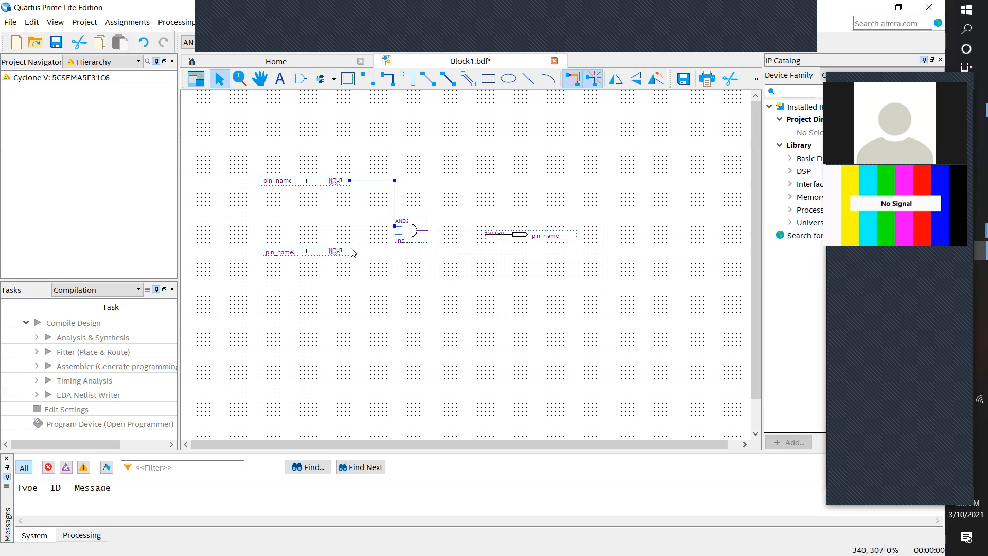
pyautogui.moveTo(350, 252)
pyautogui.mouseDown()
pyautogui.moveTo(396, 233)
pyautogui.moveTo(486, 235)
pyautogui.mouseUp()
pyautogui.click(465, 266)
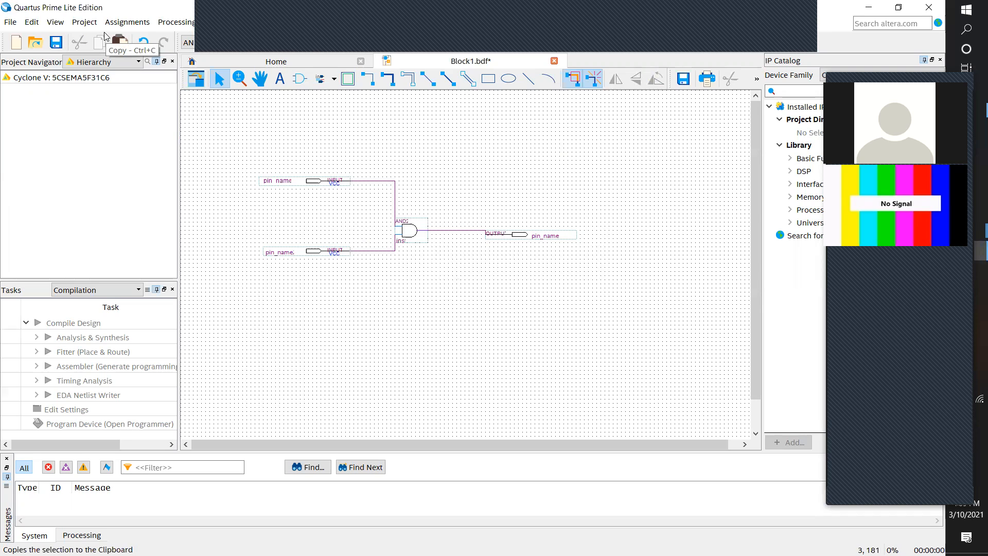
# Open the recent project test.qpf from the EECE folder, discarding the unsaved Block1.bdf schematic.
pyautogui.click(56, 43)
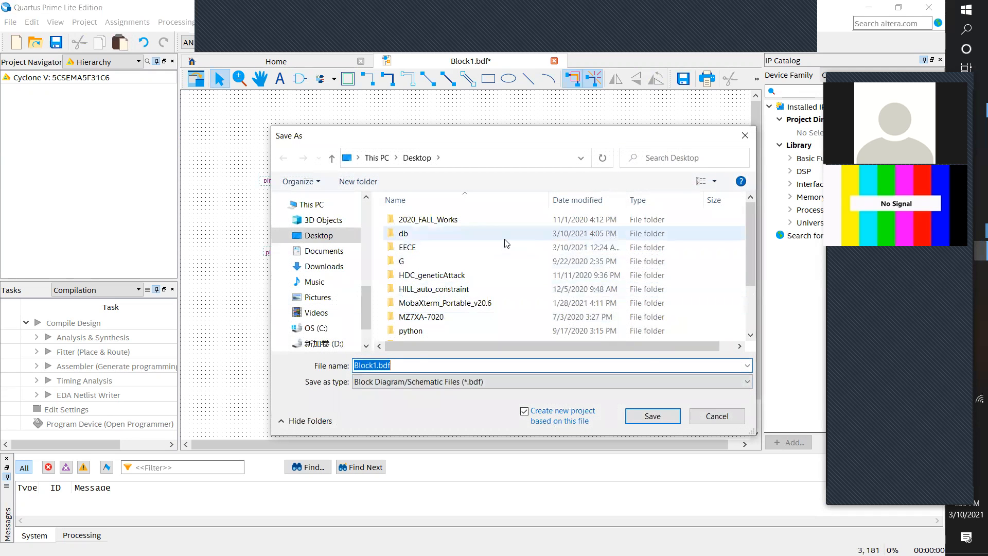
pyautogui.click(716, 416)
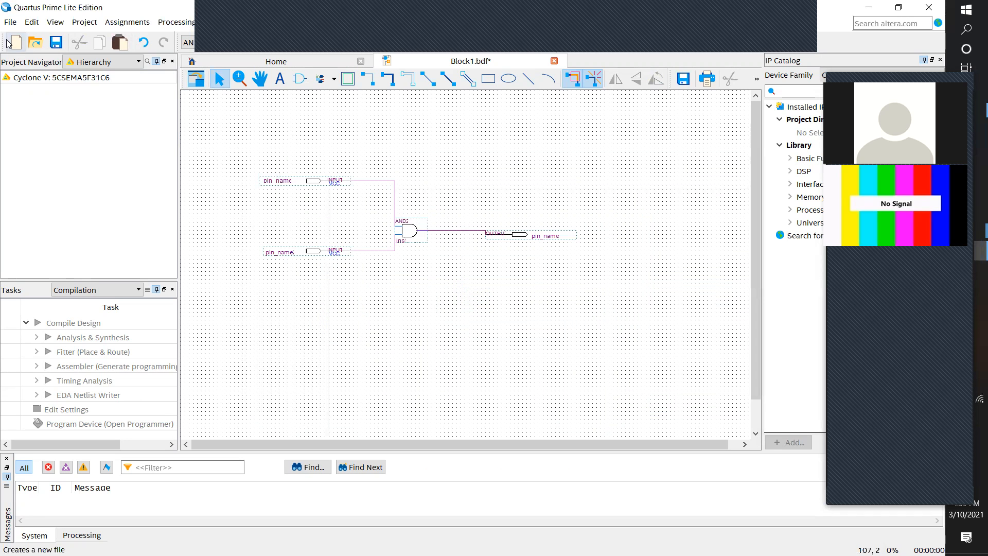
pyautogui.click(10, 22)
pyautogui.moveTo(116, 298)
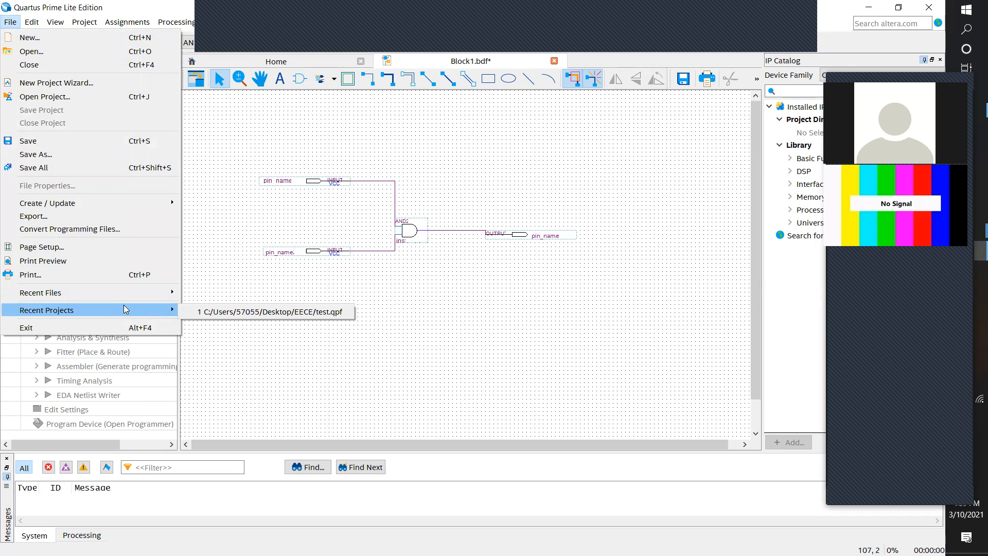
pyautogui.click(266, 311)
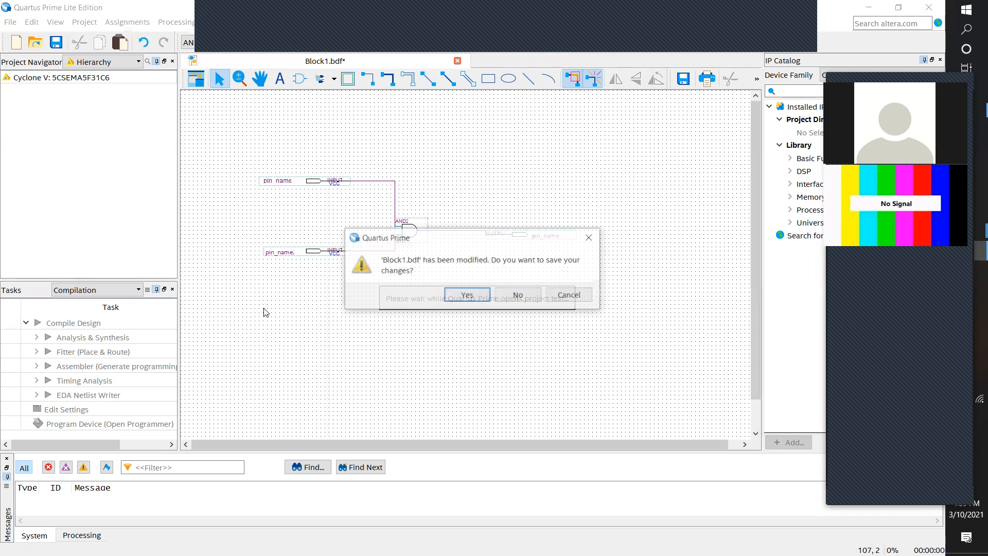
pyautogui.click(520, 303)
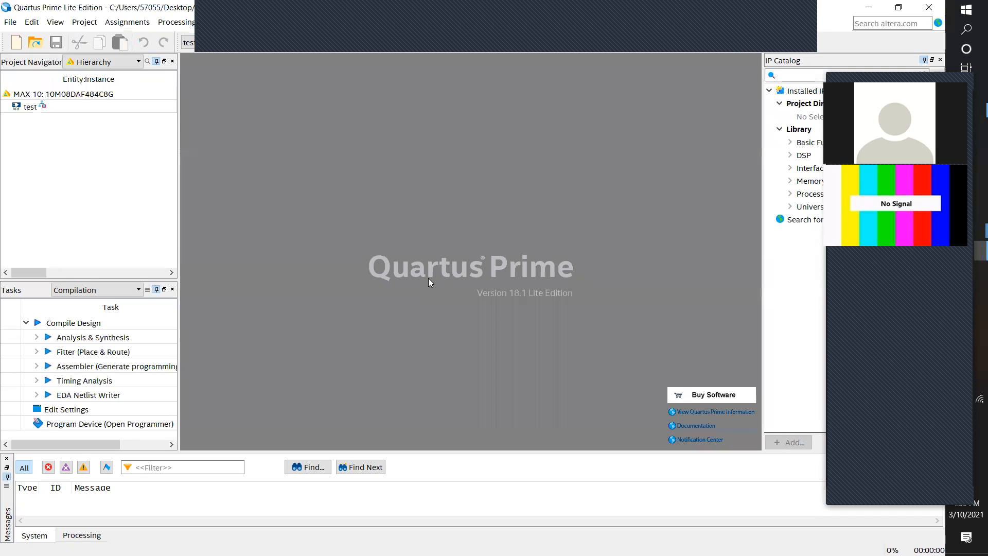
# Open the schematic of the top-level entity test and view its AND gate circuit.
pyautogui.doubleClick(105, 106)
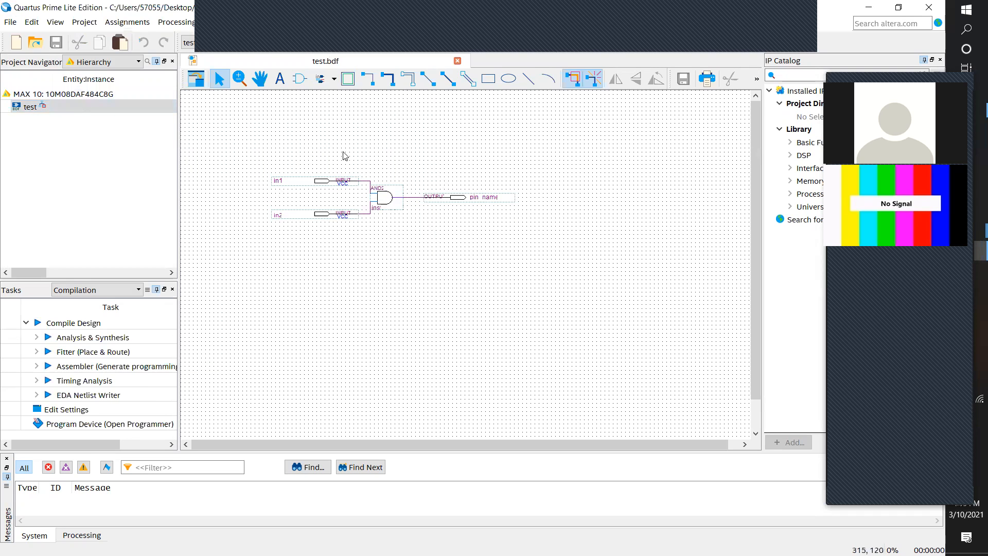
pyautogui.scroll(-1, 346, 146)
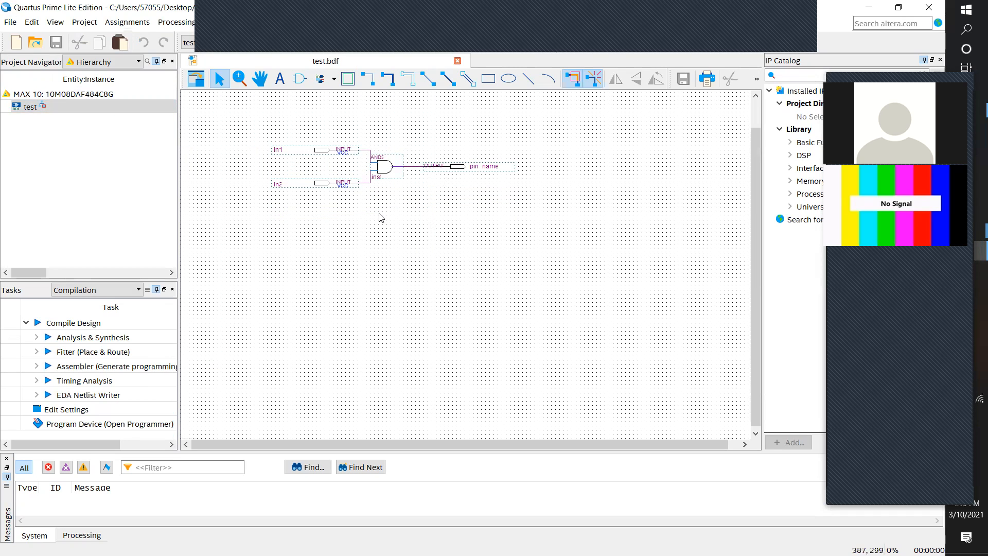
pyautogui.scroll(1, 381, 217)
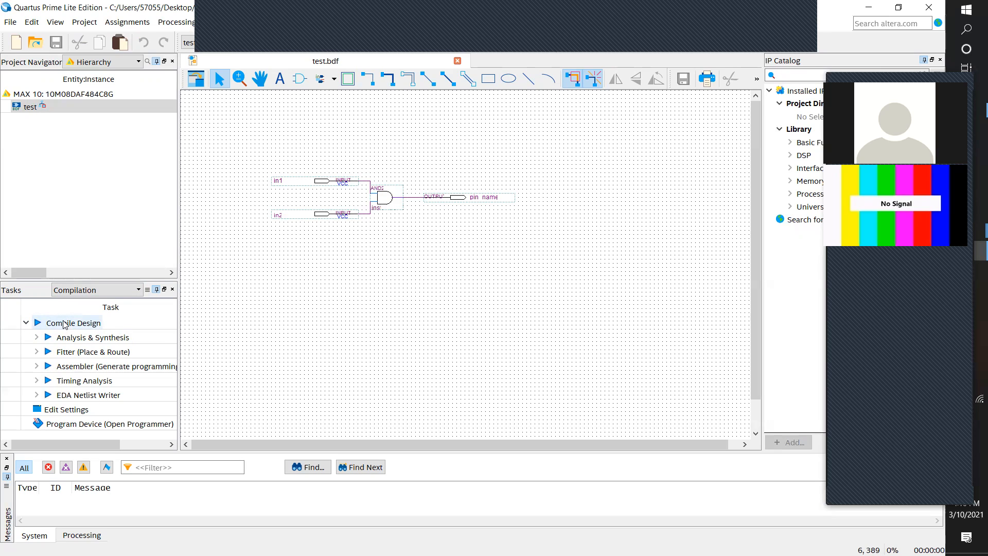
# Run Analysis & Synthesis on the test project, and return to its schematic test.bdf.
pyautogui.click(755, 28)
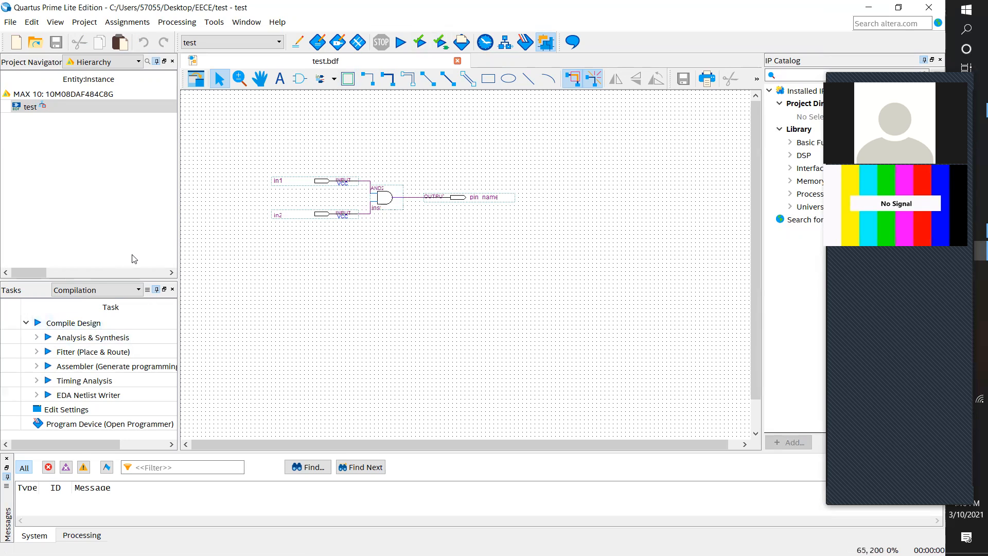
pyautogui.click(440, 45)
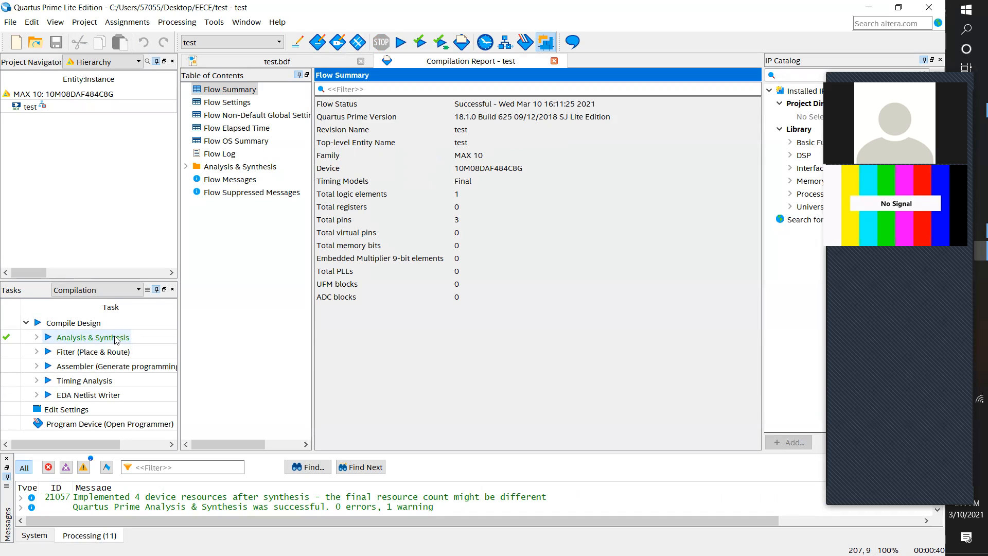
pyautogui.doubleClick(87, 107)
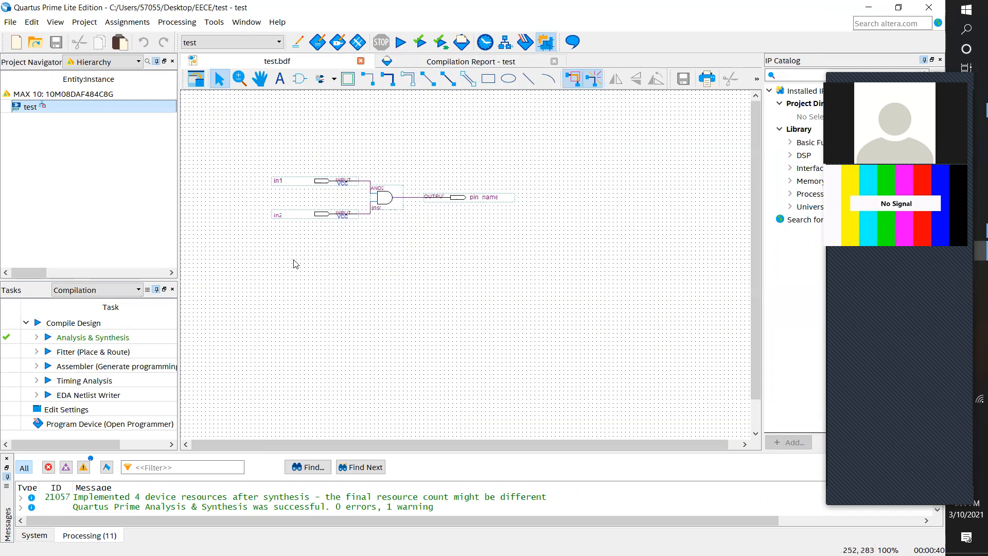
pyautogui.click(216, 126)
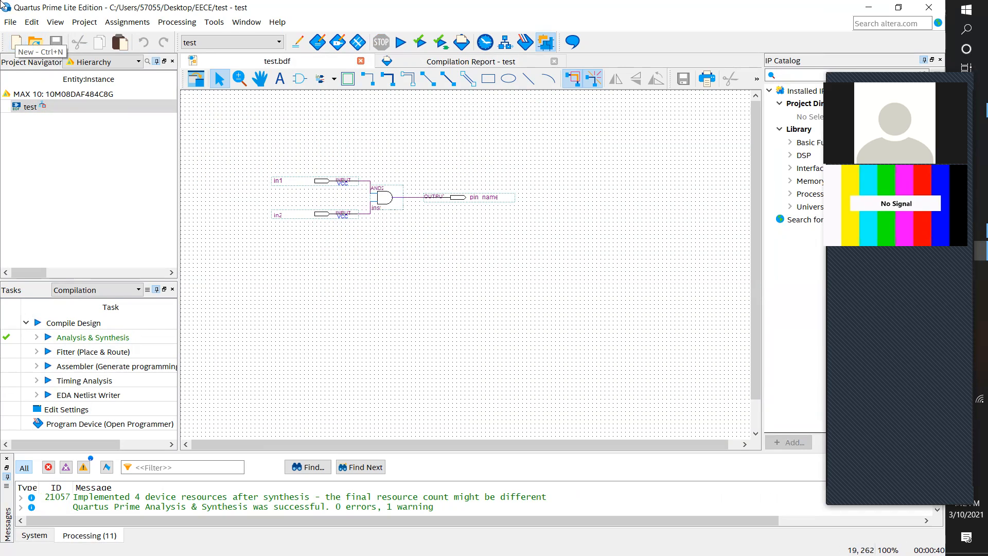
# Clear the executable directory of the last-listed ModelSim tool in the EDA Tool Options and accept the change.
pyautogui.click(16, 45)
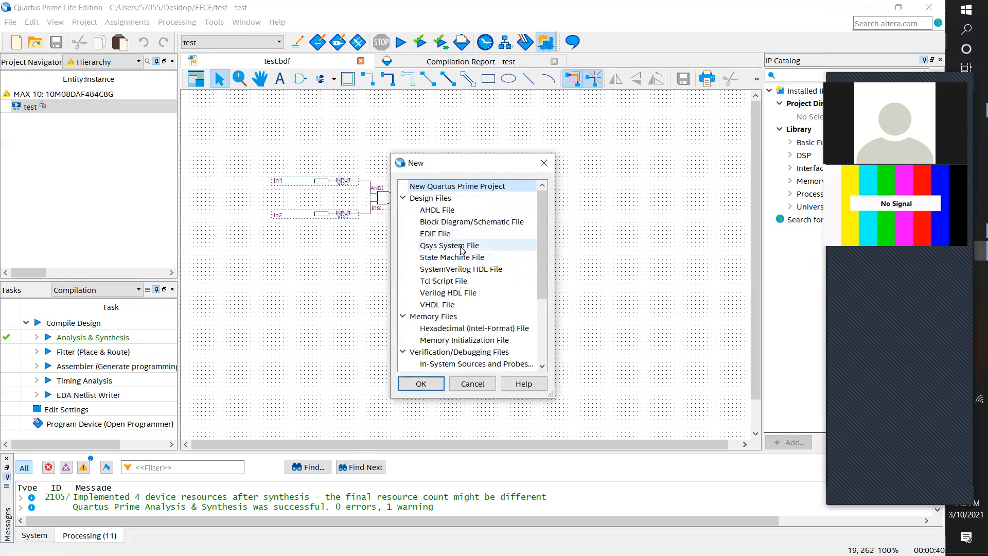
pyautogui.press('Escape')
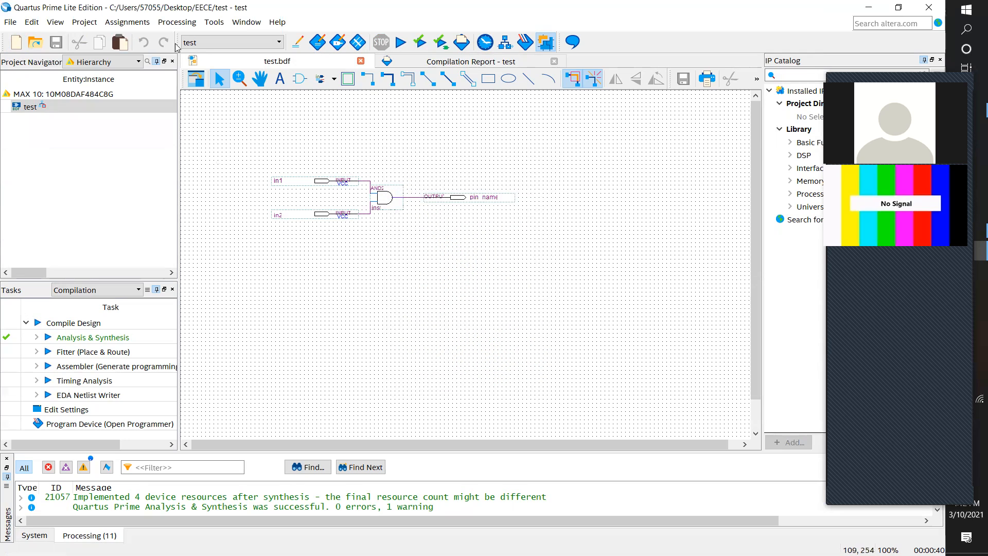
pyautogui.click(214, 23)
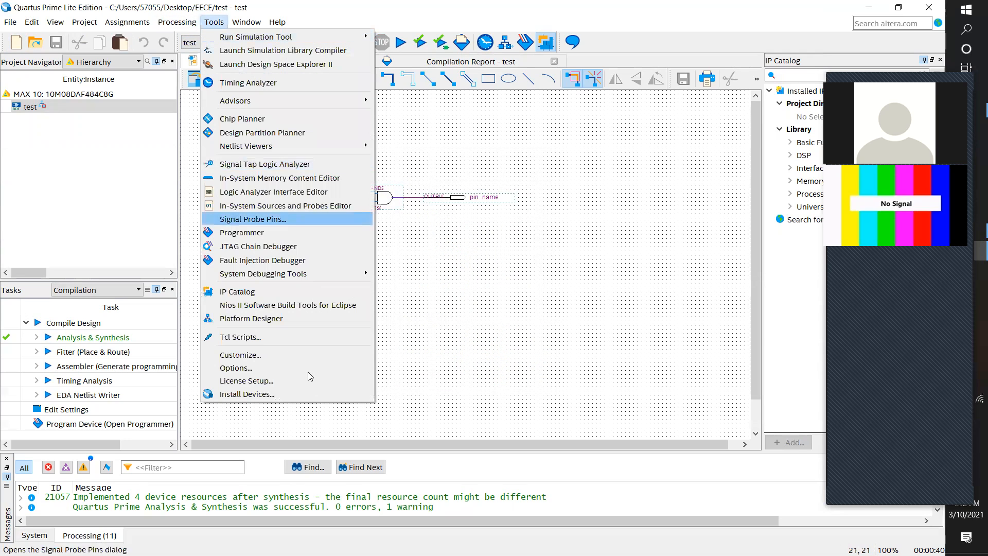
pyautogui.press('Escape')
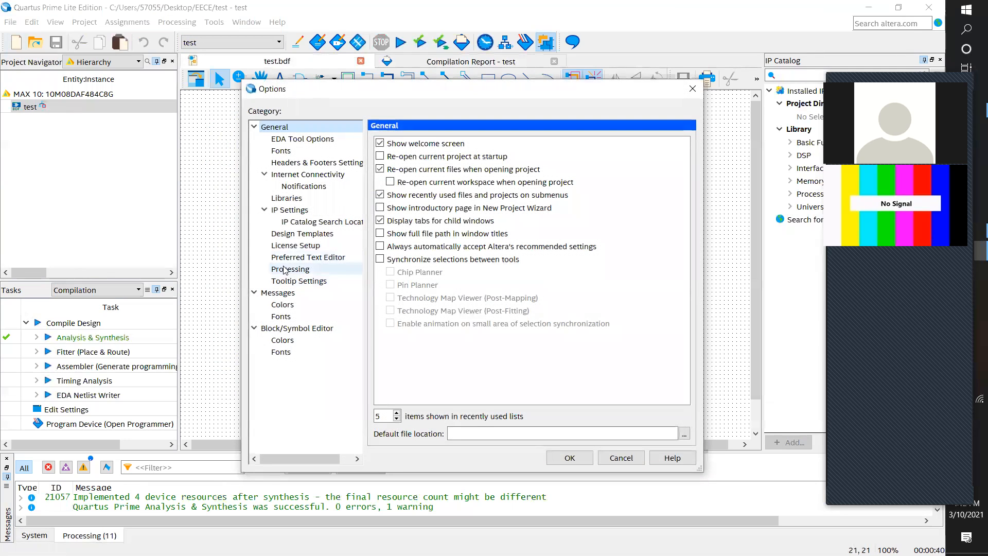
pyautogui.click(281, 139)
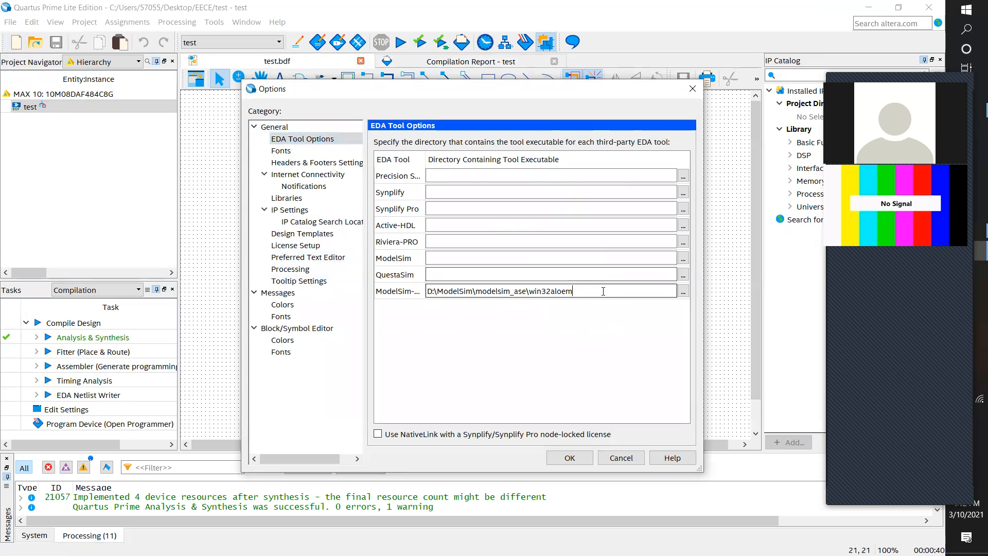
pyautogui.moveTo(602, 290); pyautogui.dragTo(414, 312)
pyautogui.press('BackSpace')
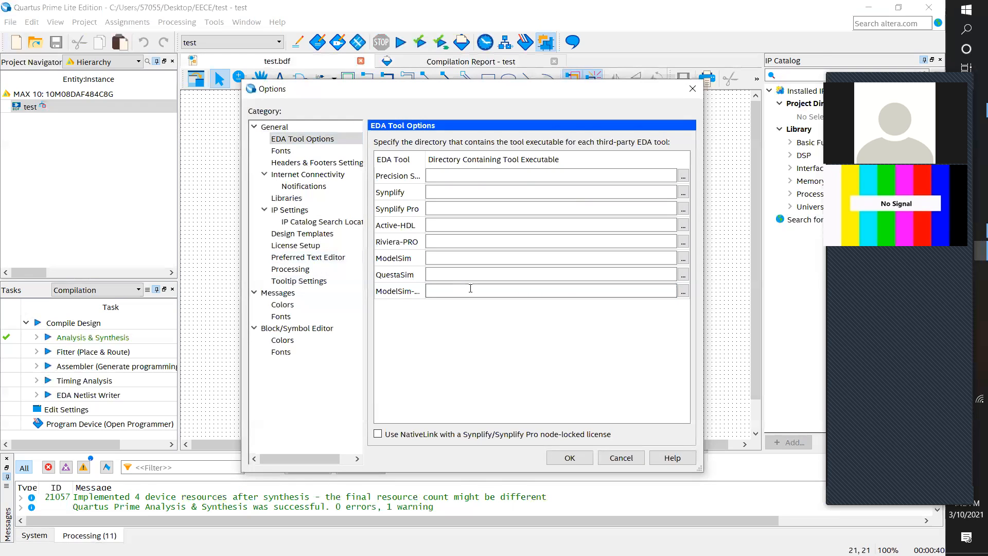
pyautogui.click(570, 458)
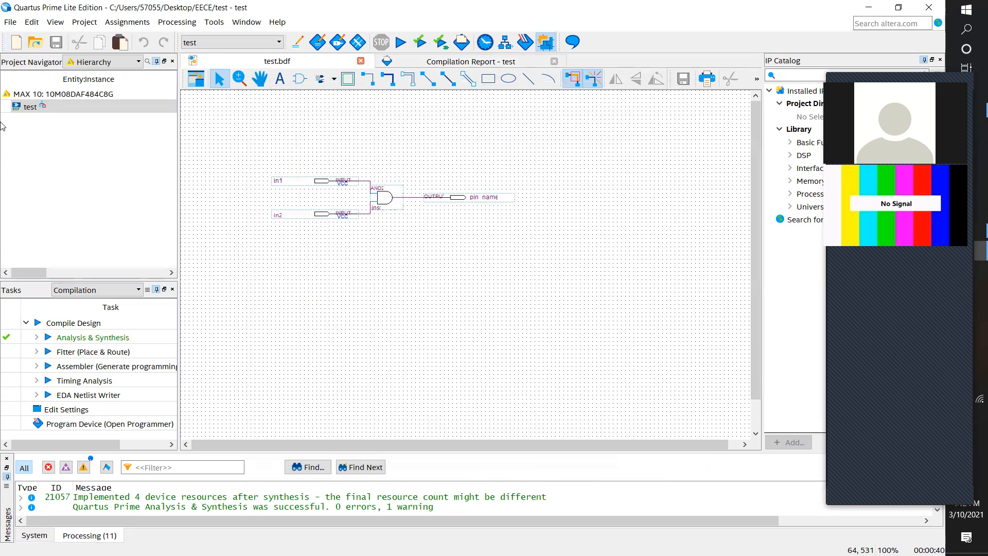
# Create a new University Program VWF file and move its Simulation Waveform Editor window over the schematic.
pyautogui.click(16, 42)
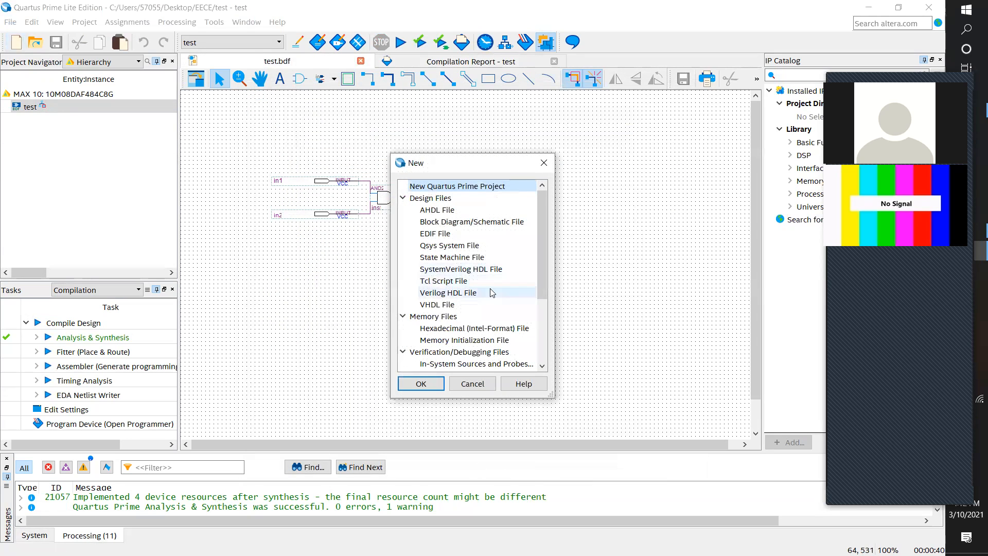
pyautogui.scroll(-3, 489, 298)
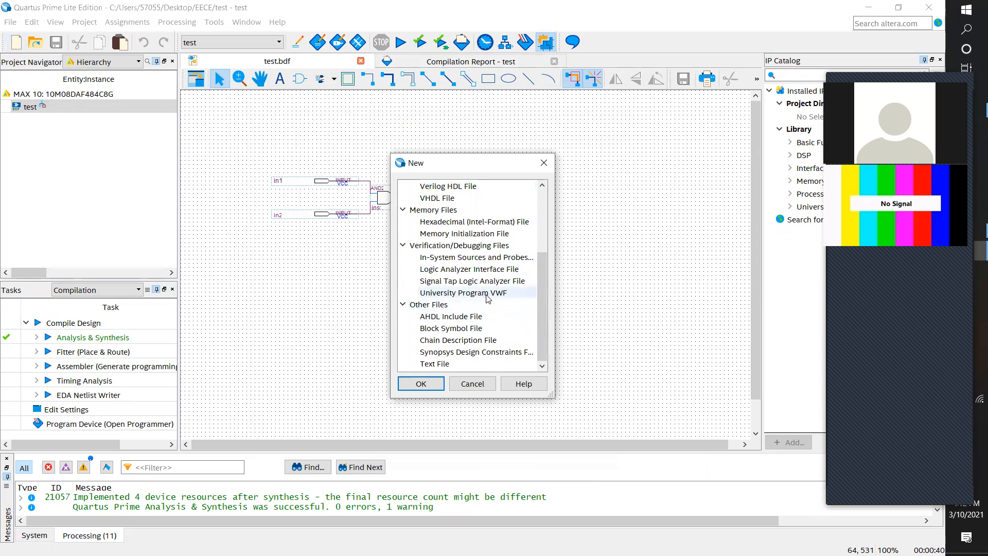
pyautogui.click(488, 297)
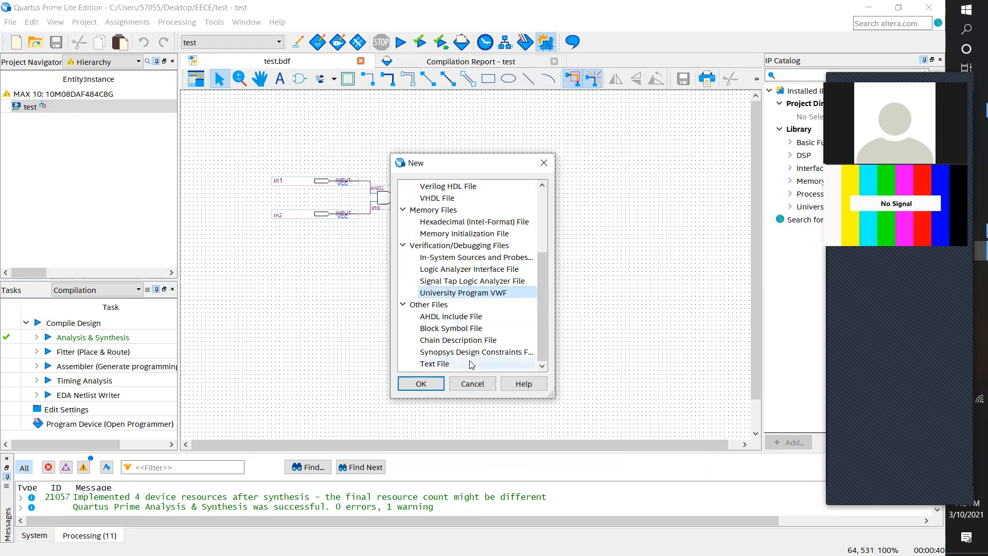
pyautogui.click(436, 384)
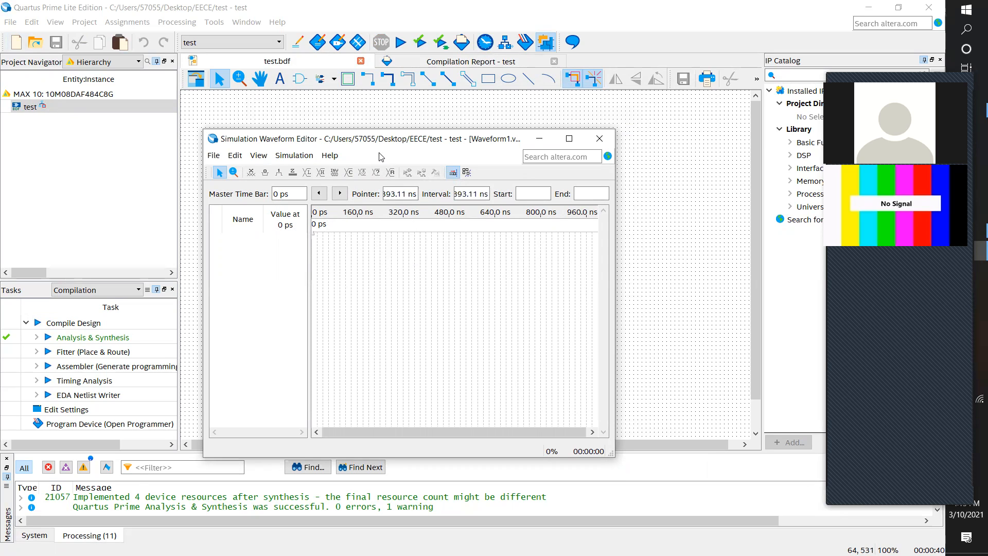
pyautogui.moveTo(392, 139); pyautogui.dragTo(587, 178)
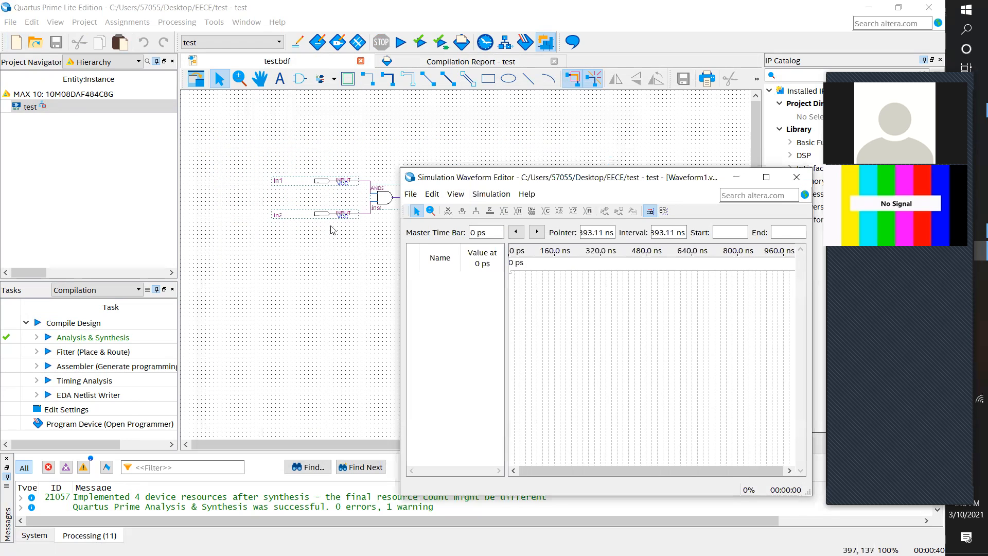
pyautogui.moveTo(439, 178); pyautogui.dragTo(250, 107)
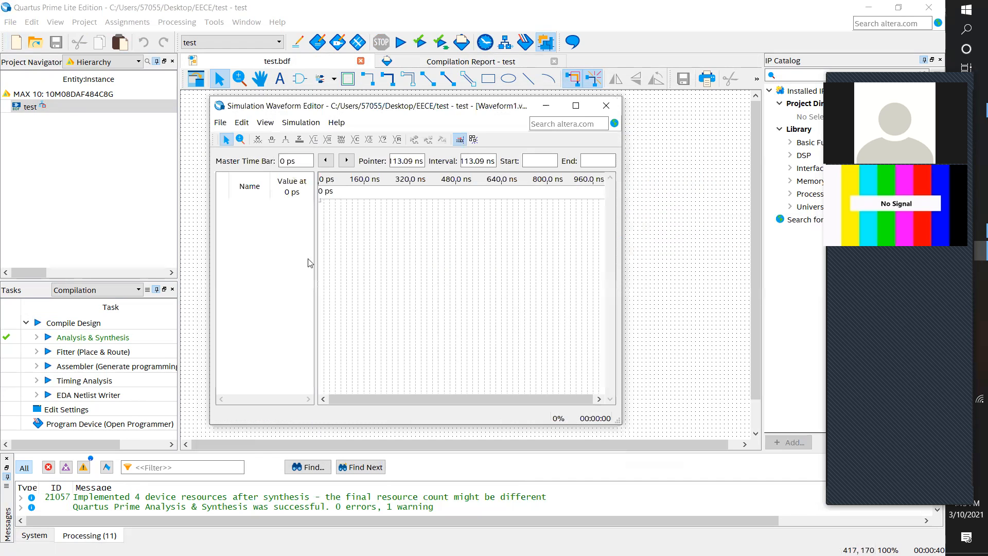
# Insert the pins in1, in2 and the output pin into the waveform using Node Finder with the filter Pins: all.
pyautogui.rightClick(279, 237)
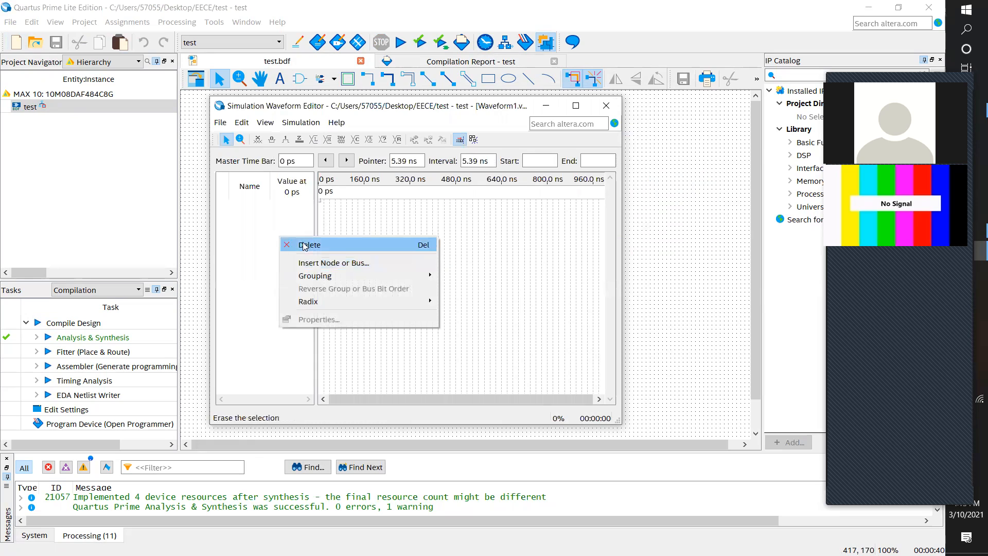
pyautogui.click(278, 224)
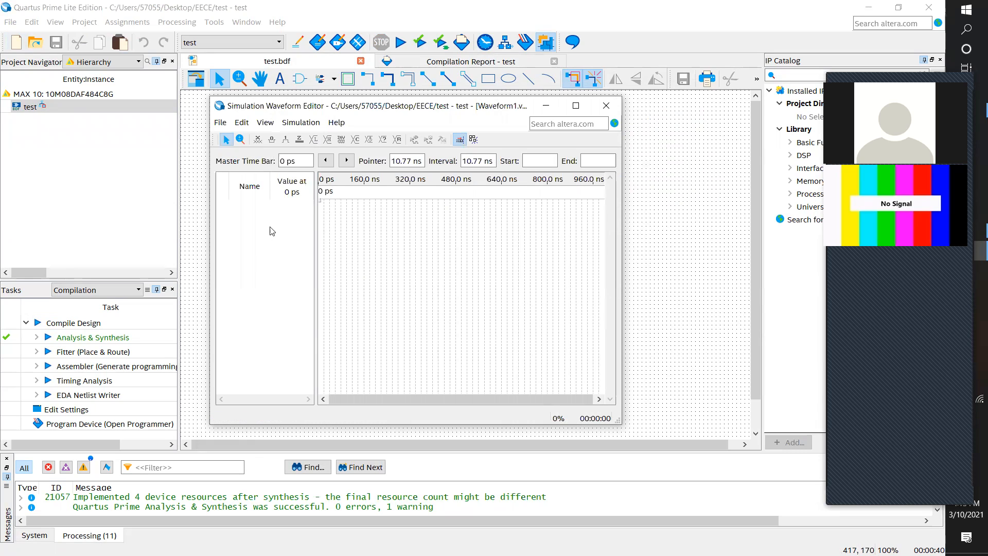
pyautogui.rightClick(262, 241)
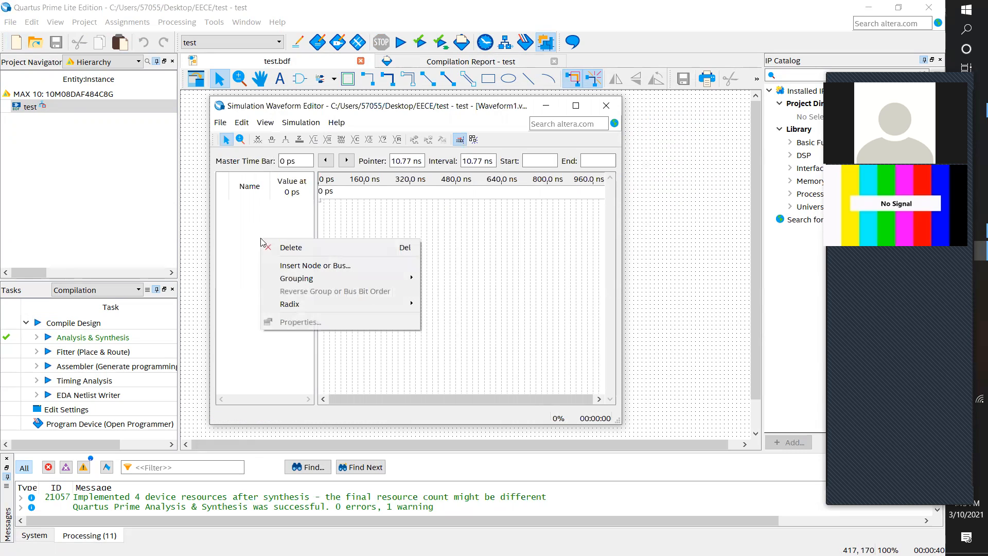
pyautogui.click(318, 265)
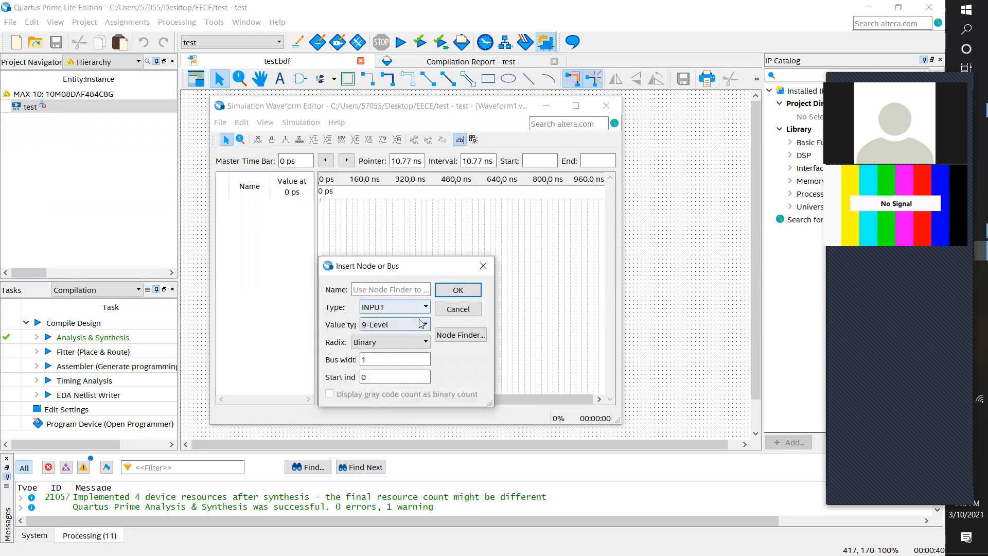
pyautogui.click(462, 335)
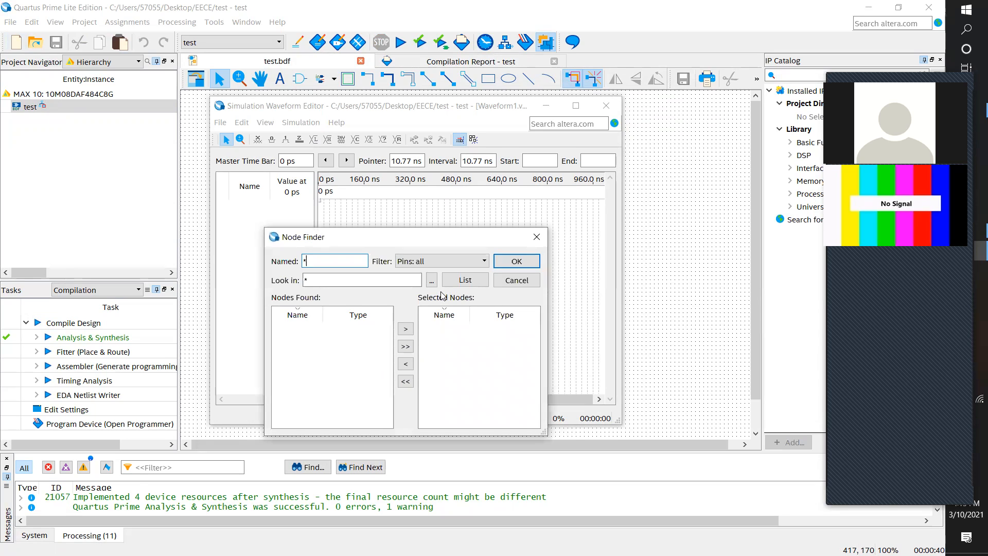
pyautogui.click(455, 281)
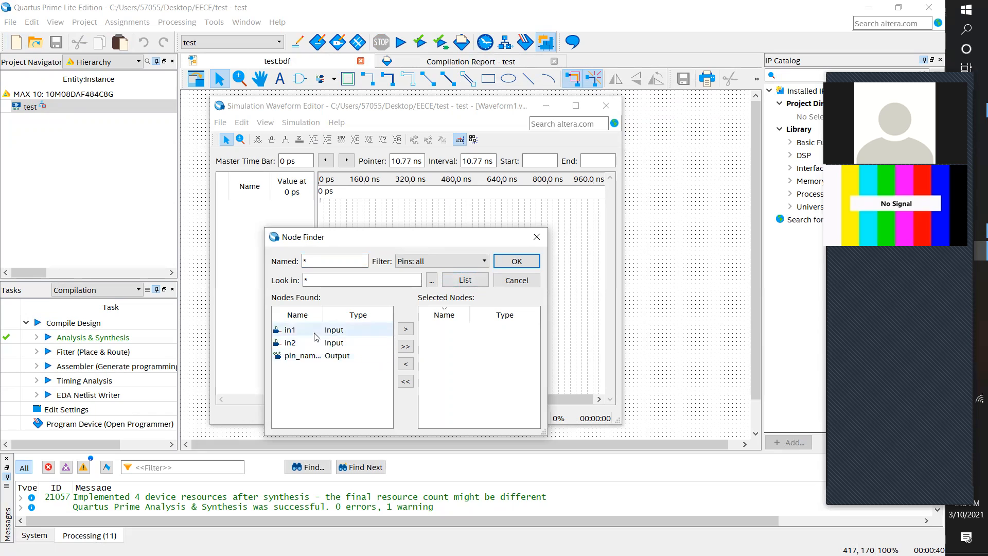
pyautogui.click(406, 346)
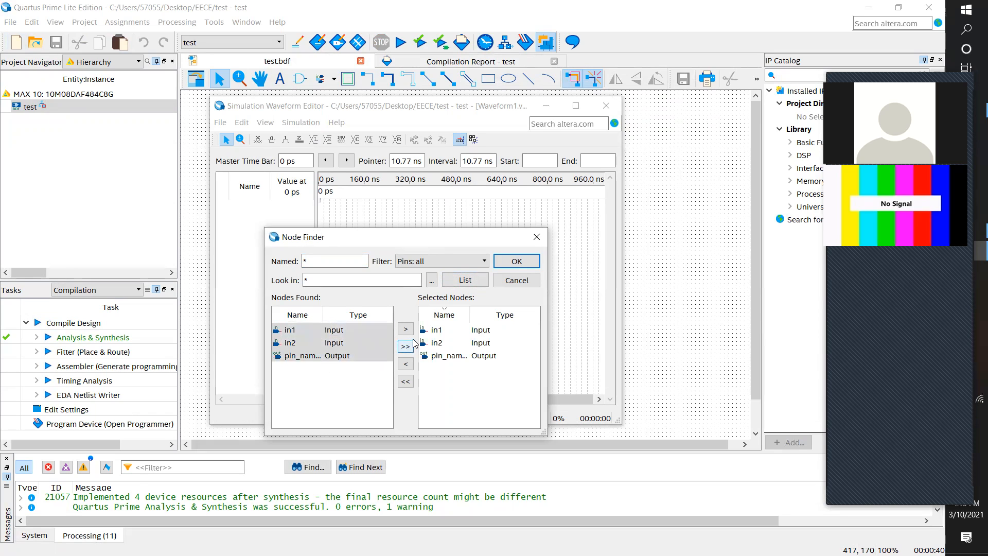
pyautogui.click(517, 261)
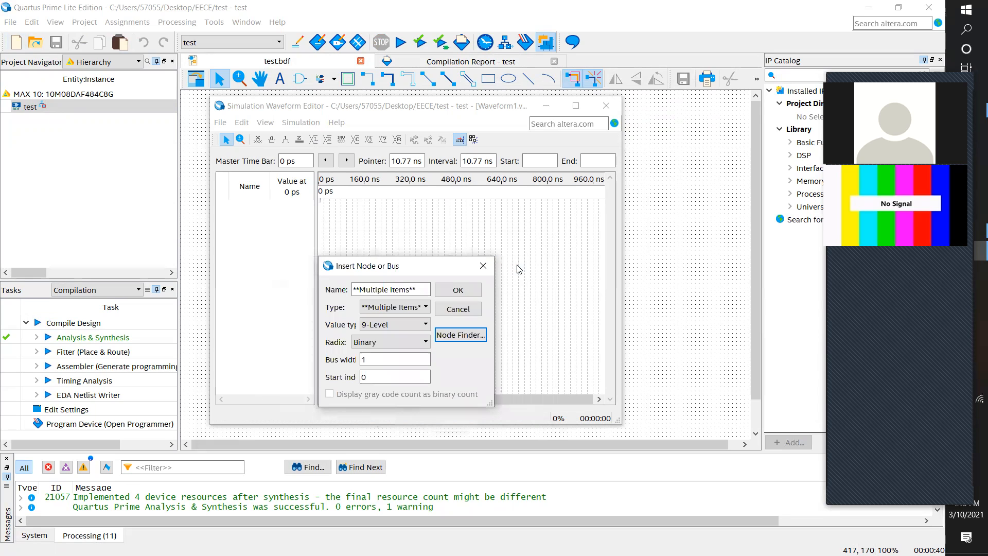
pyautogui.click(459, 297)
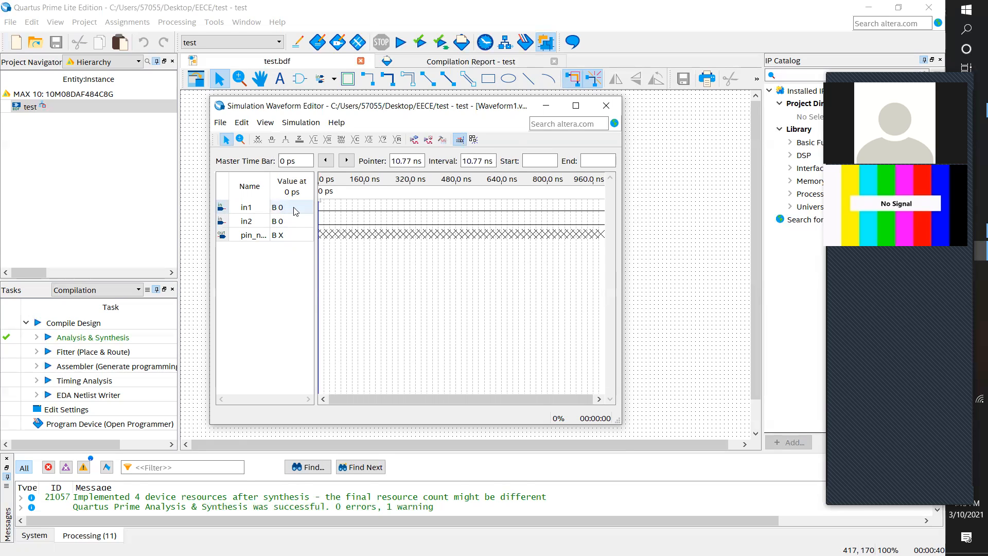
# Overwrite the entire in1 waveform with unknown, low and finally high level.
pyautogui.click(257, 209)
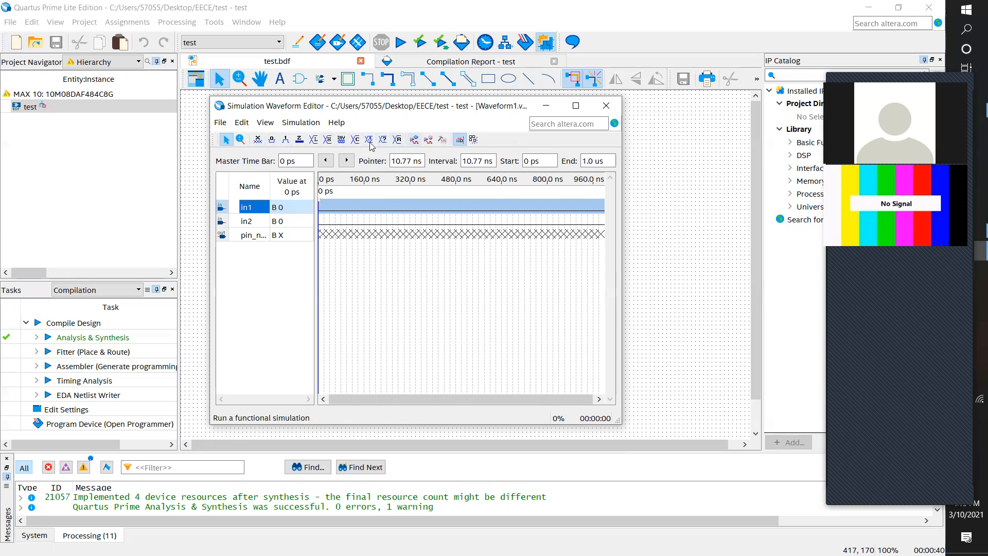
pyautogui.click(257, 140)
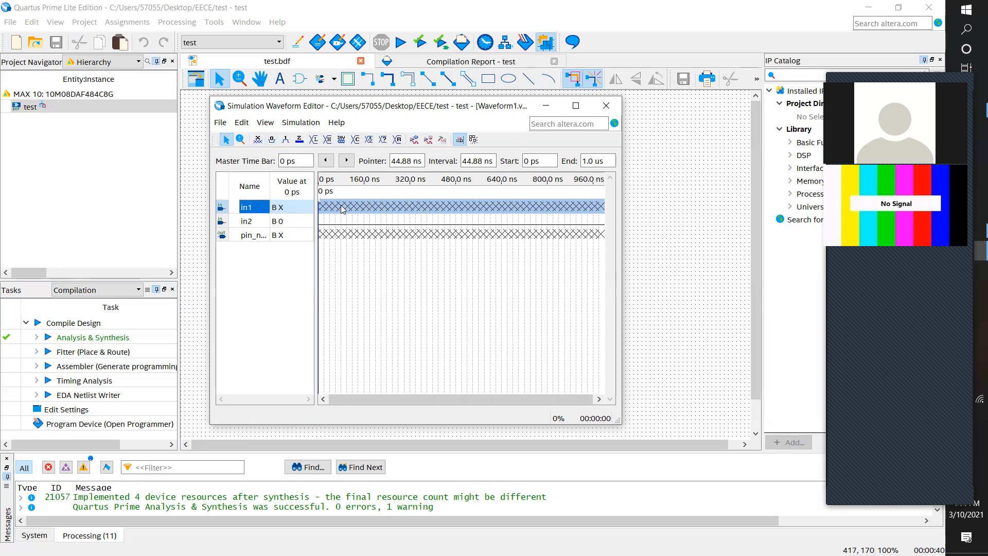
pyautogui.click(271, 141)
pyautogui.click(284, 141)
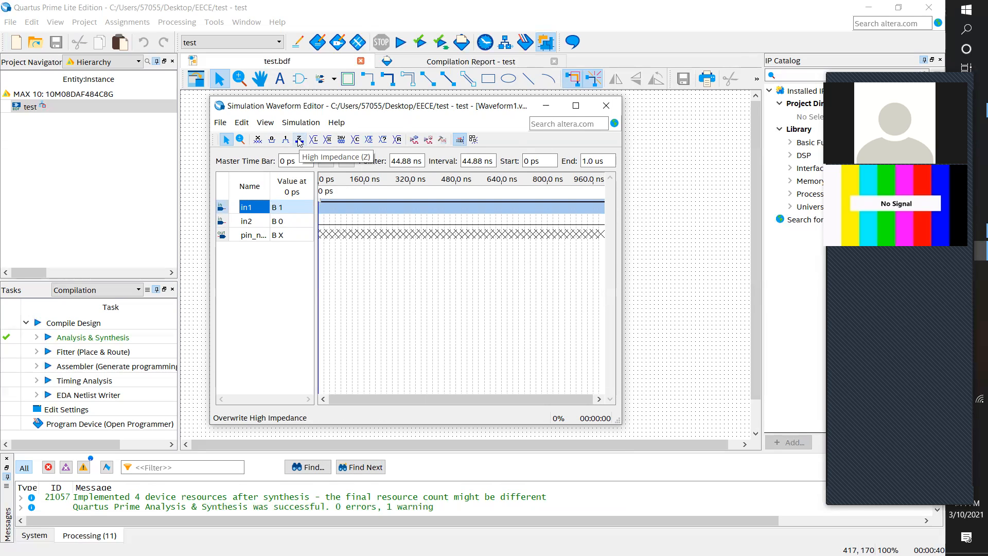
pyautogui.click(357, 142)
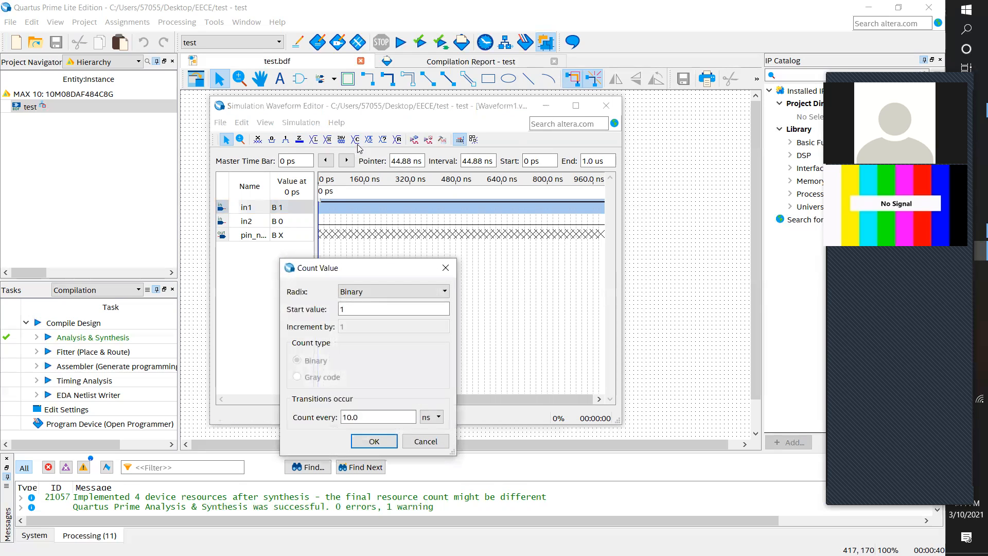
pyautogui.moveTo(394, 272); pyautogui.dragTo(391, 213)
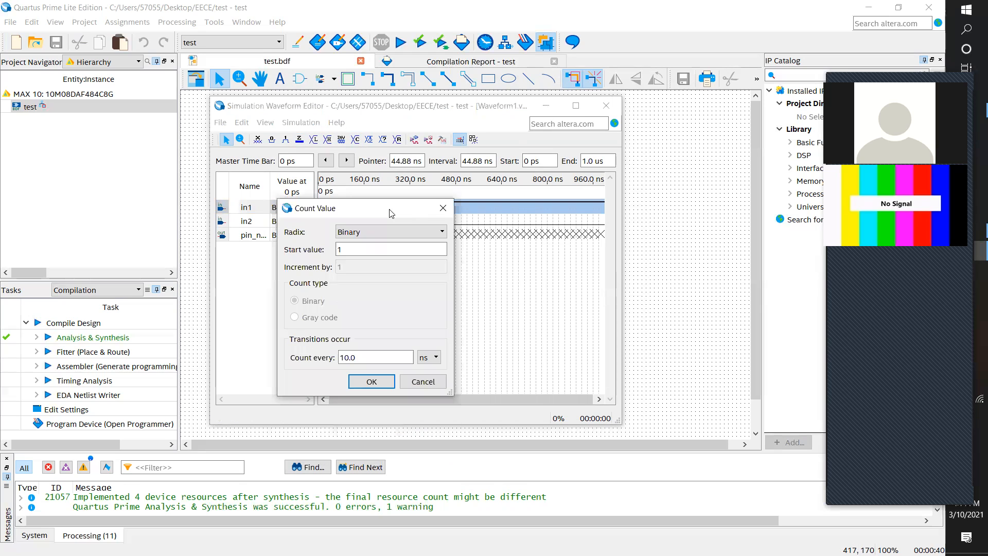
pyautogui.click(418, 381)
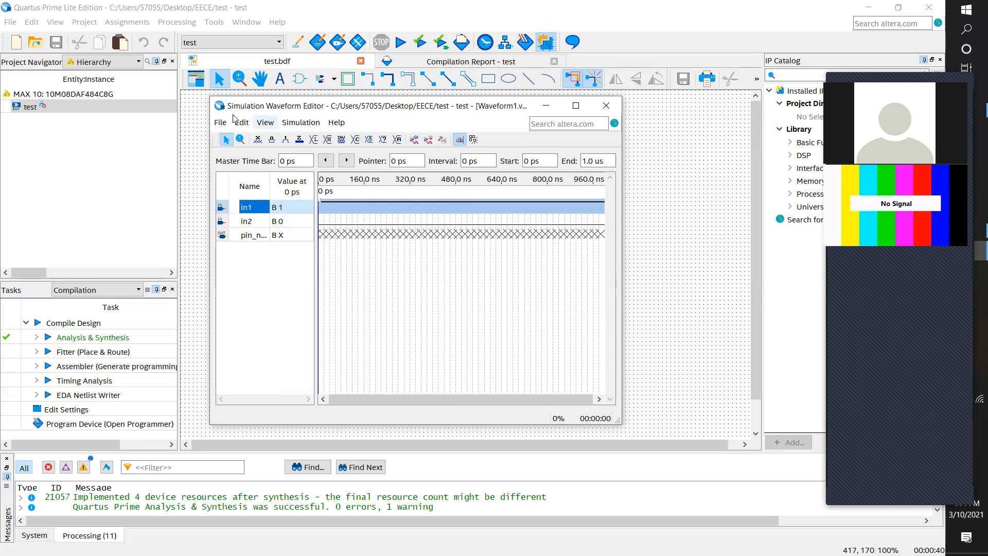
# Set the end time of the simulation waveform to 20 ns.
pyautogui.click(241, 122)
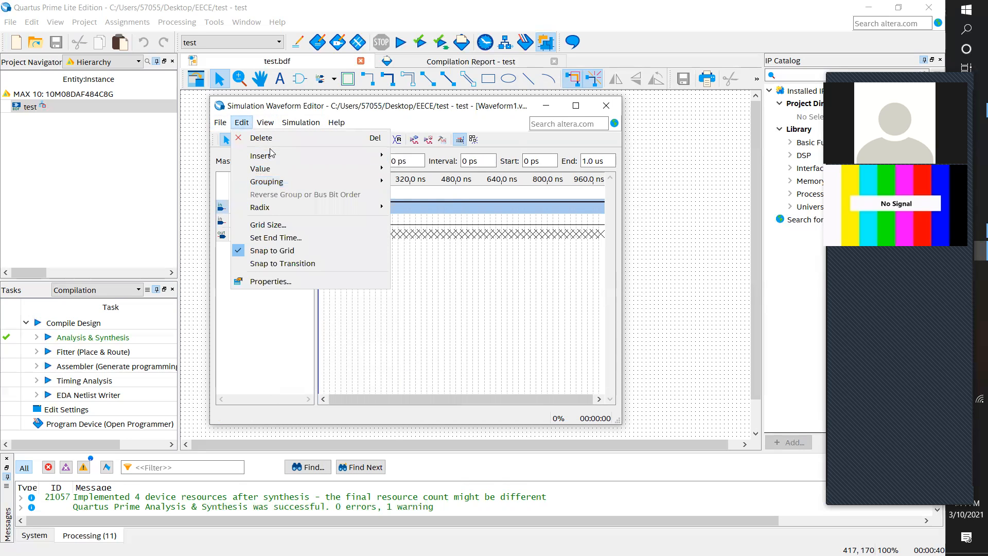
pyautogui.click(309, 238)
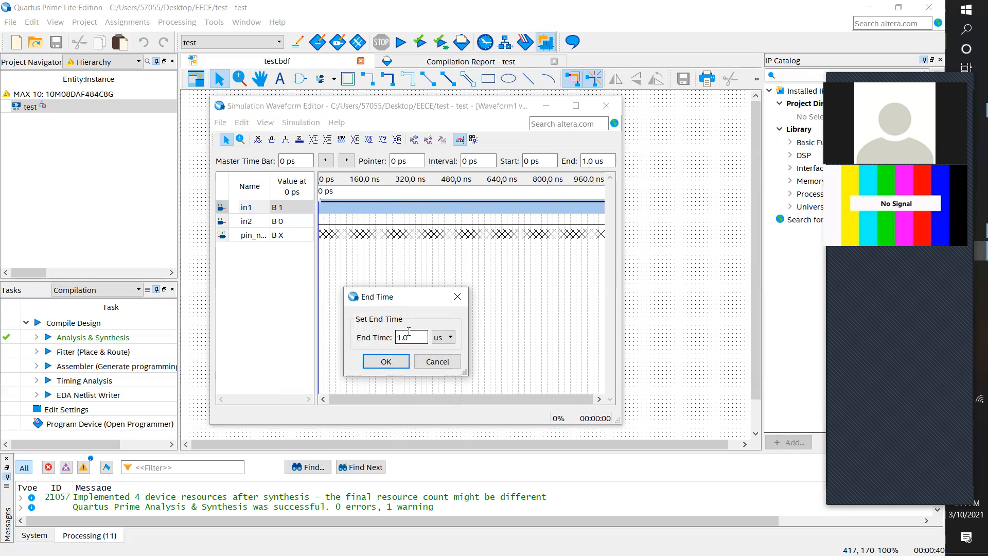
pyautogui.moveTo(410, 338); pyautogui.dragTo(397, 338)
pyautogui.write('20')
pyautogui.click(385, 361)
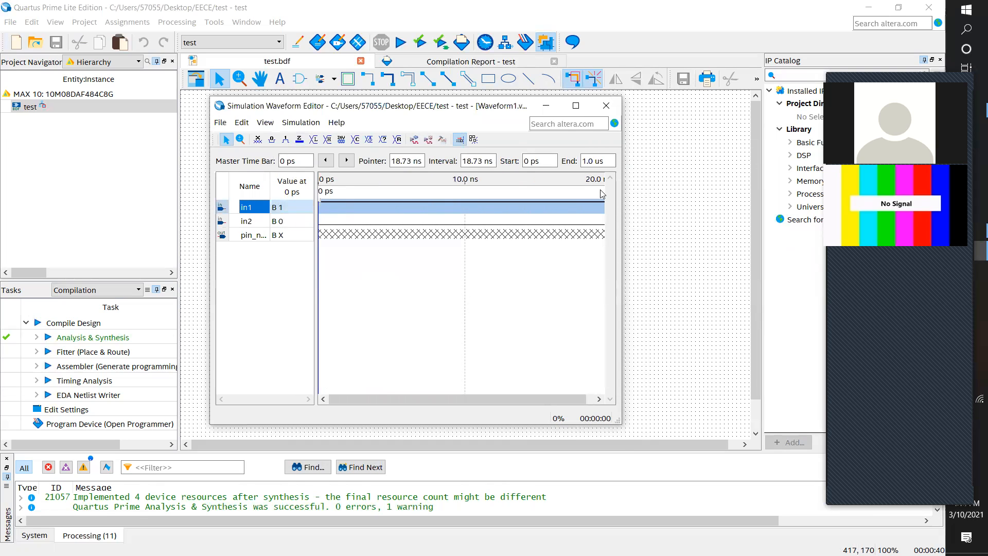
# Try to apply a binary count to in1 with start value 1 and transitions every 10.0 ns, dismissing the problem report.
pyautogui.click(355, 139)
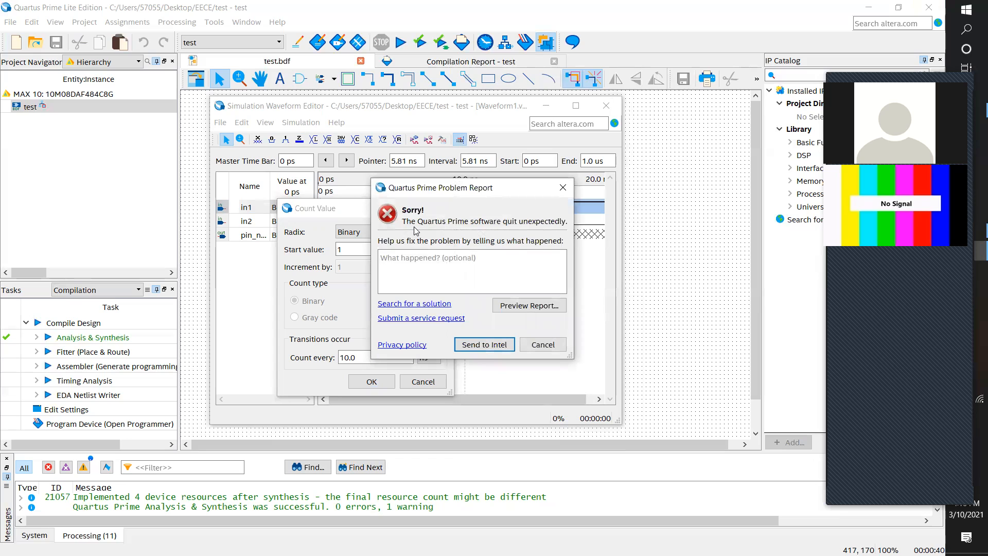
pyautogui.click(542, 345)
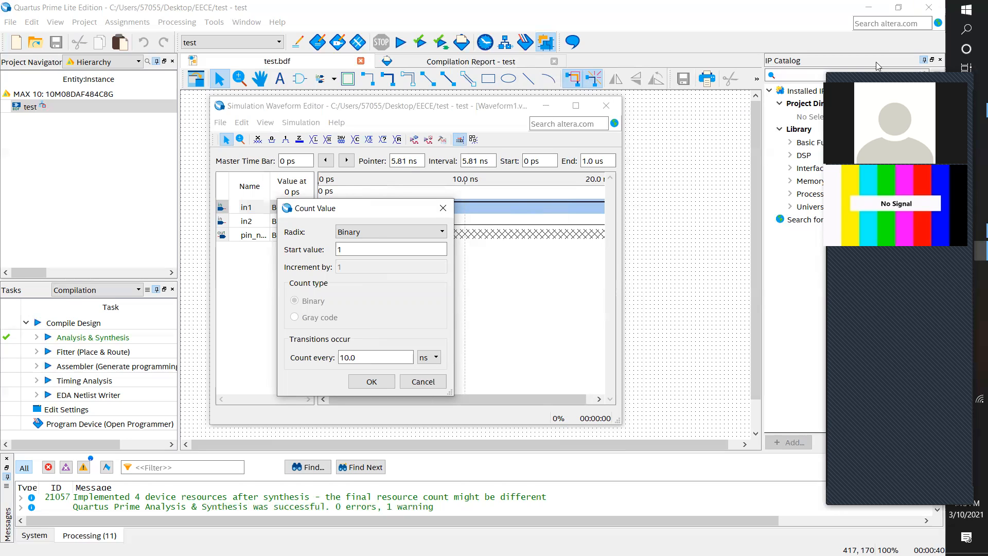
pyautogui.click(373, 383)
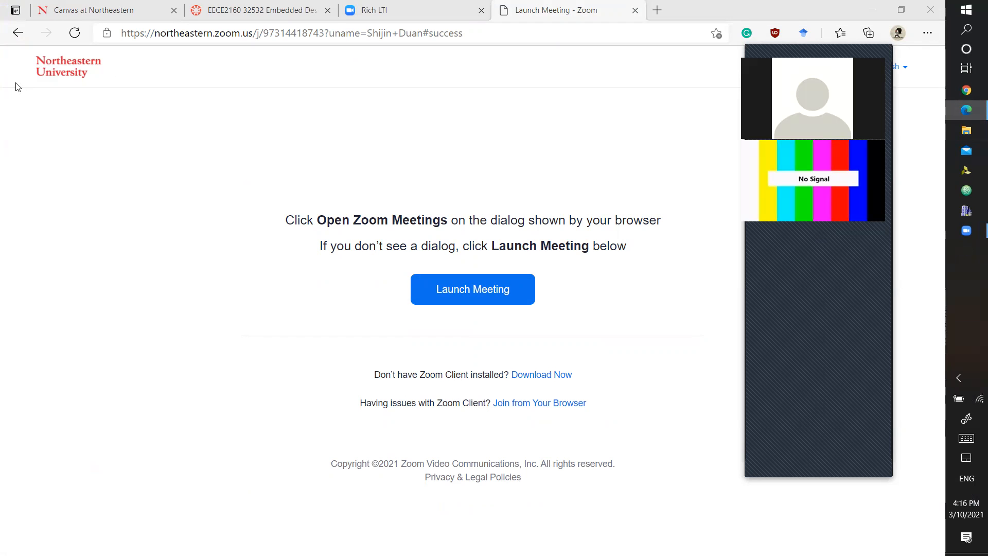
# Reopen the test project in Quartus Prime from the EECE folder on the Desktop.
pyautogui.press('super+e')
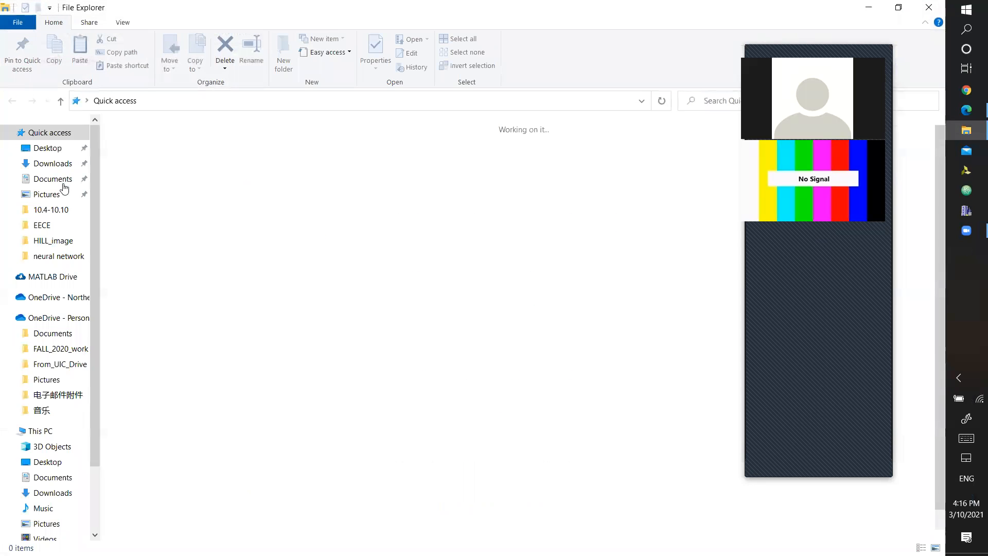
pyautogui.click(49, 151)
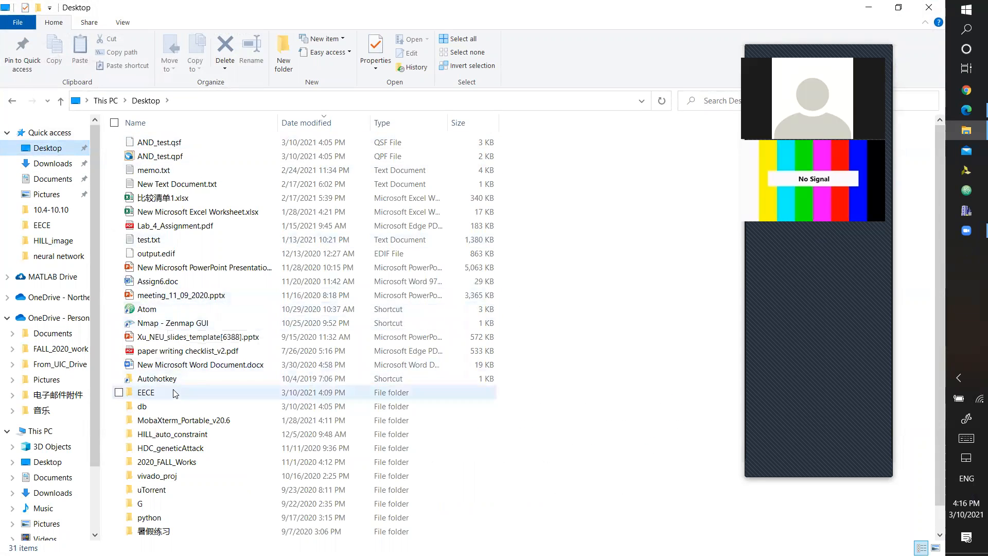
pyautogui.doubleClick(174, 394)
pyautogui.click(163, 216)
pyautogui.doubleClick(161, 213)
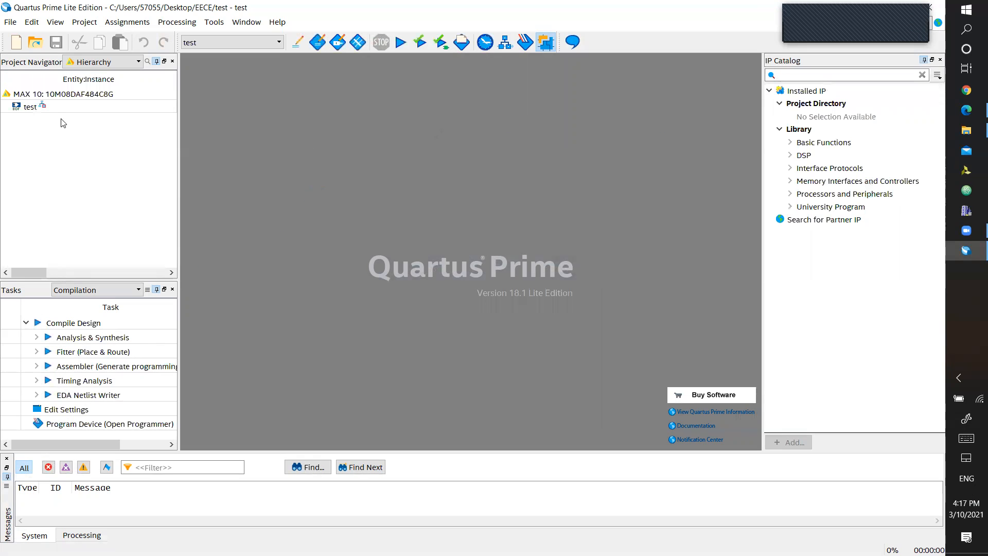
# Create a new University Program VWF file in the test project.
pyautogui.click(16, 42)
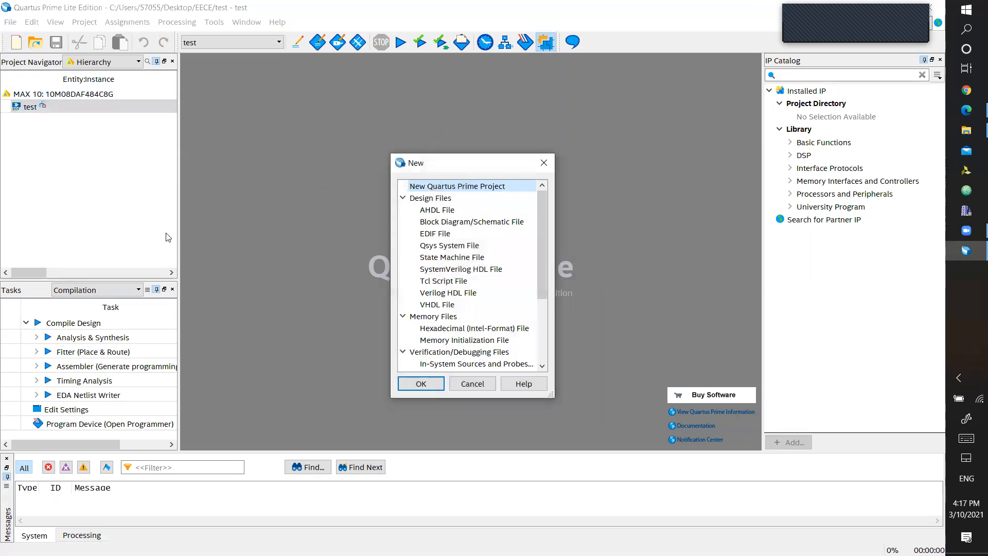
pyautogui.scroll(-3, 464, 334)
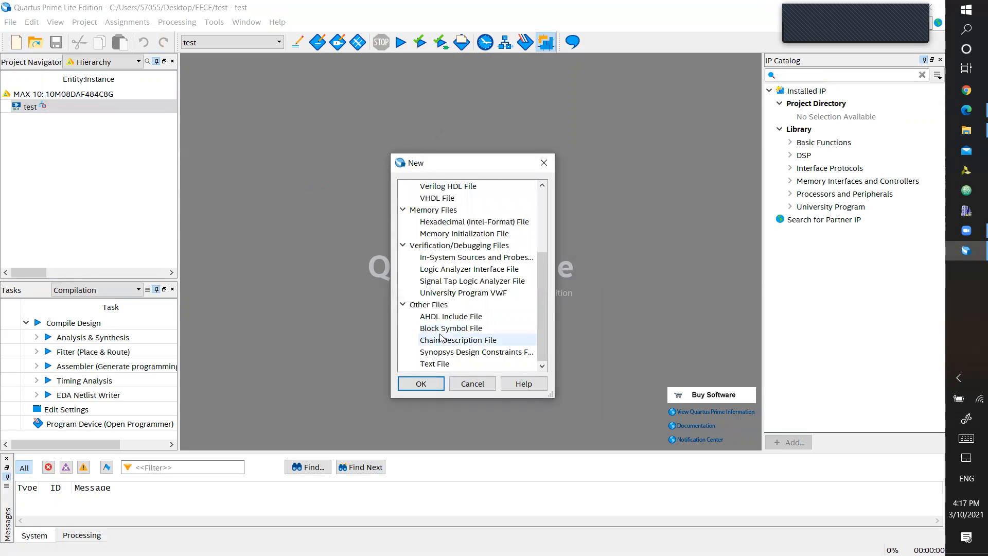
pyautogui.click(475, 295)
pyautogui.click(423, 383)
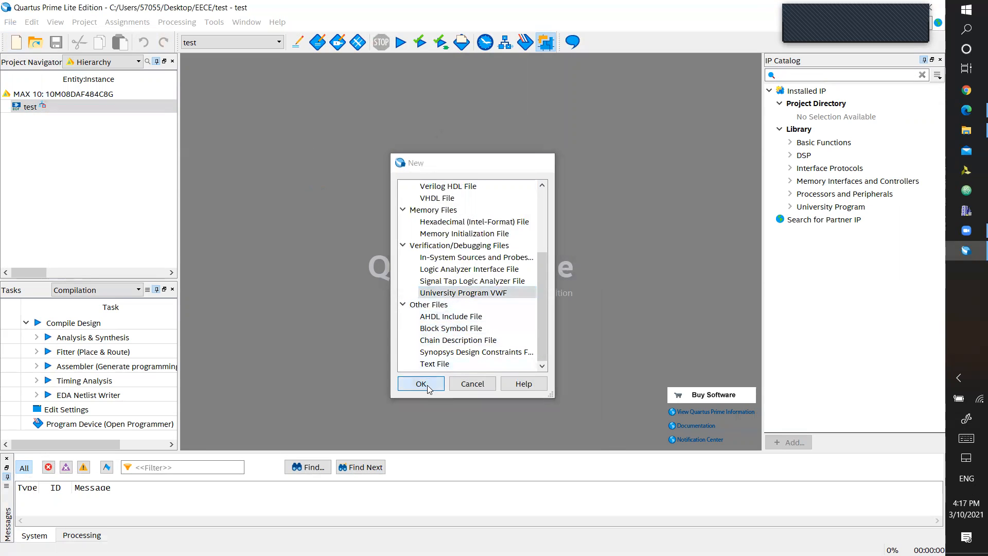
# Insert the pins in1, in2 and the output pin into the waveform using Node Finder with the filter Pins: all.
pyautogui.rightClick(277, 323)
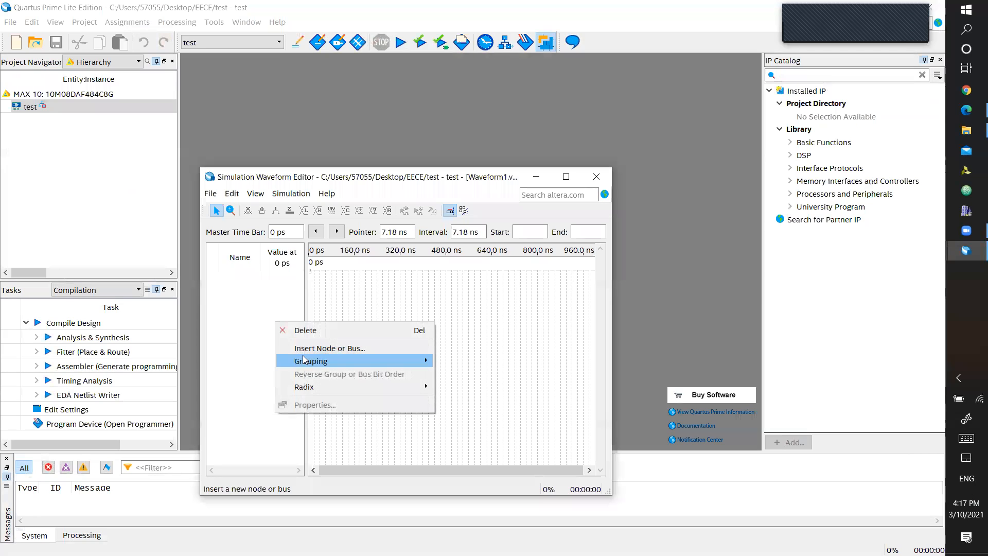
pyautogui.click(315, 349)
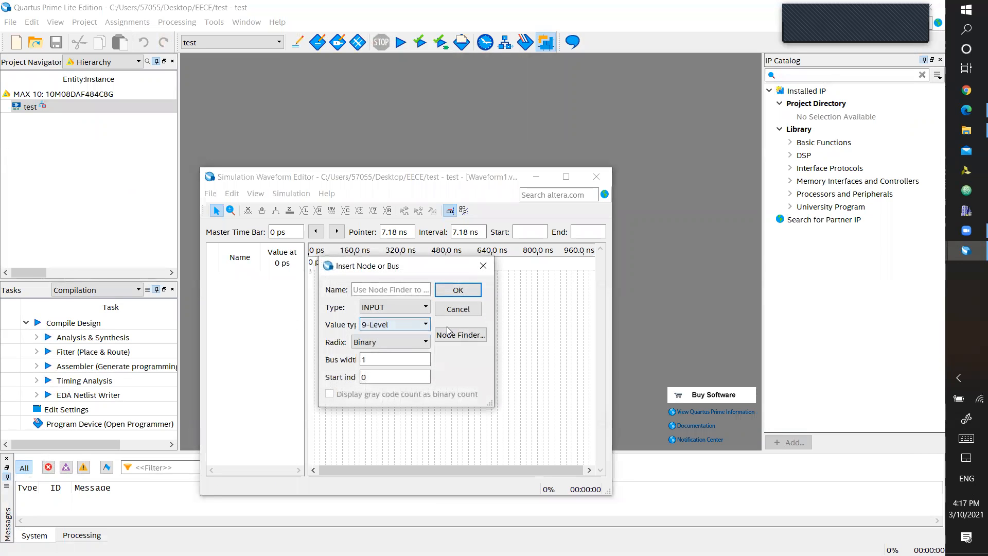
pyautogui.click(456, 340)
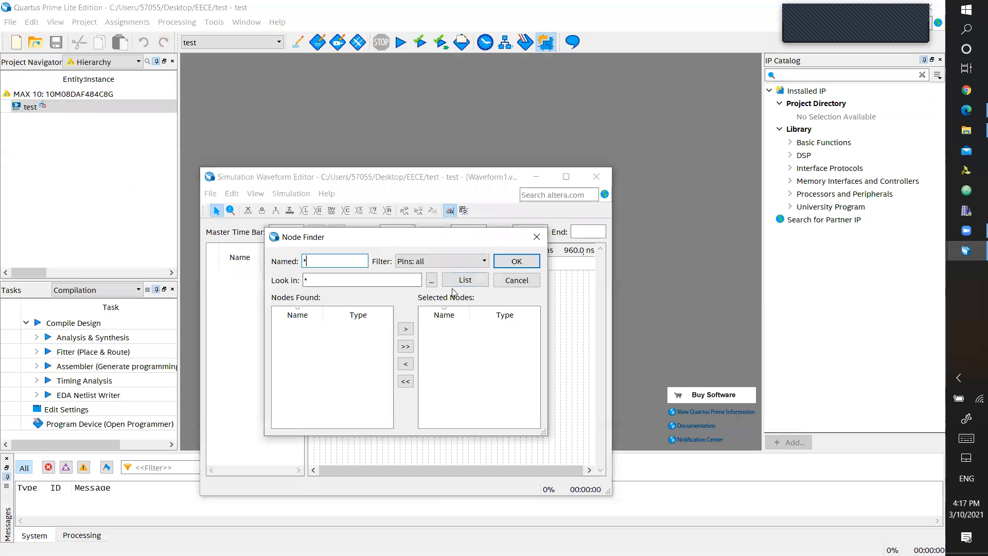
pyautogui.click(466, 280)
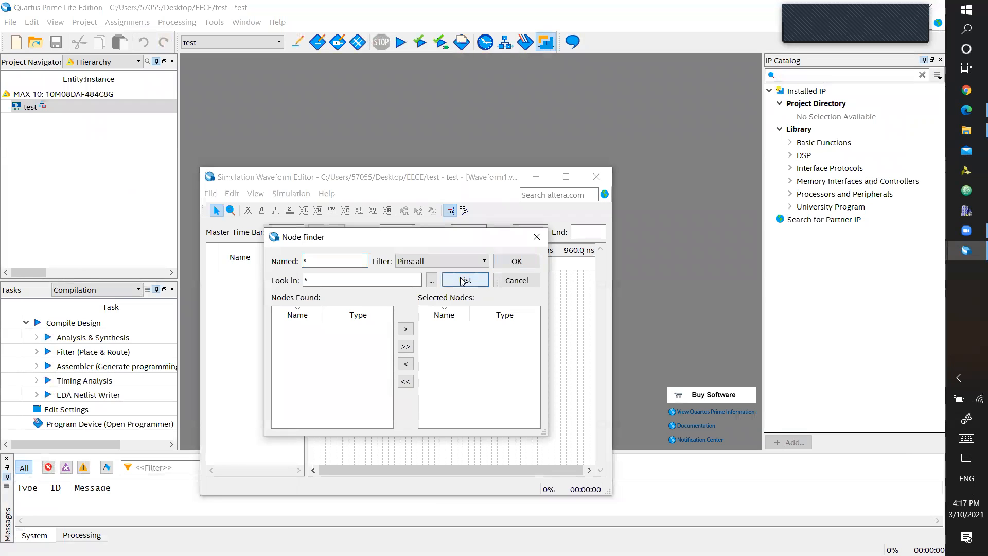
pyautogui.click(405, 346)
pyautogui.click(516, 261)
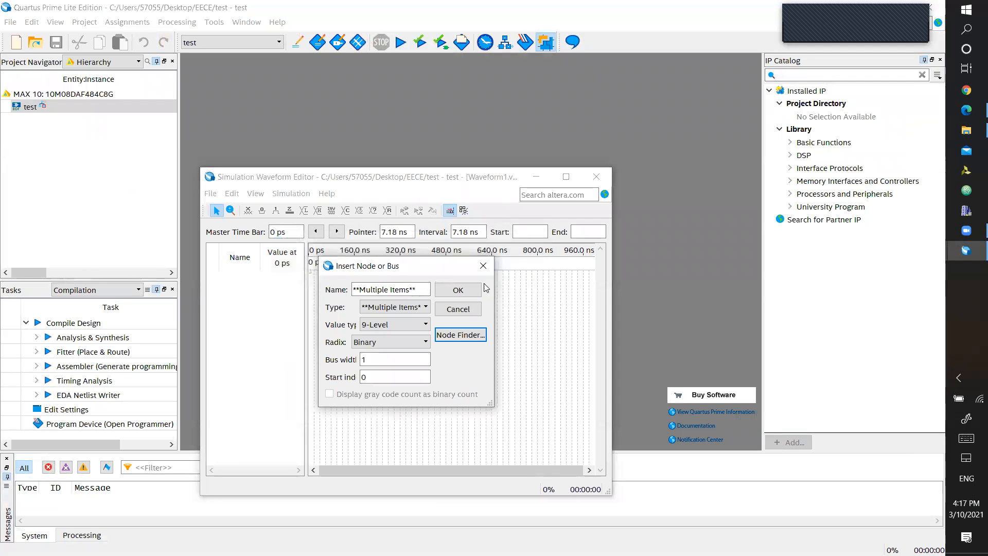
pyautogui.click(458, 291)
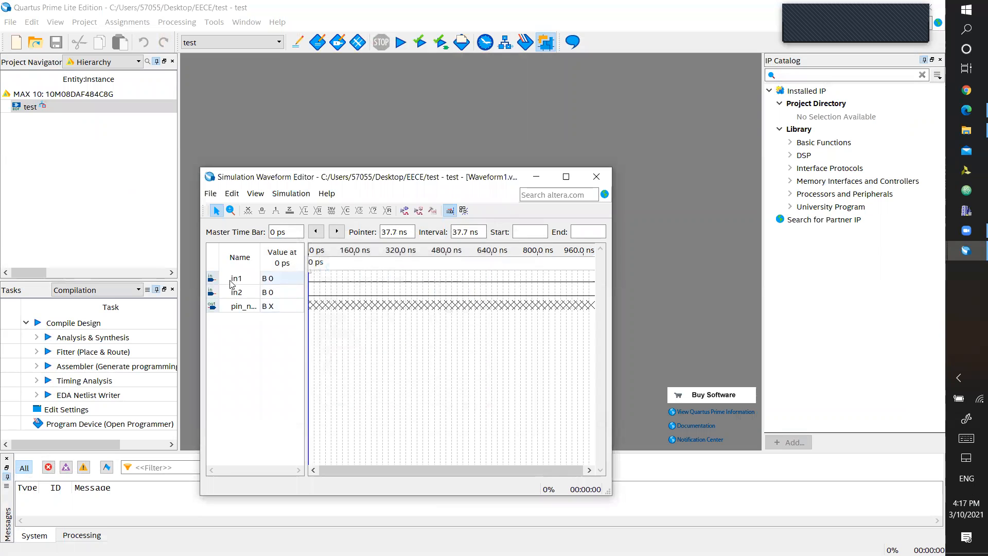
# Apply a binary count to in1 with start value 0 and transitions every 10.0 ns.
pyautogui.click(235, 280)
pyautogui.click(345, 210)
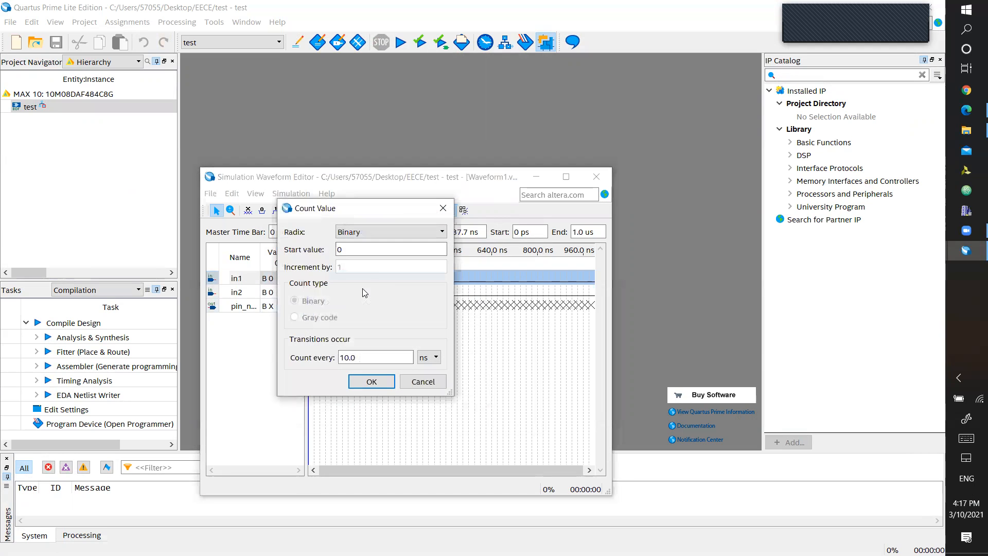
pyautogui.click(372, 381)
# Set the end time of the simulation waveform to 20 ns.
pyautogui.click(231, 193)
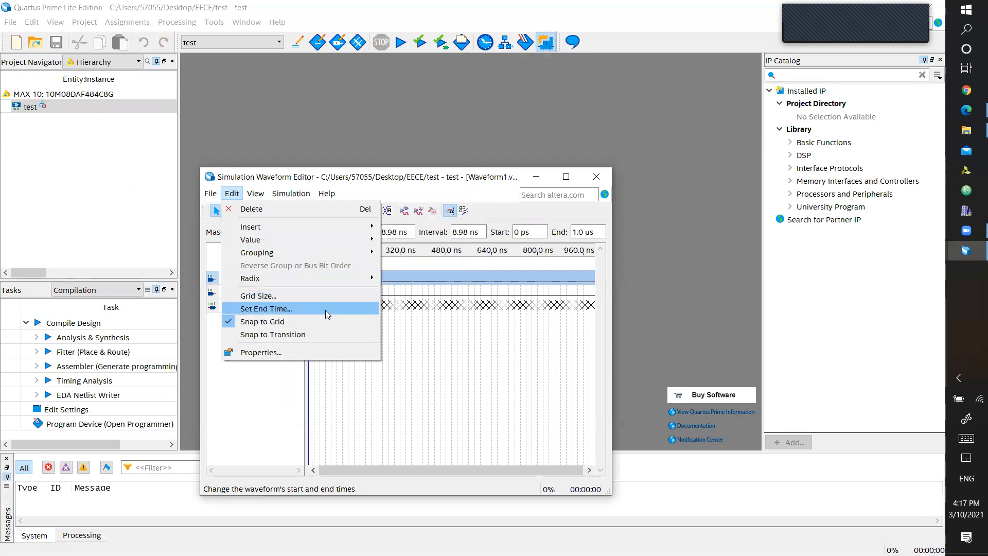
pyautogui.click(325, 310)
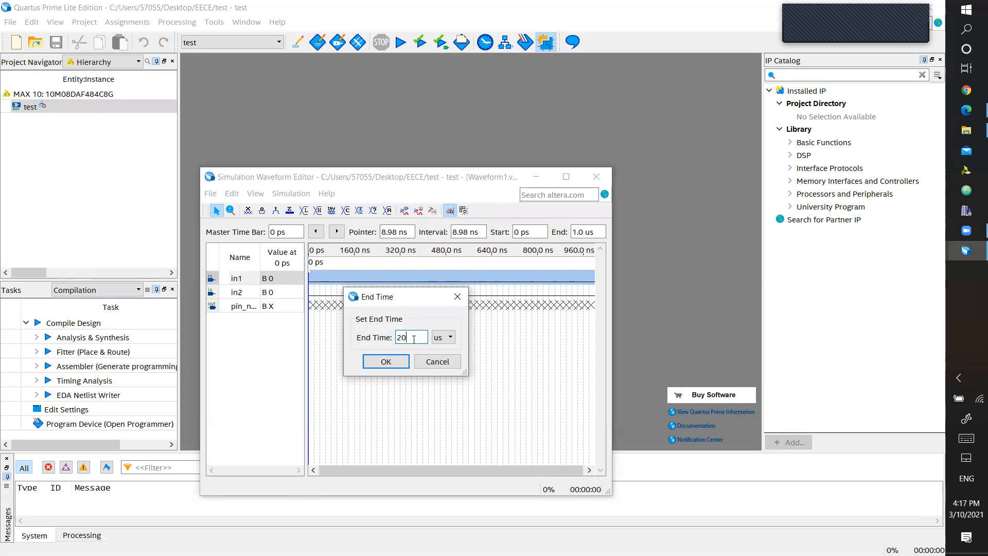
pyautogui.click(443, 337)
pyautogui.click(440, 355)
pyautogui.click(386, 362)
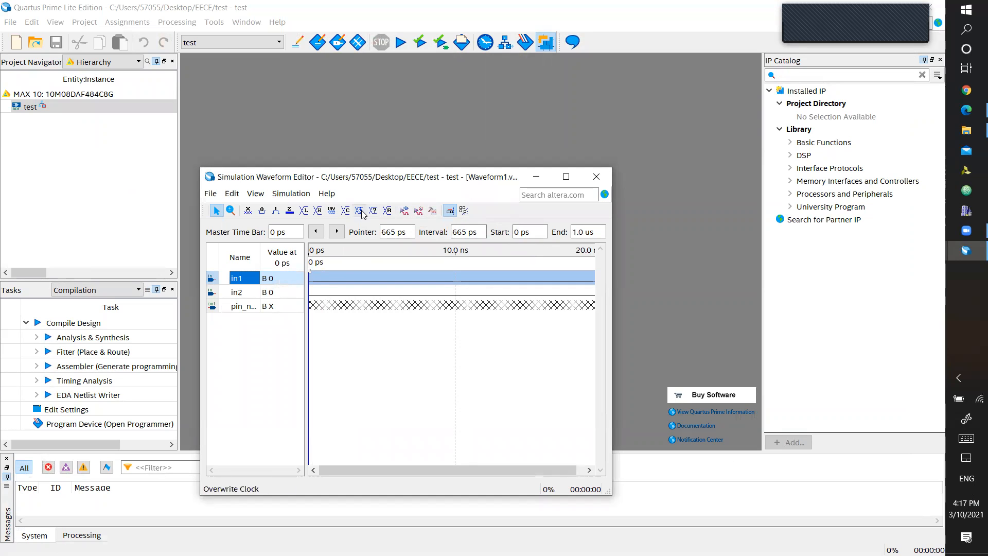
# Try to reapply the binary count to in1 with start value 0 every 10.0 ns, and dismiss the problem report.
pyautogui.click(346, 210)
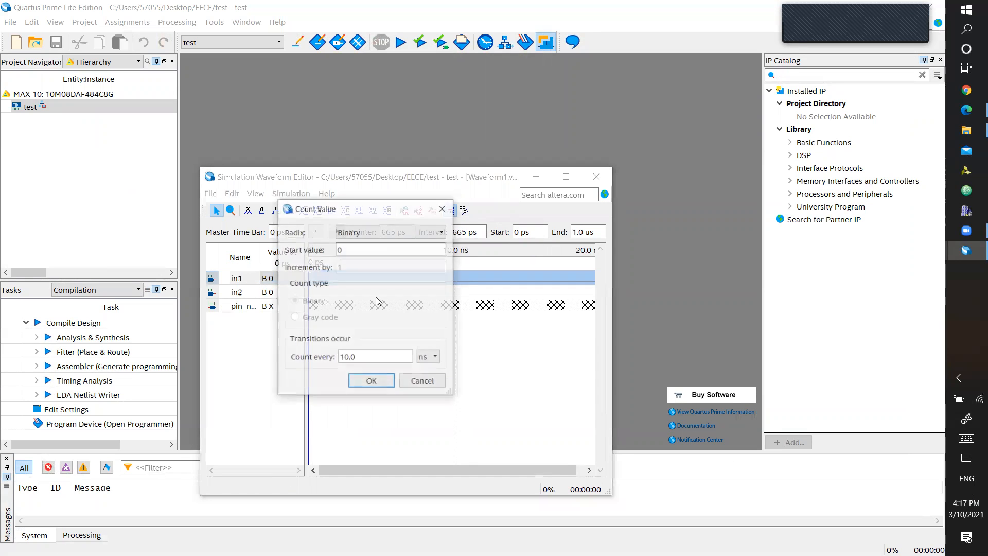
pyautogui.click(377, 383)
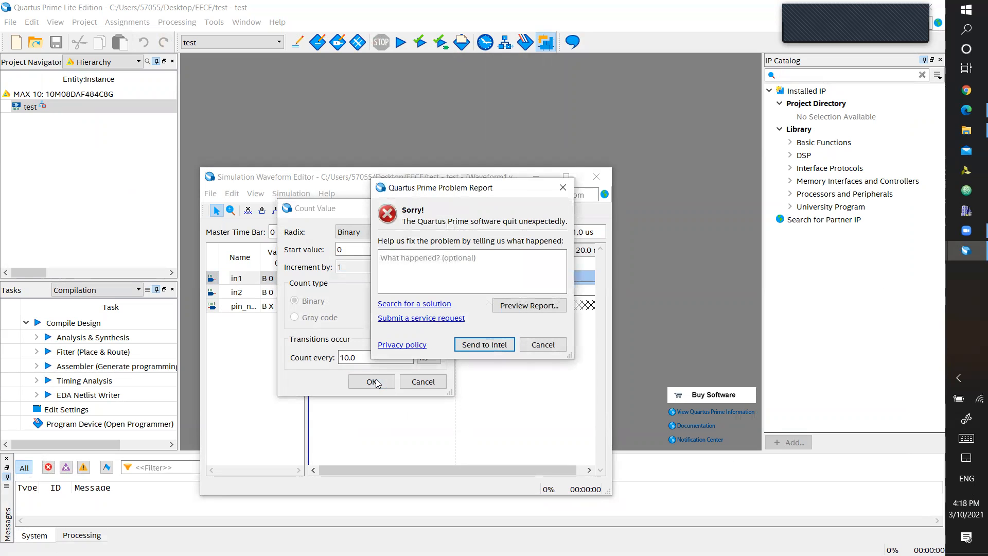
pyautogui.click(543, 345)
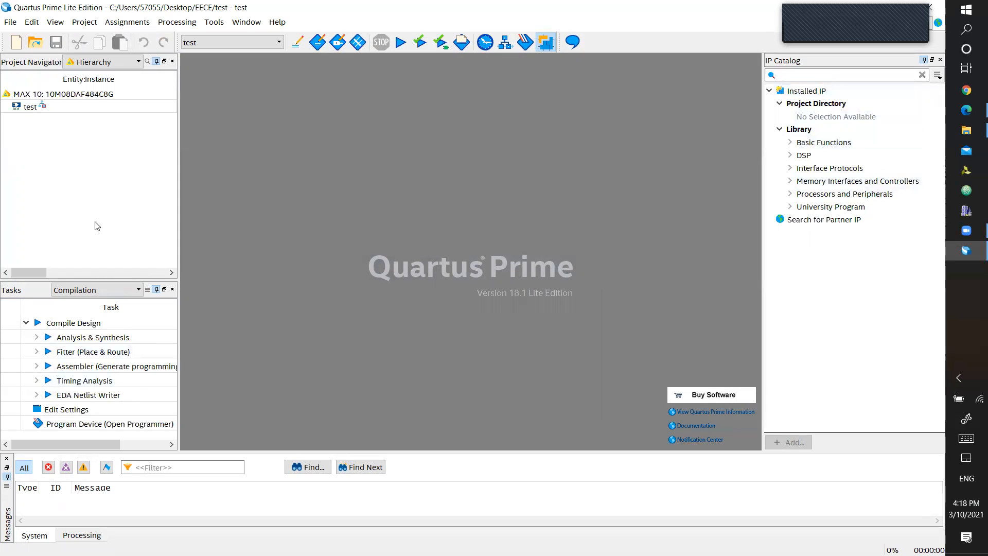
# Create a fresh University Program VWF waveform file for the test project.
pyautogui.click(16, 43)
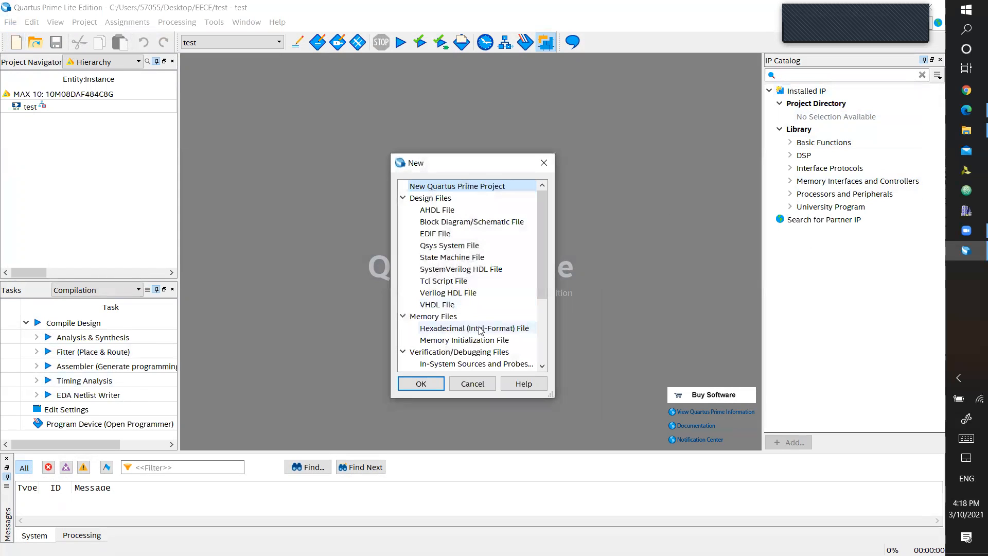
pyautogui.scroll(-3, 474, 326)
pyautogui.click(463, 293)
pyautogui.click(421, 383)
# Add all three pins, in1, in2 and the output, to the new waveform through Node Finder with the filter Pins: all.
pyautogui.rightClick(274, 356)
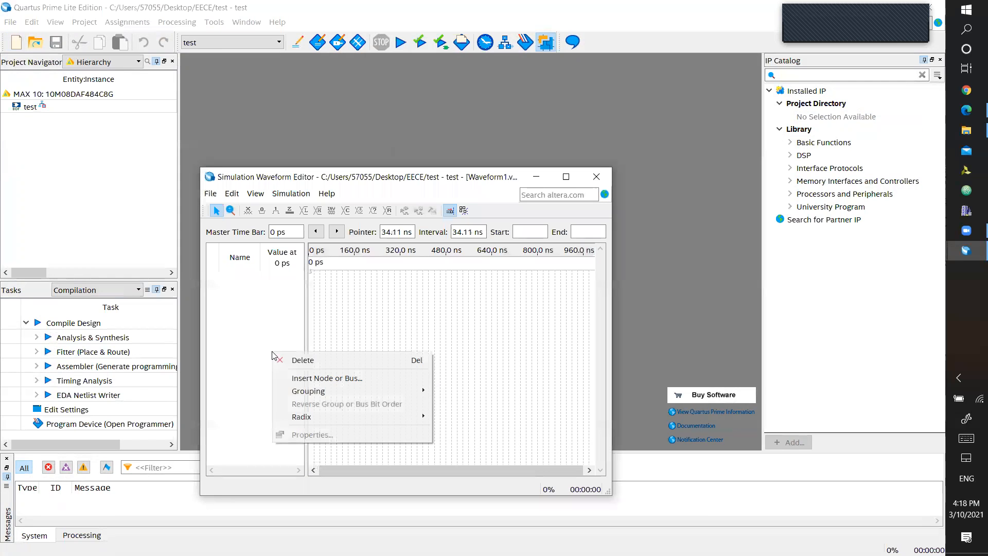
pyautogui.click(318, 379)
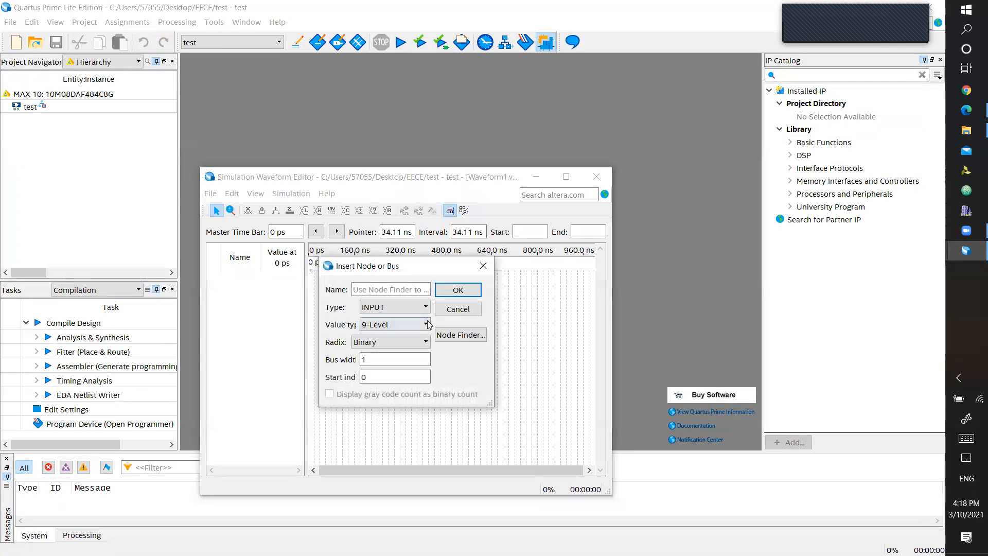
pyautogui.click(460, 335)
pyautogui.click(464, 280)
pyautogui.click(406, 347)
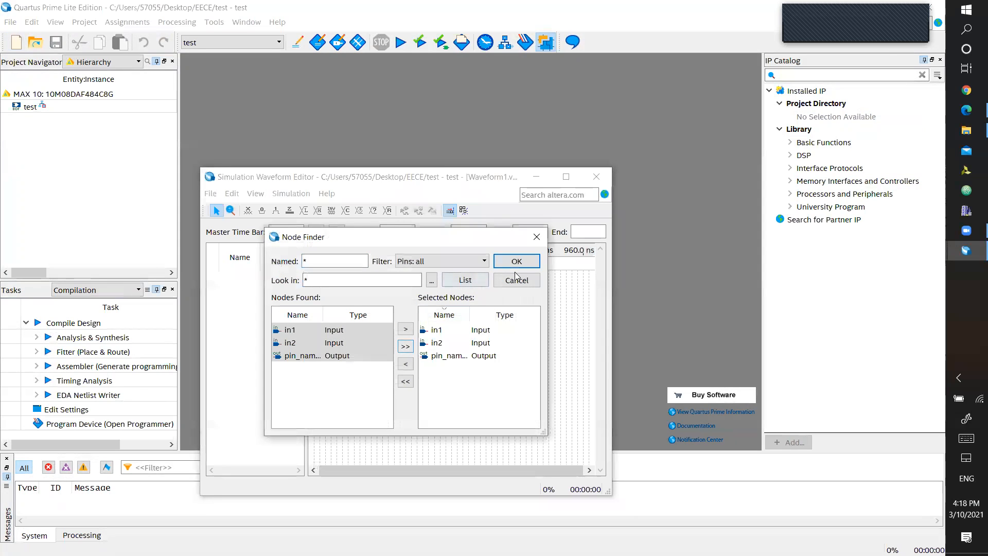
pyautogui.click(517, 261)
pyautogui.click(458, 290)
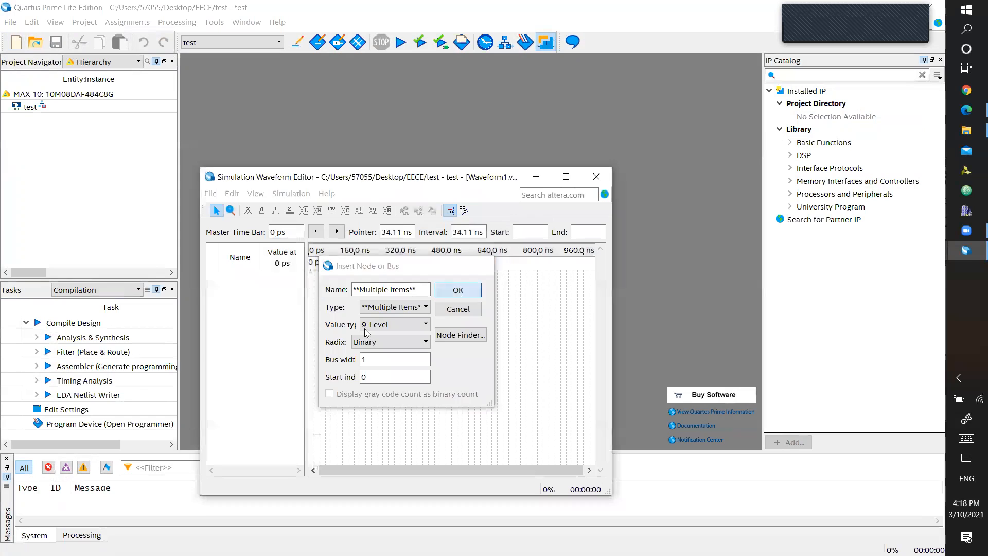
# Apply a binary count to in2 with start value 0 and transitions every 10.0 ns.
pyautogui.click(242, 293)
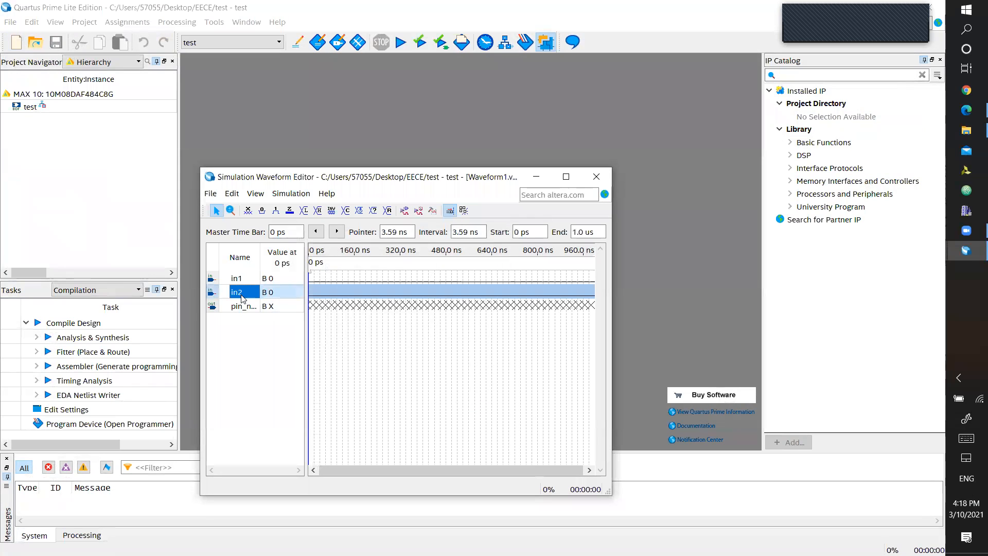
pyautogui.click(345, 211)
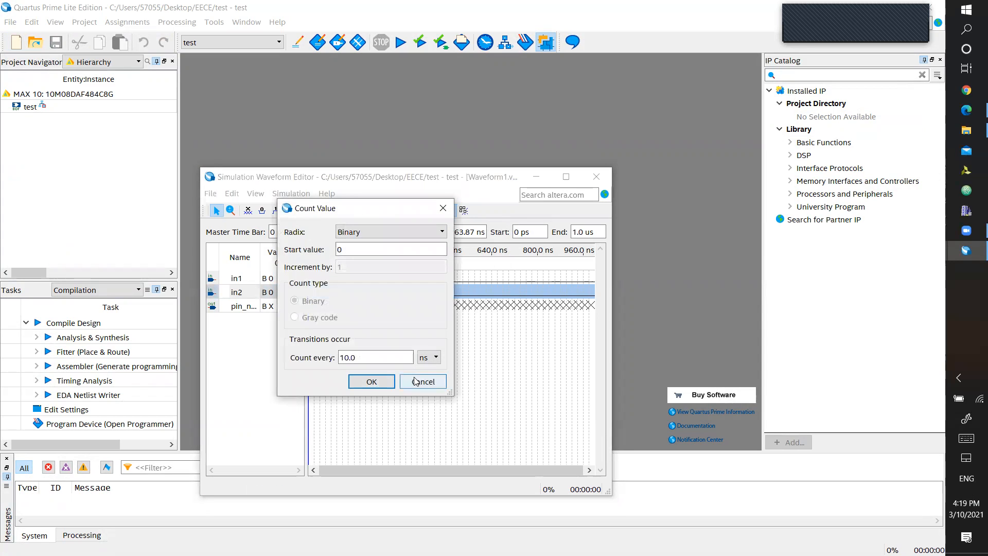
pyautogui.click(372, 382)
# Set the end time of the simulation waveform to 50 ns.
pyautogui.click(233, 194)
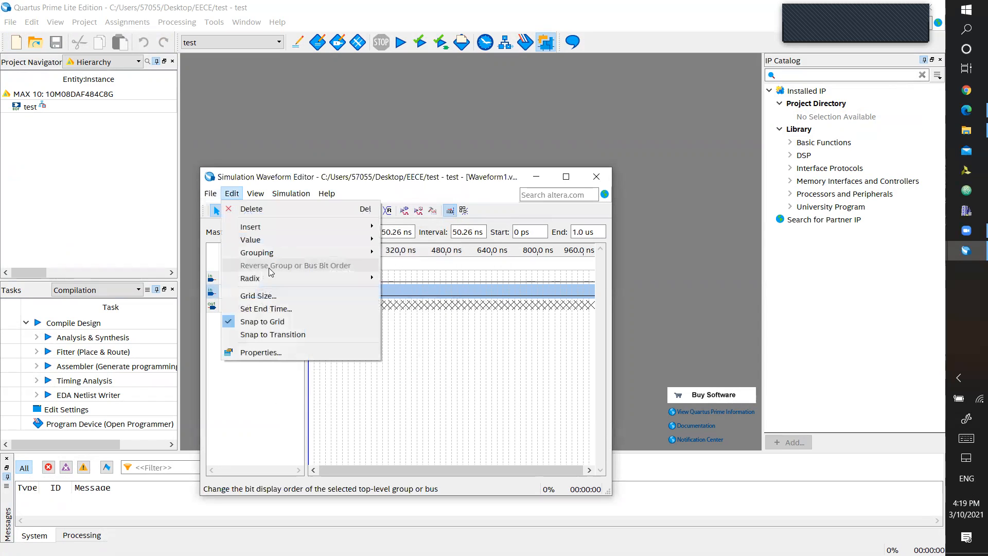
pyautogui.click(282, 311)
pyautogui.moveTo(409, 336); pyautogui.dragTo(381, 338)
pyautogui.write('50')
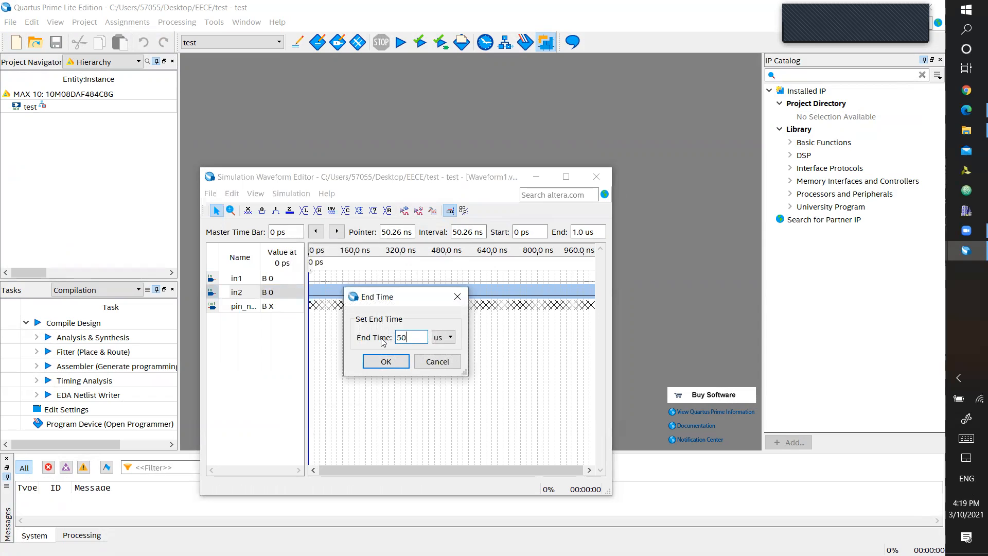
pyautogui.click(451, 337)
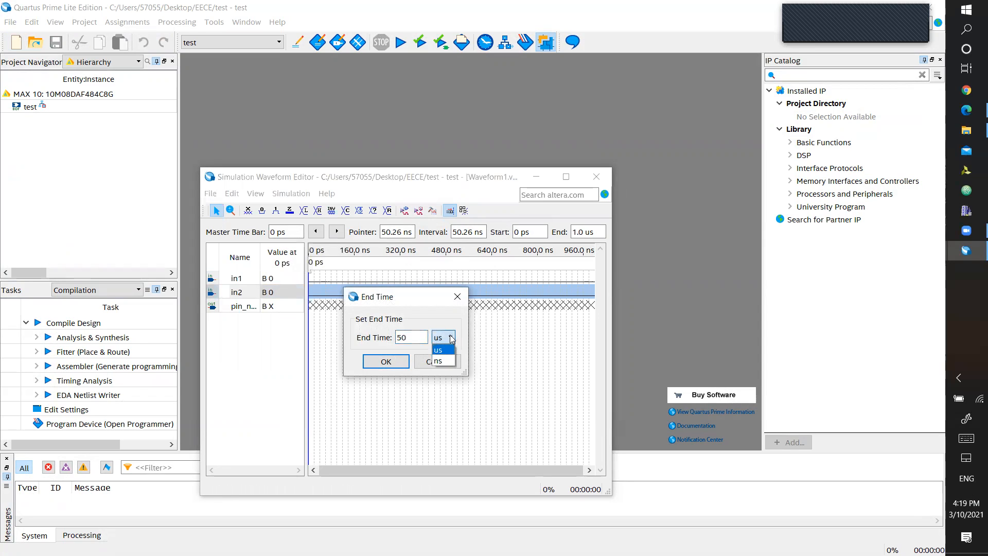
pyautogui.click(444, 359)
pyautogui.click(400, 362)
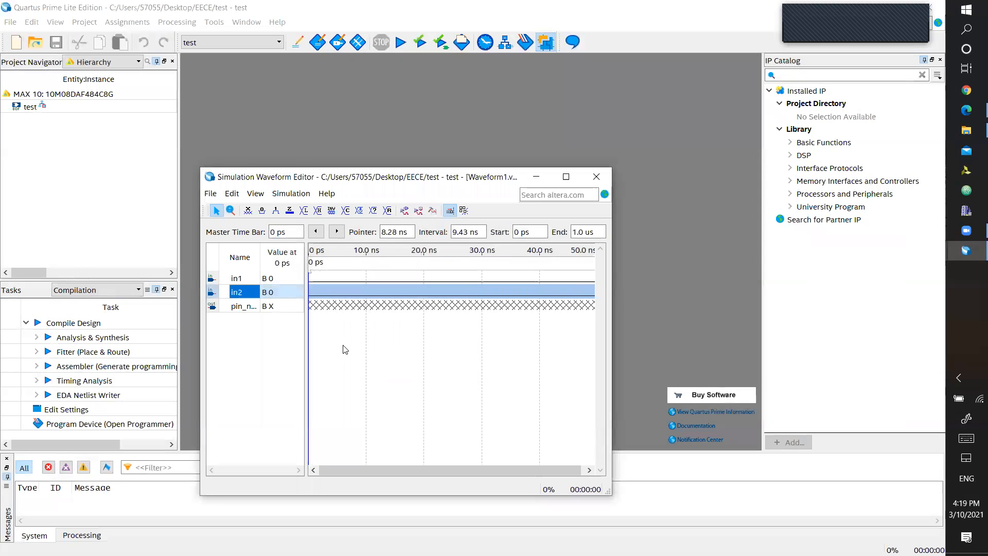
# Overwrite in2 with a binary count starting at 0 and changing every 20 ns.
pyautogui.click(238, 281)
pyautogui.click(236, 296)
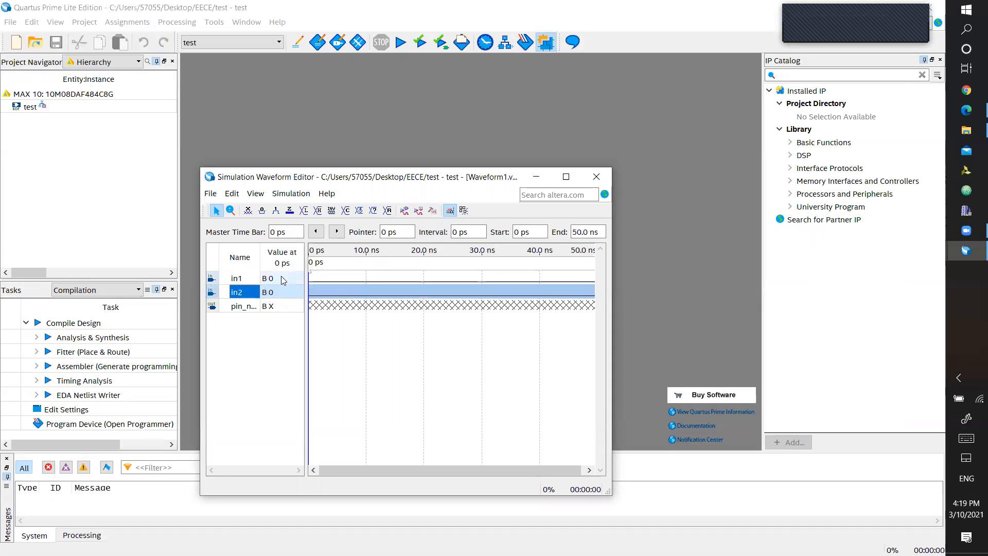
pyautogui.click(345, 210)
pyautogui.click(372, 356)
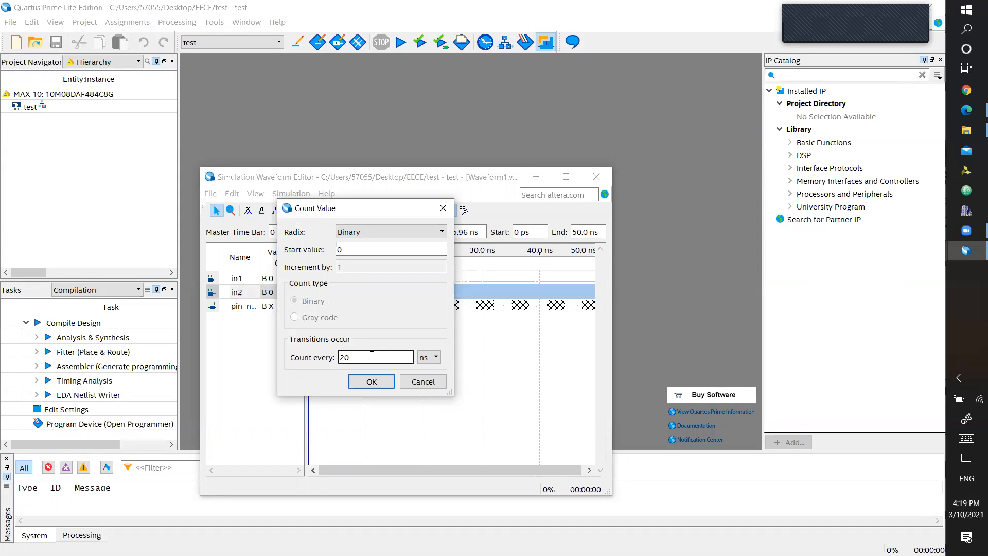
pyautogui.click(371, 382)
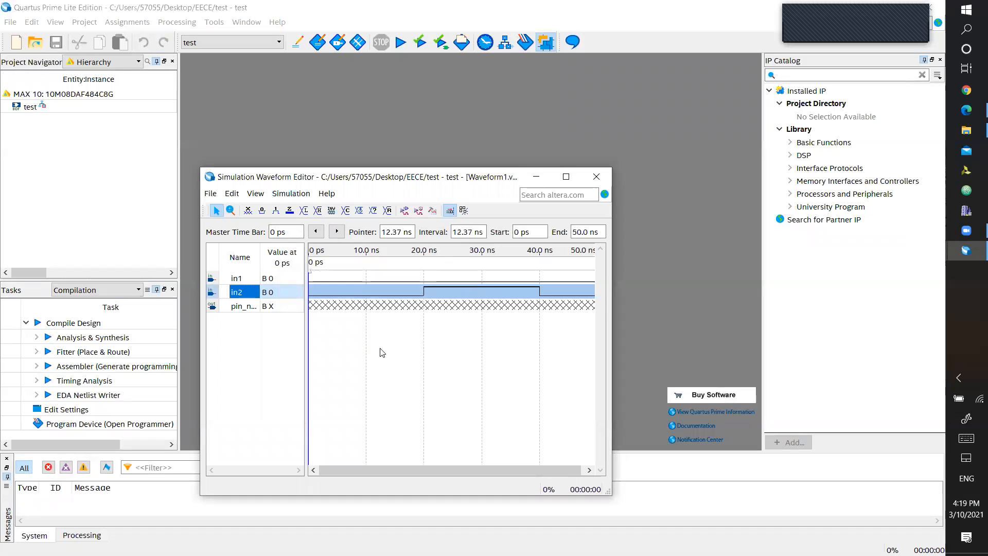
pyautogui.click(377, 289)
pyautogui.click(236, 278)
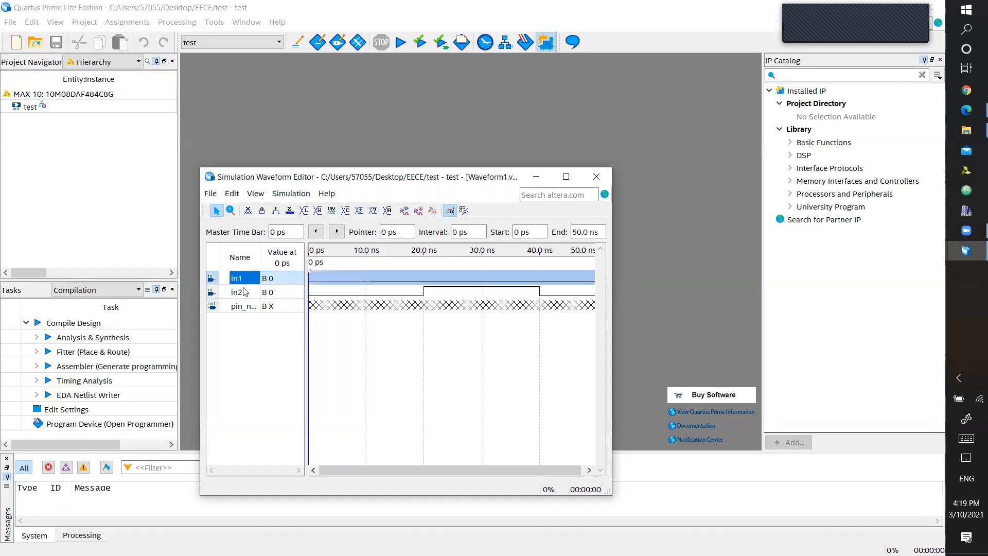
pyautogui.click(245, 292)
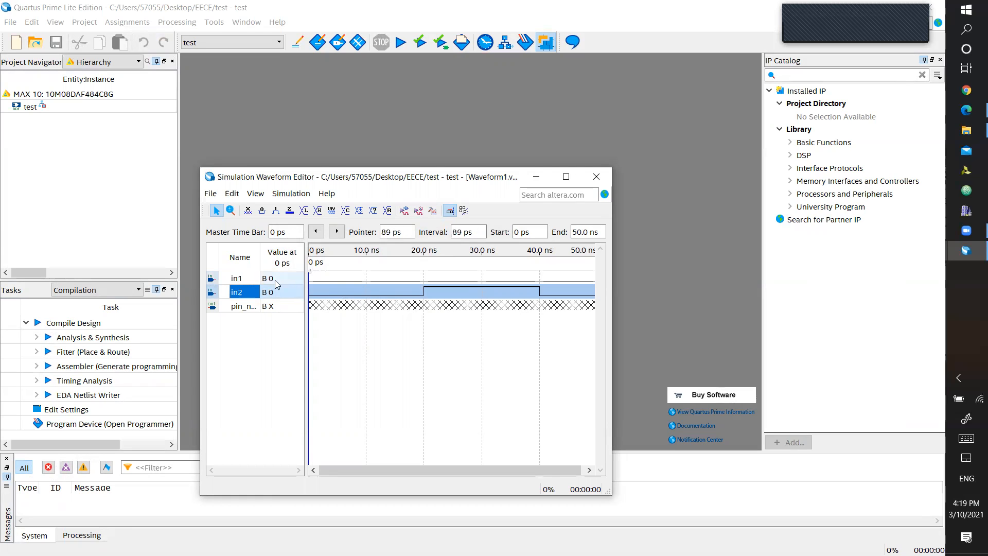
# Overwrite in1 with a binary count starting at 0 and changing every 10 ns.
pyautogui.click(234, 278)
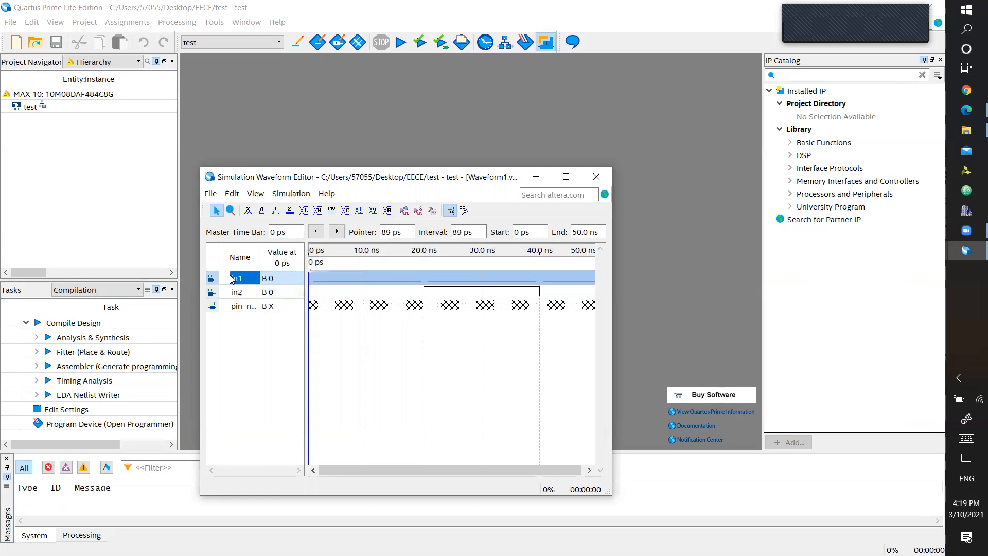
pyautogui.click(345, 211)
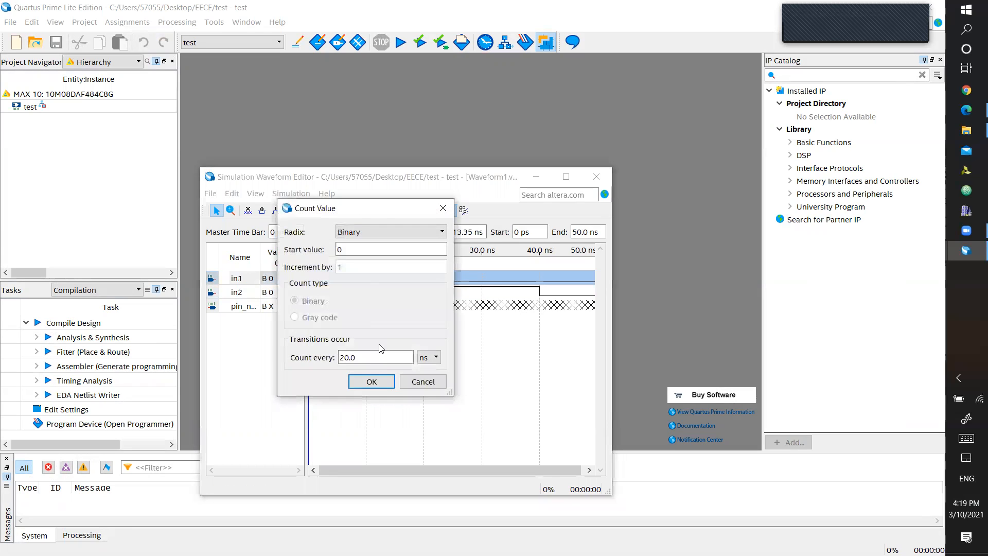
pyautogui.doubleClick(347, 359)
pyautogui.write('10')
pyautogui.click(361, 383)
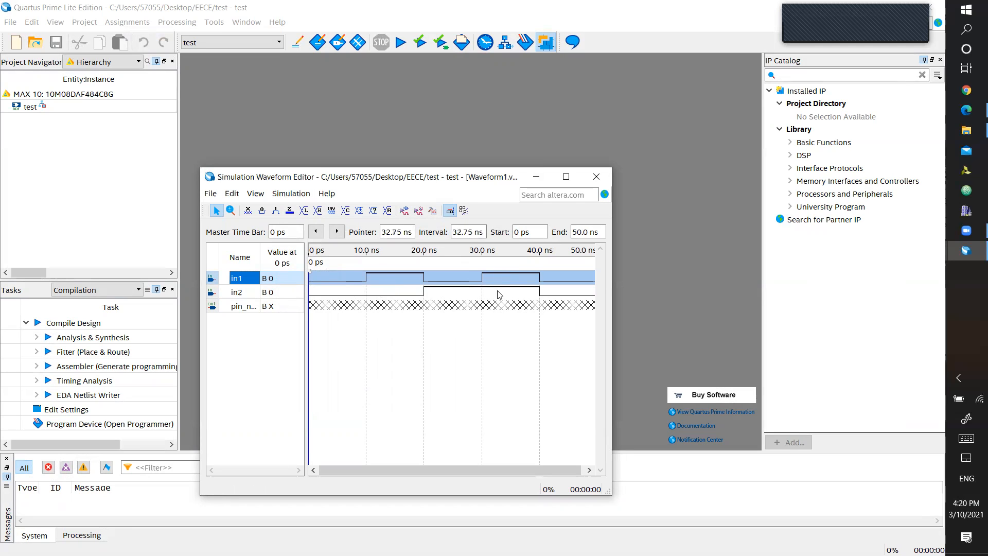
# Run the functional simulation, saving the waveform as Waveform1.vwf in the EECE folder, and bring the main Quartus Prime window forward.
pyautogui.click(405, 212)
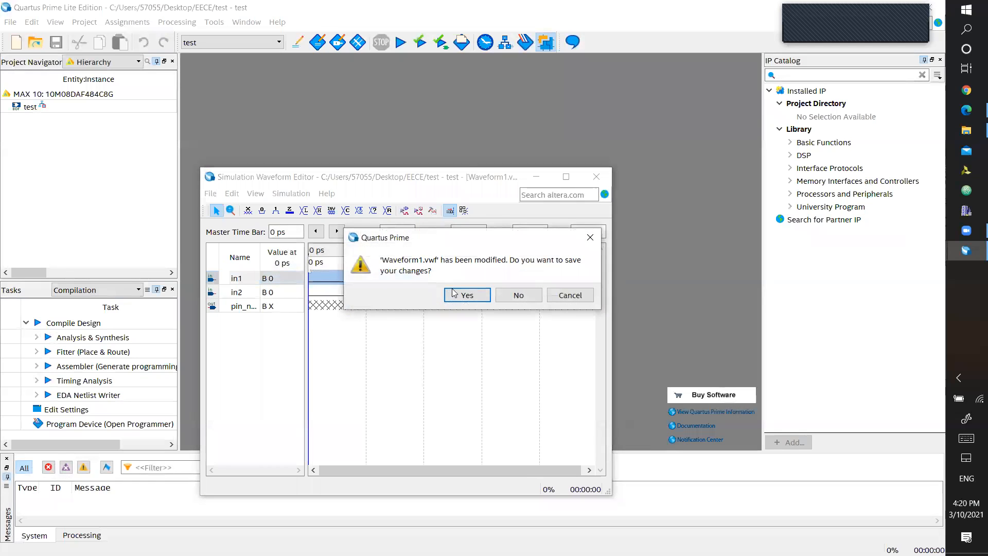
pyautogui.click(453, 293)
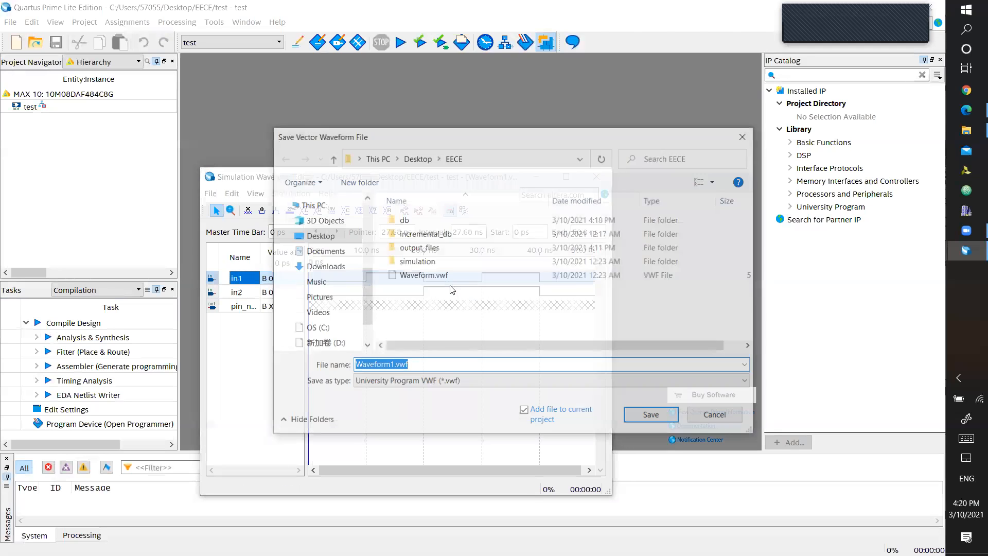
pyautogui.click(652, 416)
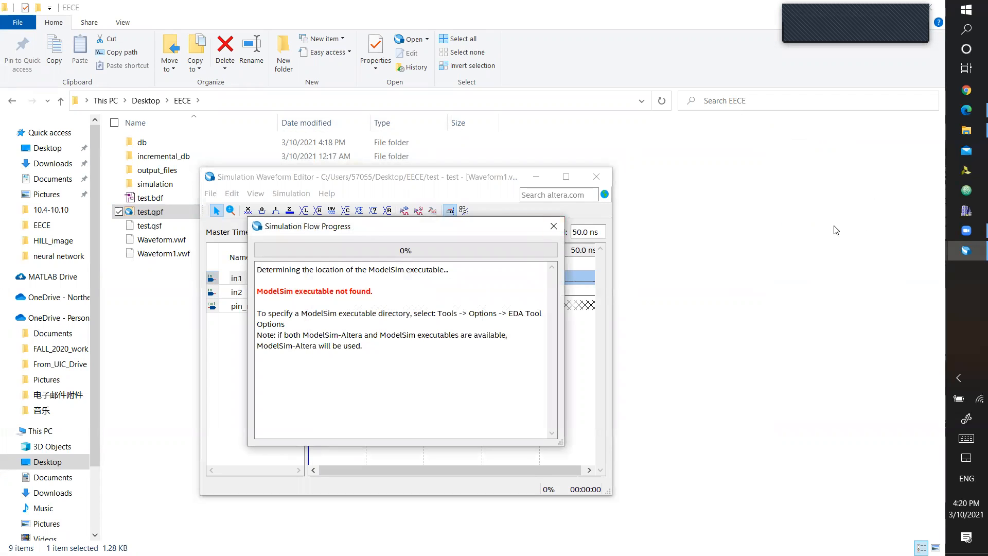
pyautogui.click(967, 250)
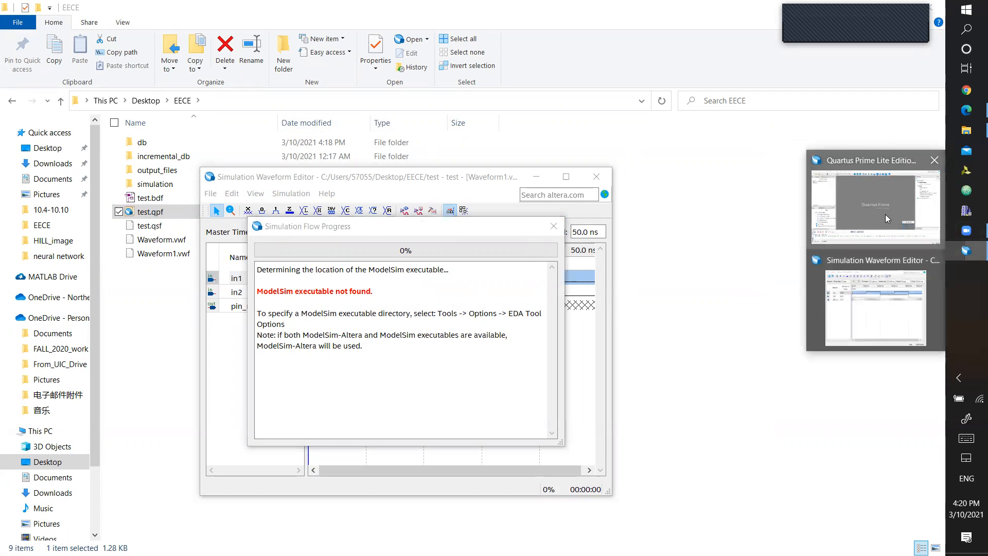
pyautogui.click(899, 219)
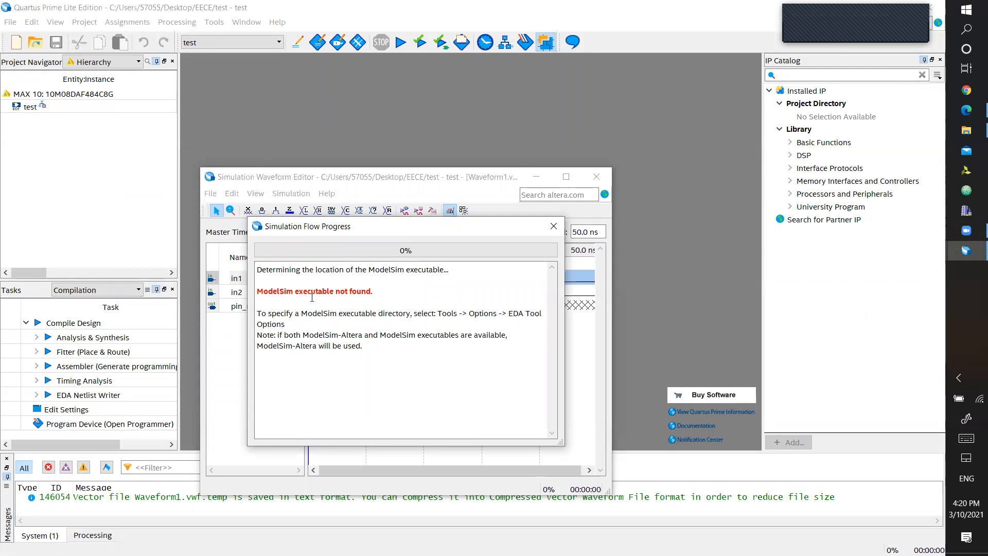
# Close the Simulation Flow Progress window and the Simulation Waveform Editor.
pyautogui.click(554, 229)
pyautogui.click(552, 226)
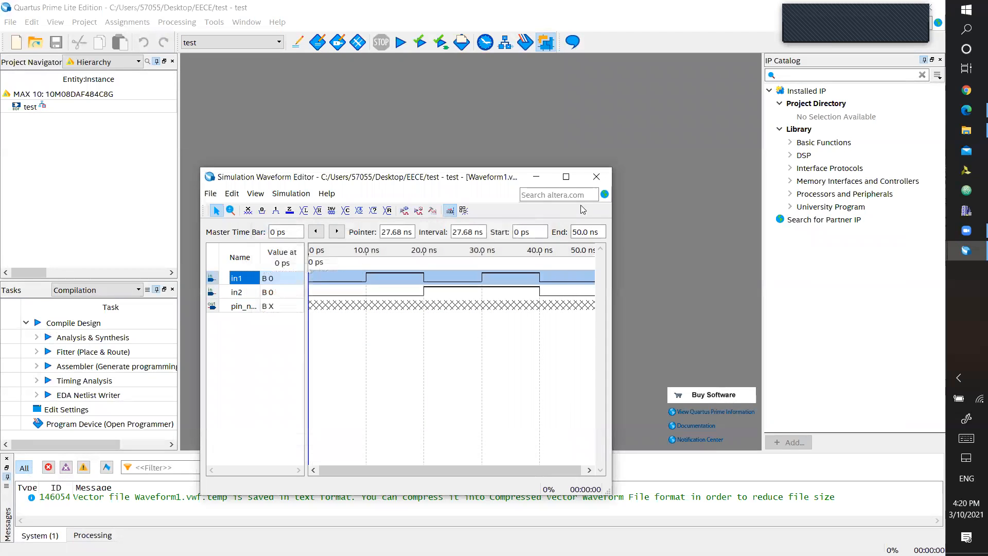
pyautogui.click(598, 178)
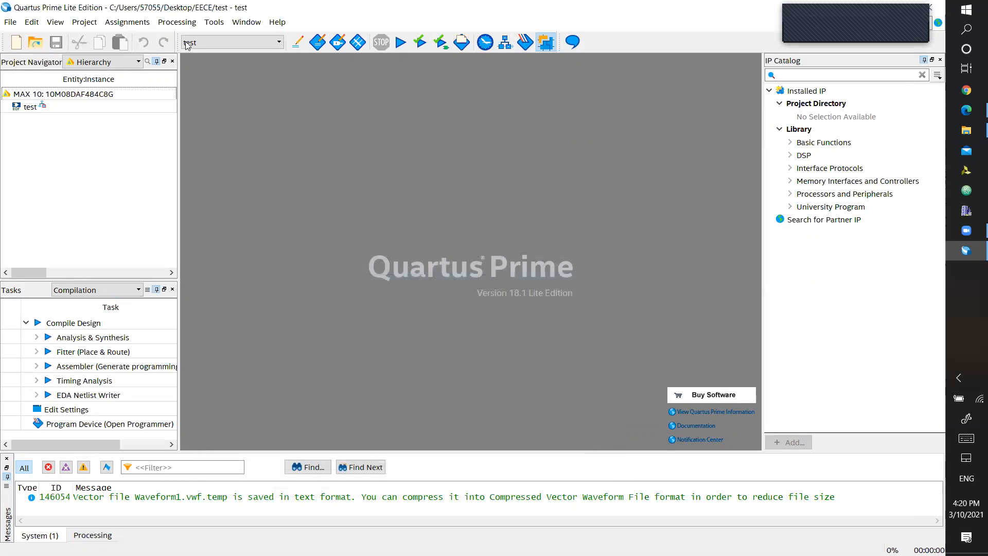
# Open the EDA Tool Options in the program options and activate the ModelSim-Altera directory entry.
pyautogui.click(215, 23)
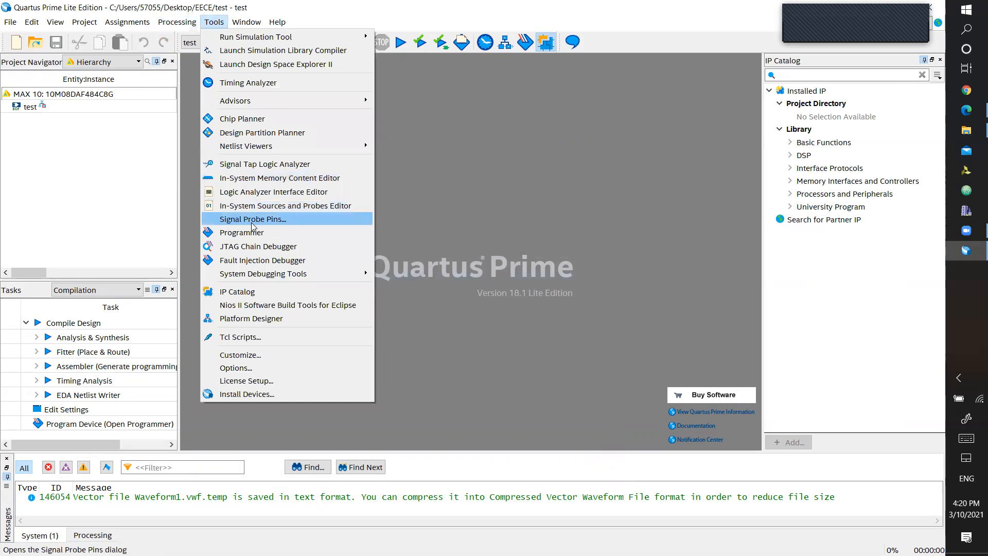
pyautogui.click(263, 367)
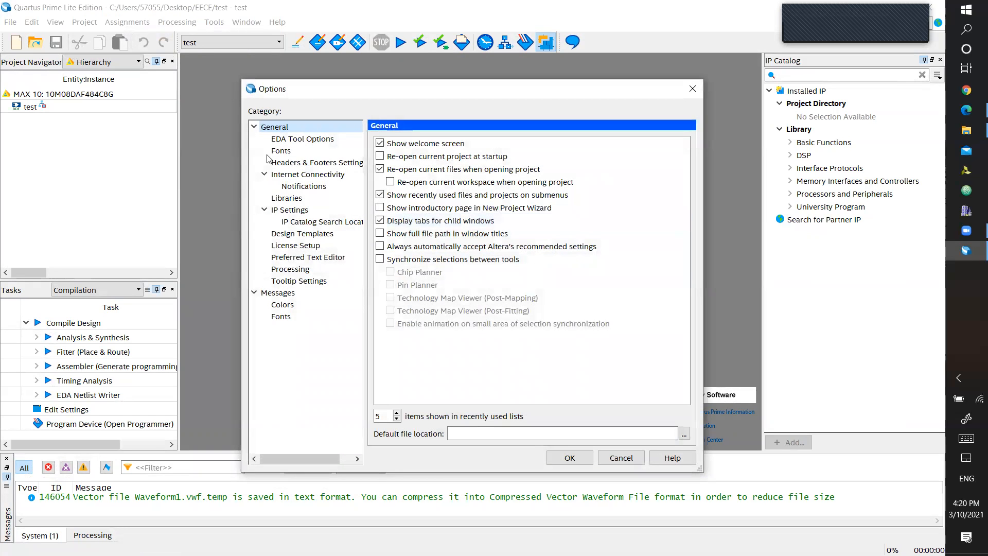
pyautogui.click(316, 140)
pyautogui.click(464, 295)
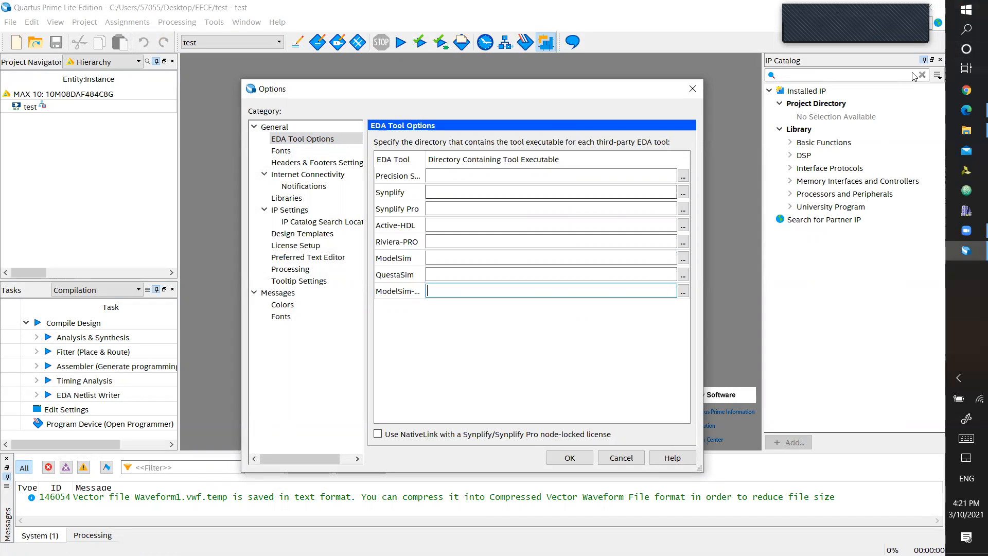
# Search Windows for ModelSim and open the file location of ModelSim - Intel FPGA Starter Edition 10.5b.
pyautogui.click(966, 29)
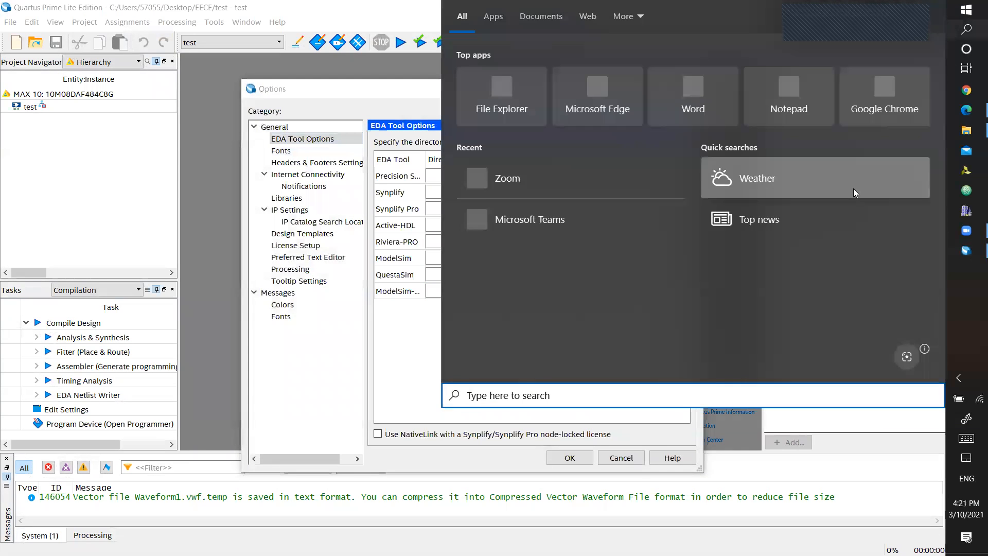
pyautogui.write('models')
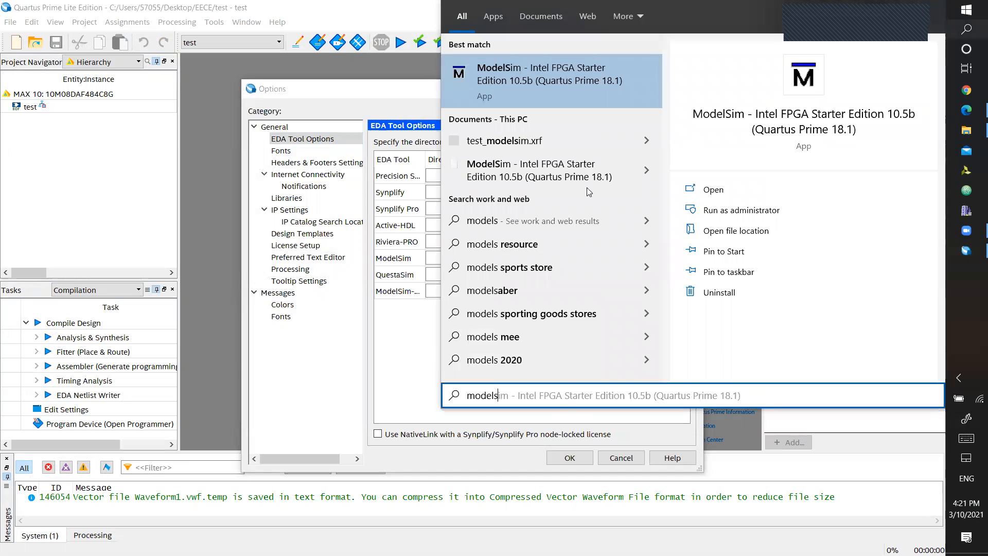
pyautogui.rightClick(568, 82)
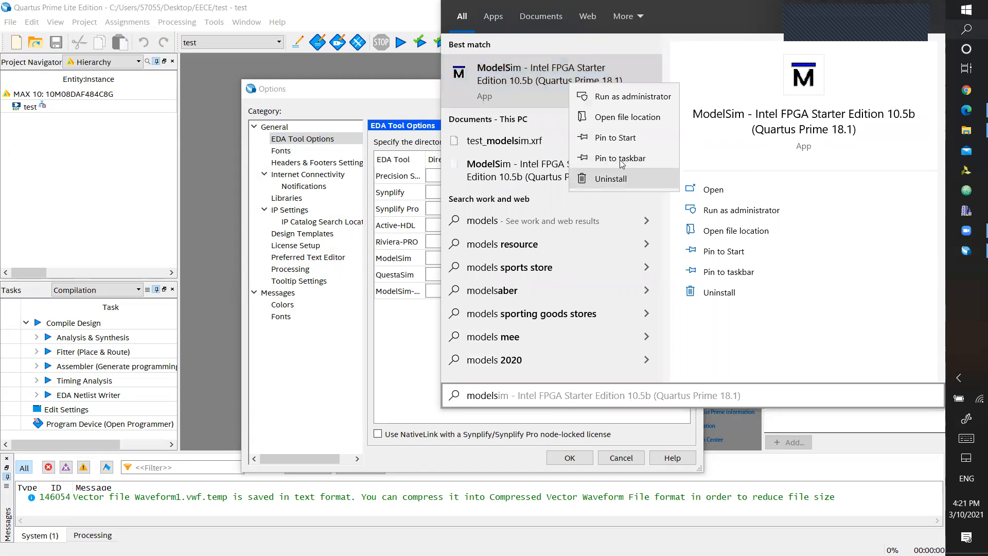
pyautogui.click(625, 118)
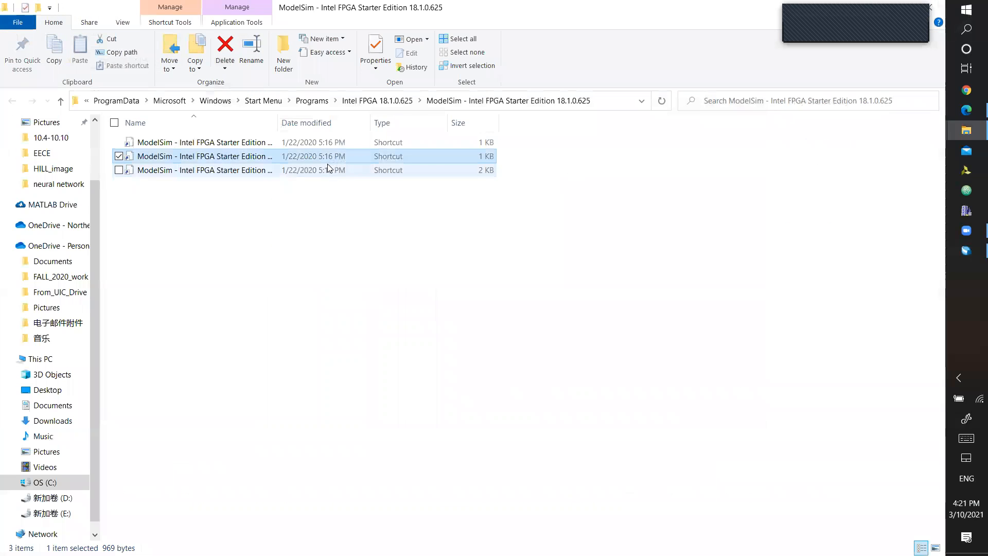
# Show the properties of the second ModelSim - Intel FPGA Starter Edition shortcut in the folder.
pyautogui.click(247, 168)
pyautogui.click(246, 160)
pyautogui.doubleClick(246, 161)
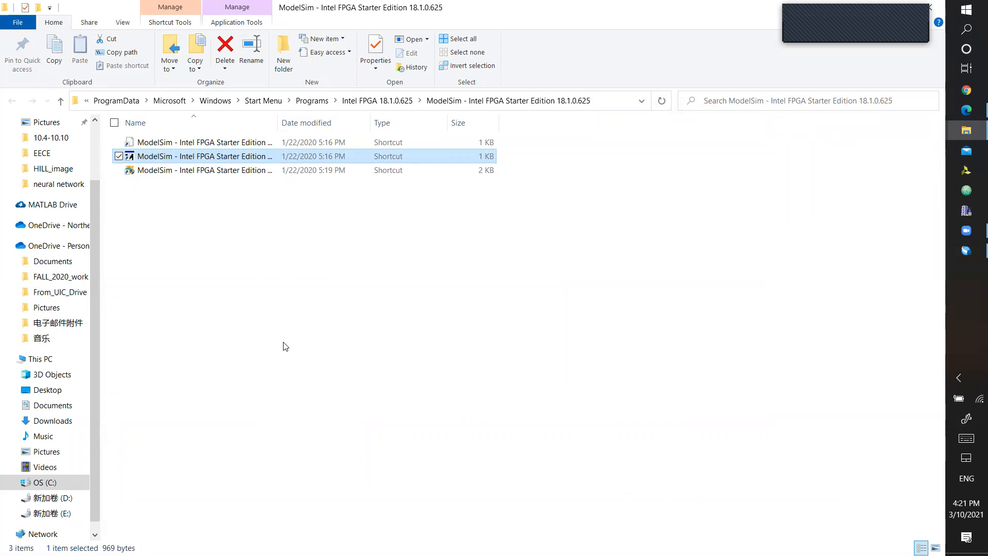
pyautogui.rightClick(246, 159)
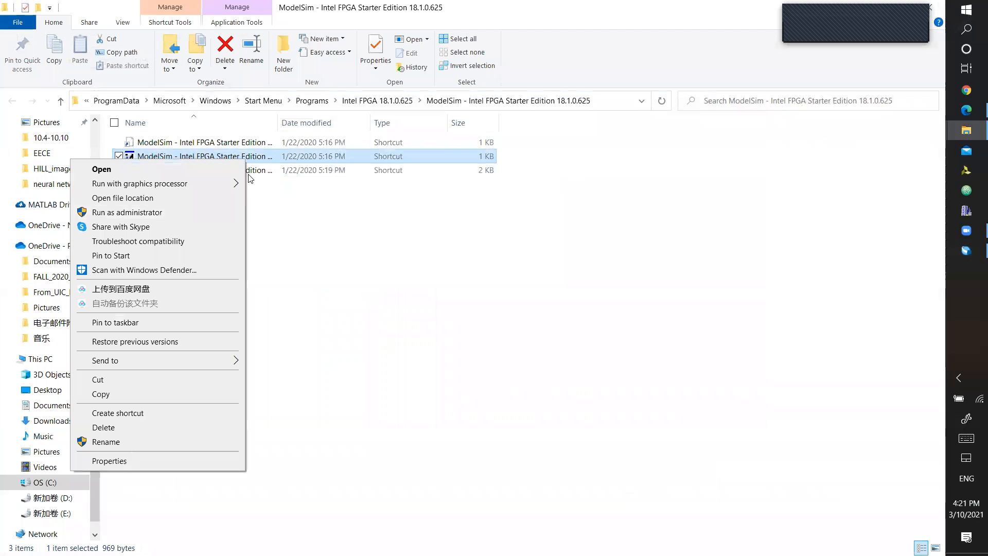
pyautogui.click(153, 460)
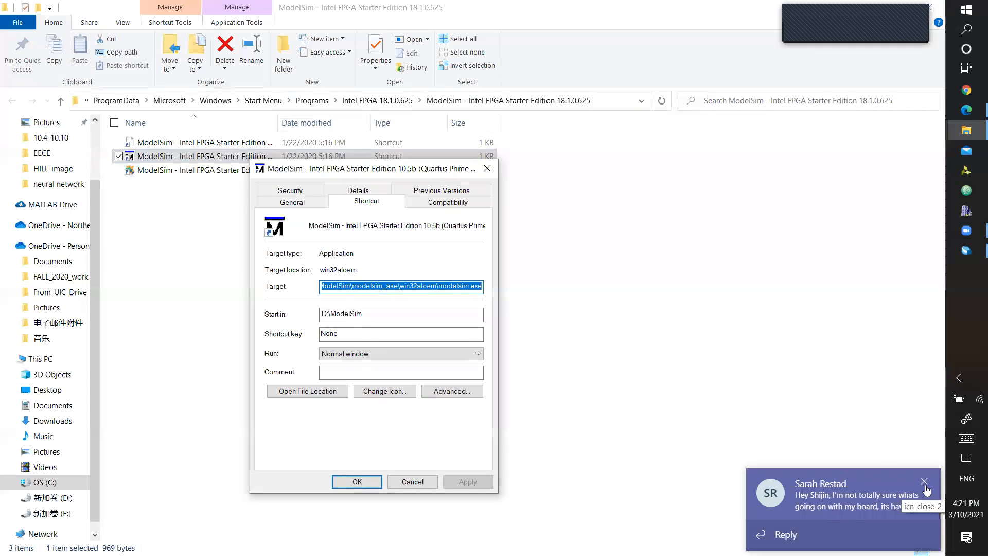
# Dismiss the chat notification and copy the folder part of the shortcut's target, D:\ModelSim\modelsim_ase\win32aloem\, without the executable name.
pyautogui.click(924, 484)
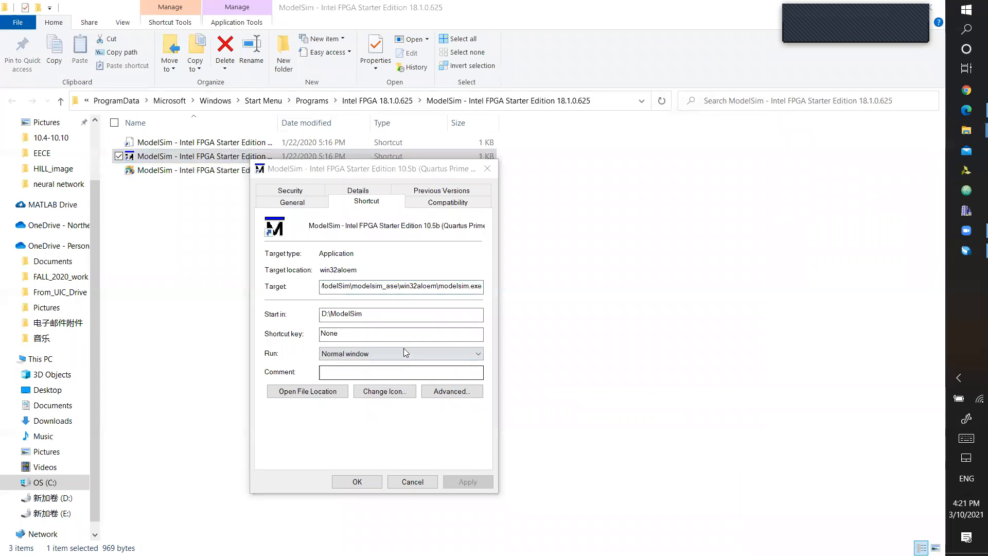
pyautogui.click(439, 286)
pyautogui.moveTo(439, 286); pyautogui.dragTo(302, 302)
pyautogui.hotkey('ctrl', 'c')
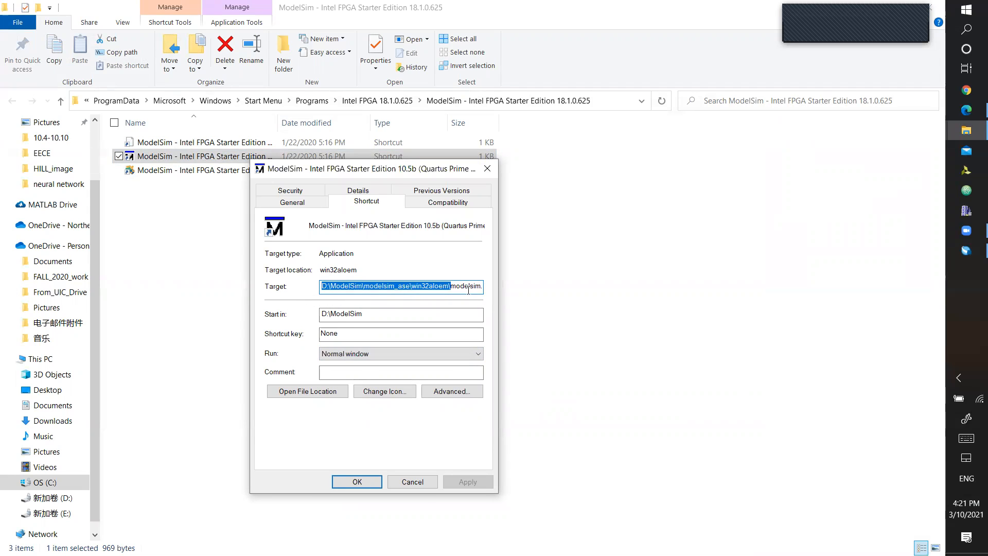
# Back in Quartus Prime, set the ModelSim-Altera directory to D:\ModelSim\modelsim_ase\win32aloem\ and apply the options.
pyautogui.click(966, 251)
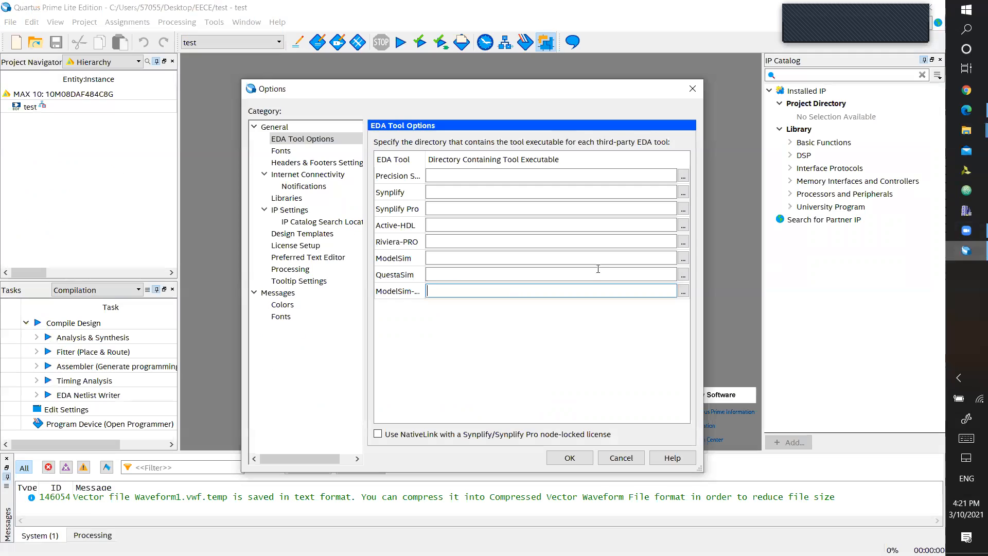
pyautogui.hotkey('ctrl', 'v')
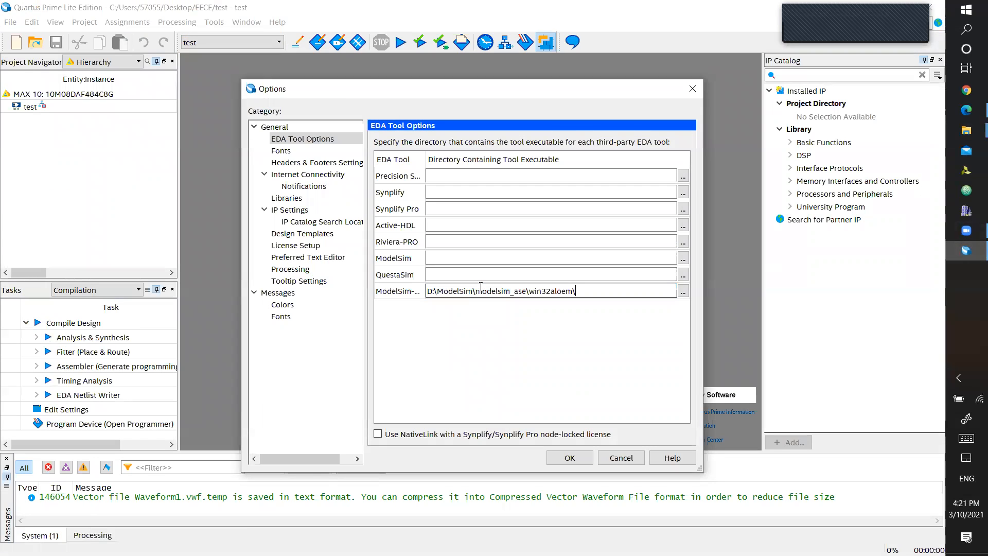
pyautogui.click(589, 459)
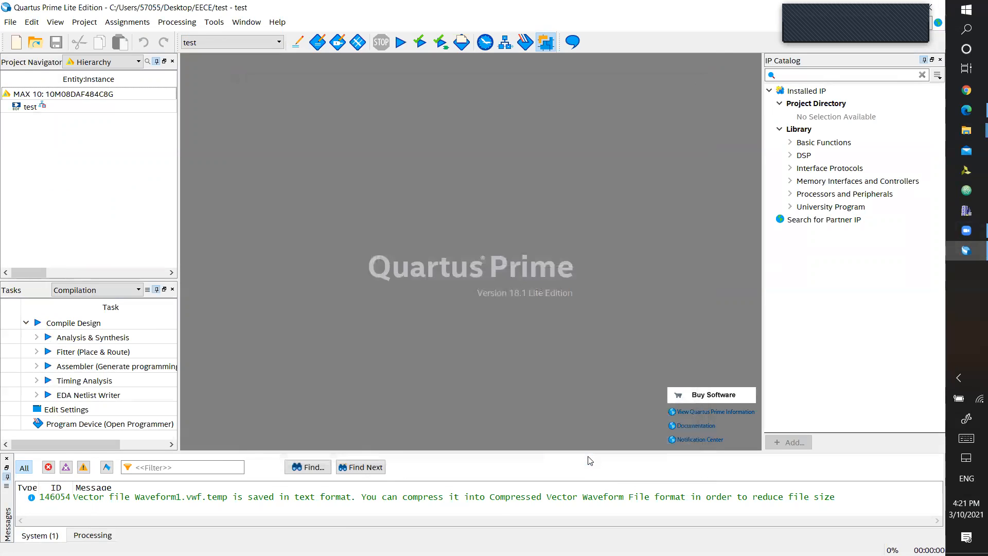
# Open Waveform1.vwf from the EECE folder with the file type filter set to All Files.
pyautogui.click(35, 45)
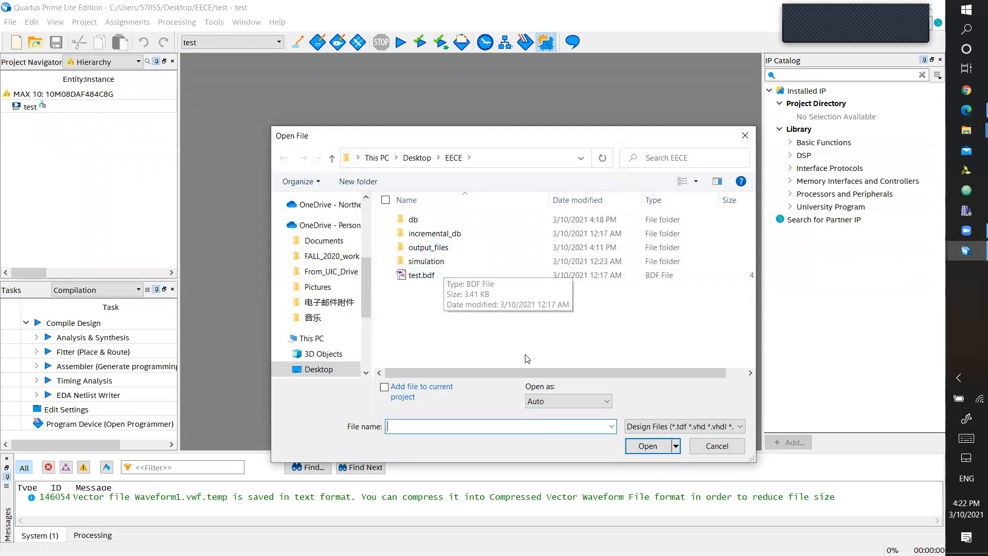
pyautogui.click(663, 426)
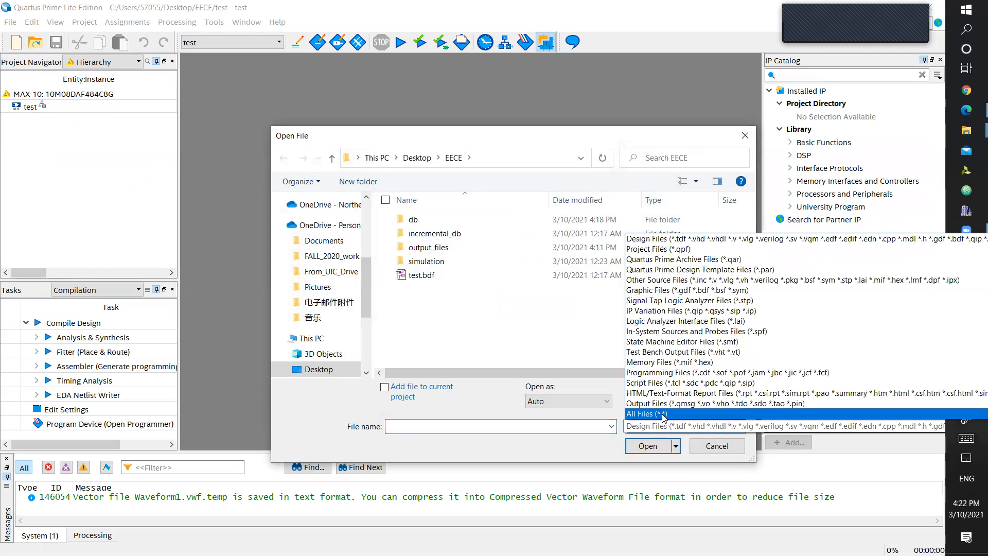
pyautogui.click(664, 412)
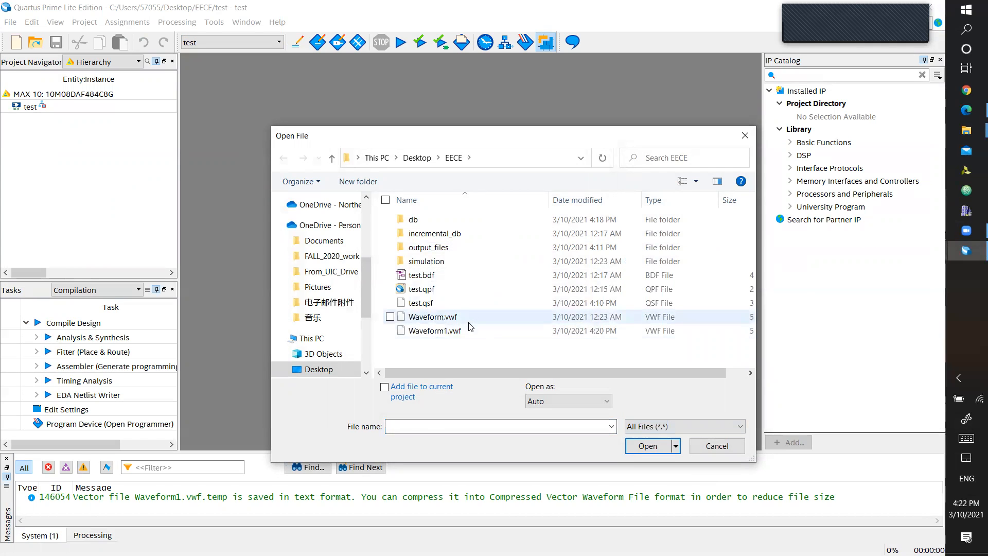
pyautogui.click(458, 330)
pyautogui.click(643, 446)
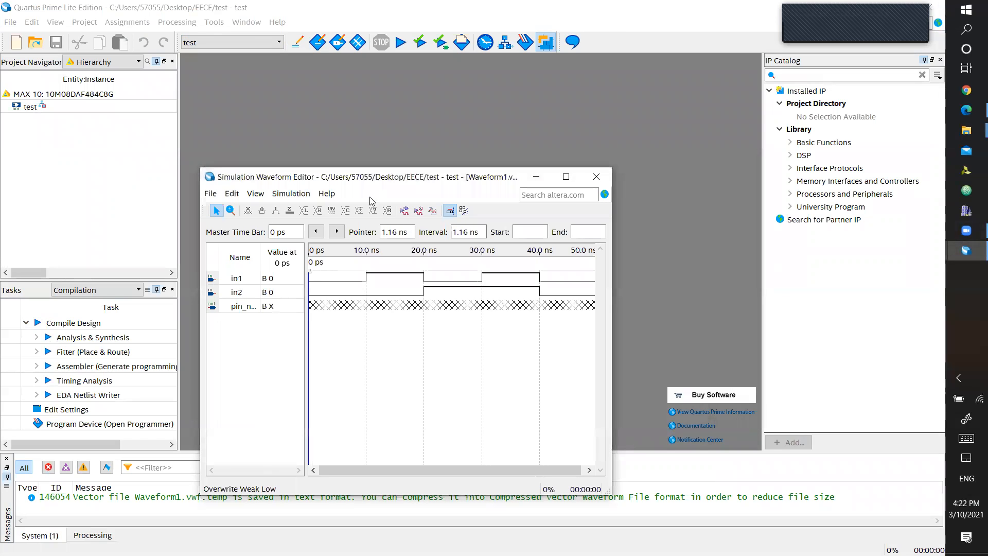
# Run the functional simulation of Waveform1.vwf and close the resulting waveform window.
pyautogui.click(405, 210)
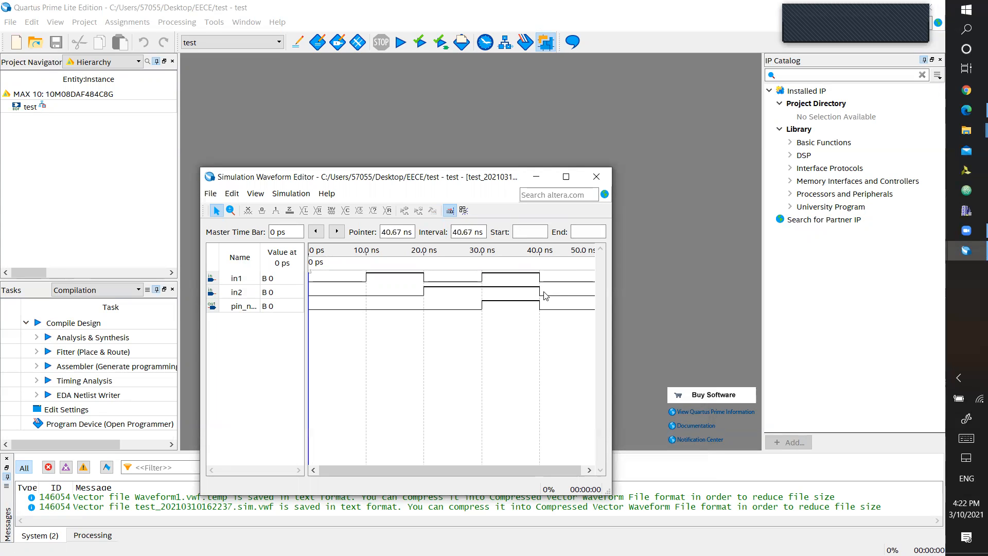
pyautogui.click(597, 178)
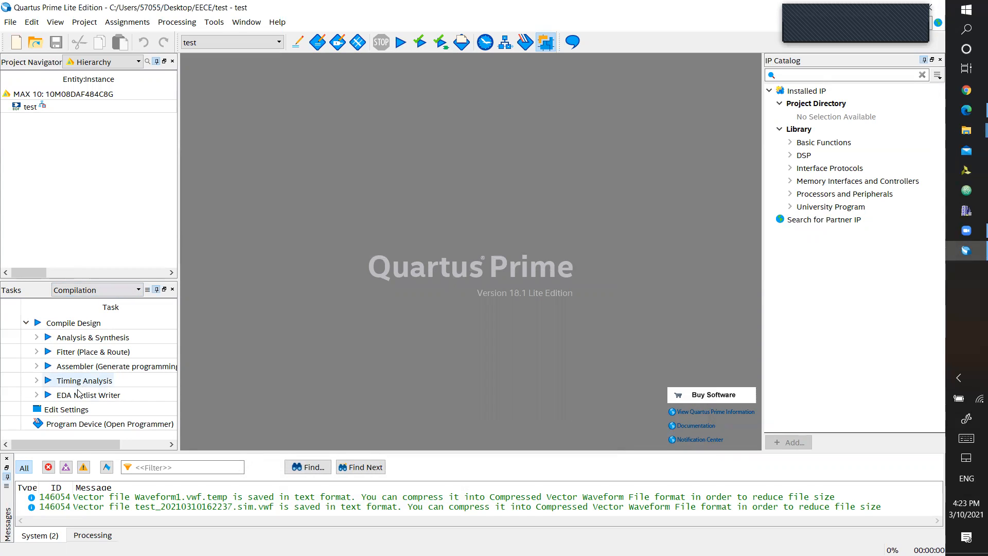
# Open the test schematic from the project hierarchy and start compiling the full design.
pyautogui.click(90, 109)
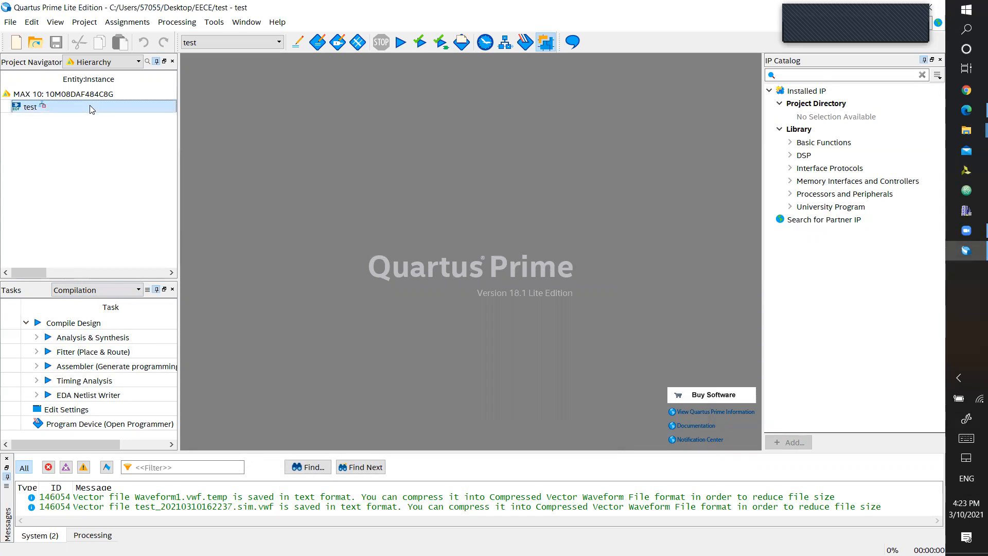
pyautogui.doubleClick(92, 109)
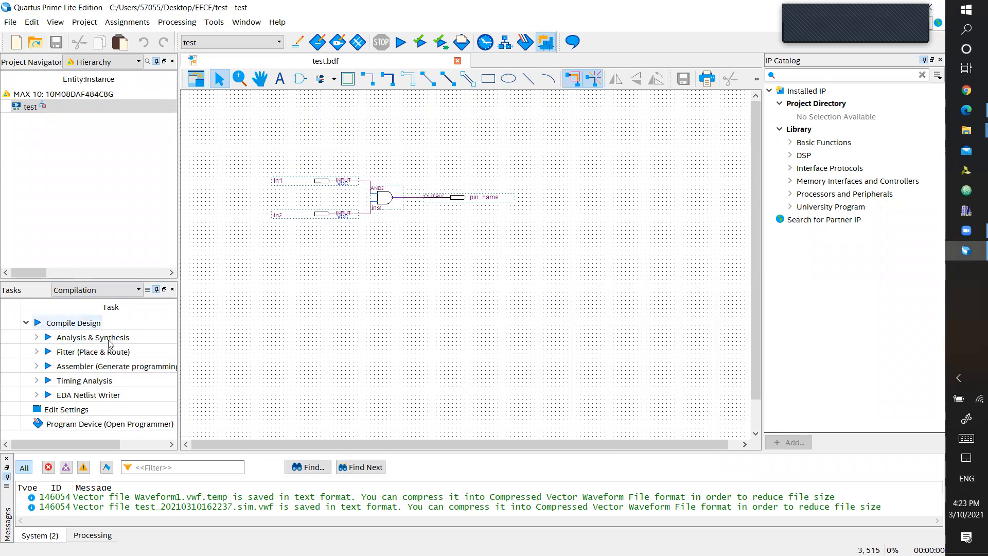
pyautogui.doubleClick(71, 325)
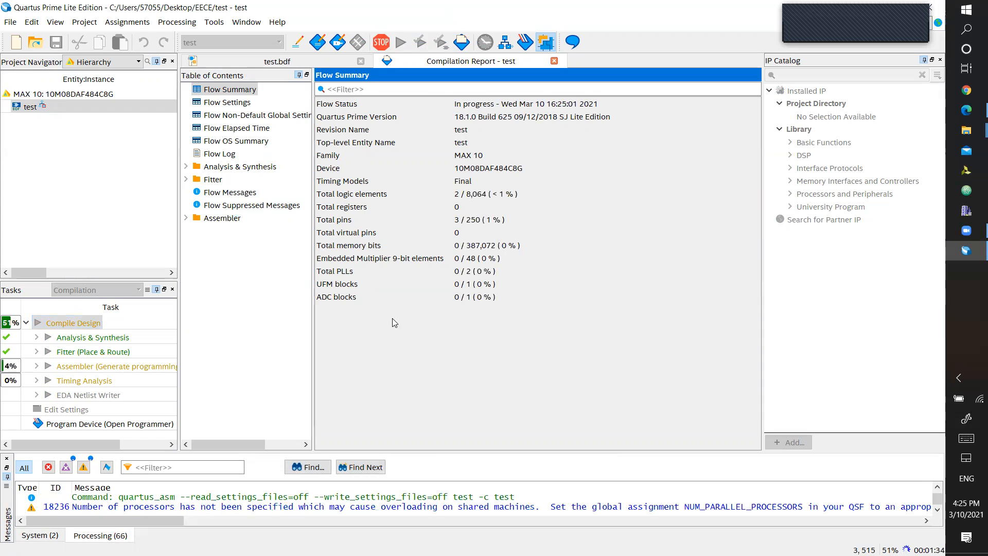
# Search Windows for "device na" and open Device Manager.
pyautogui.click(967, 29)
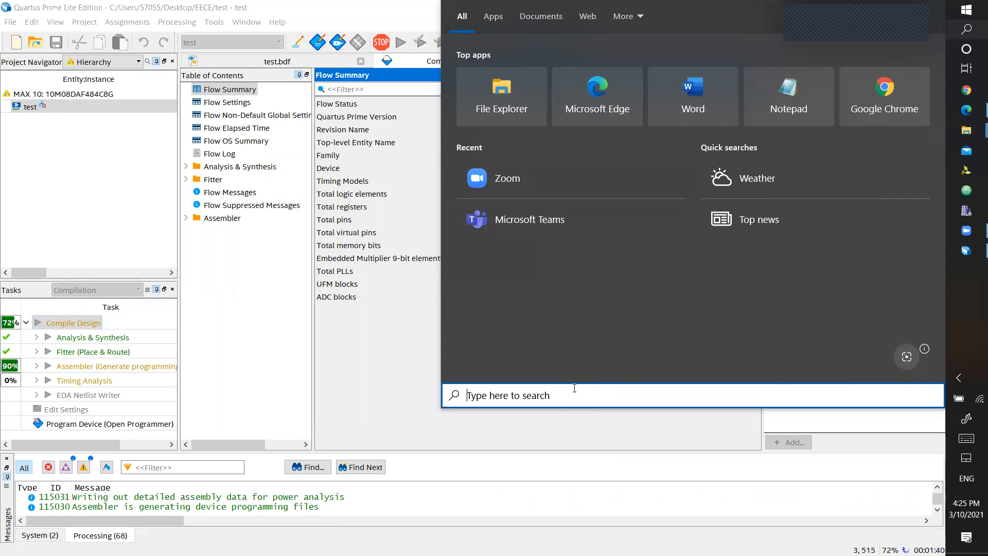
pyautogui.write('devi')
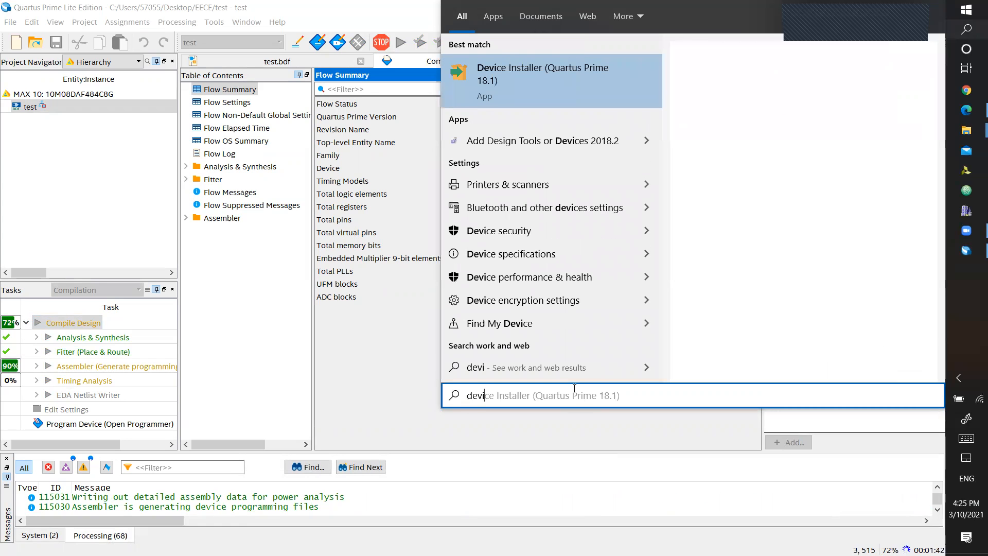
pyautogui.write('c')
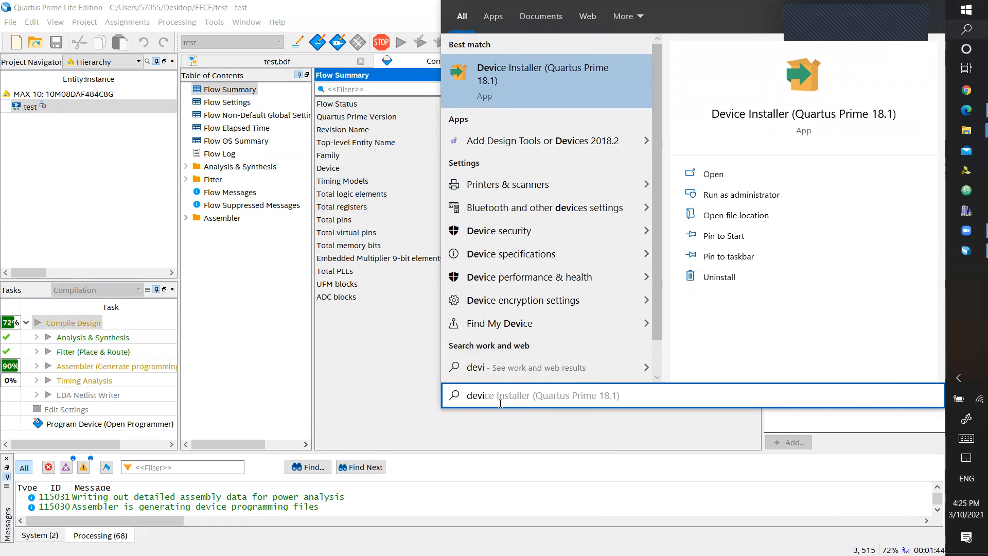
pyautogui.write('e na')
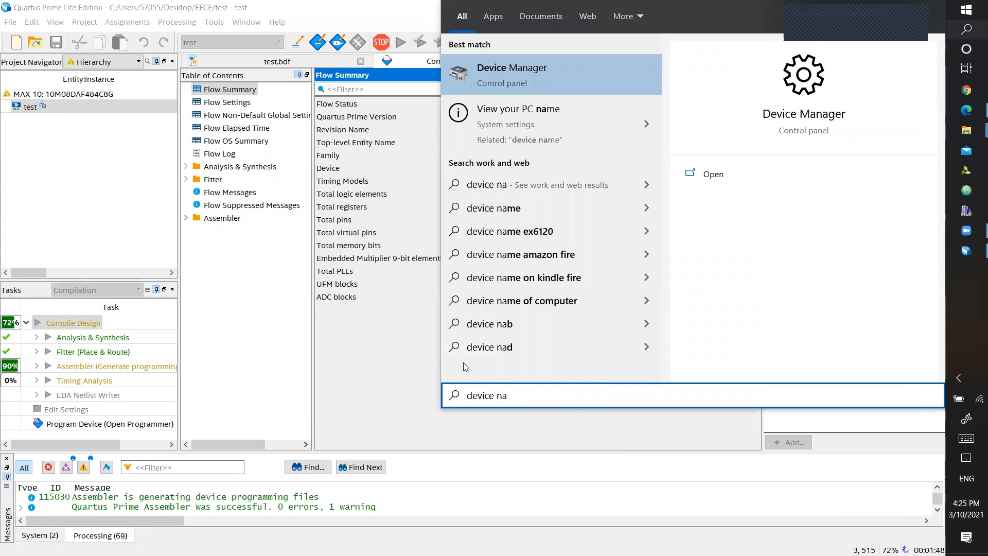
pyautogui.click(551, 74)
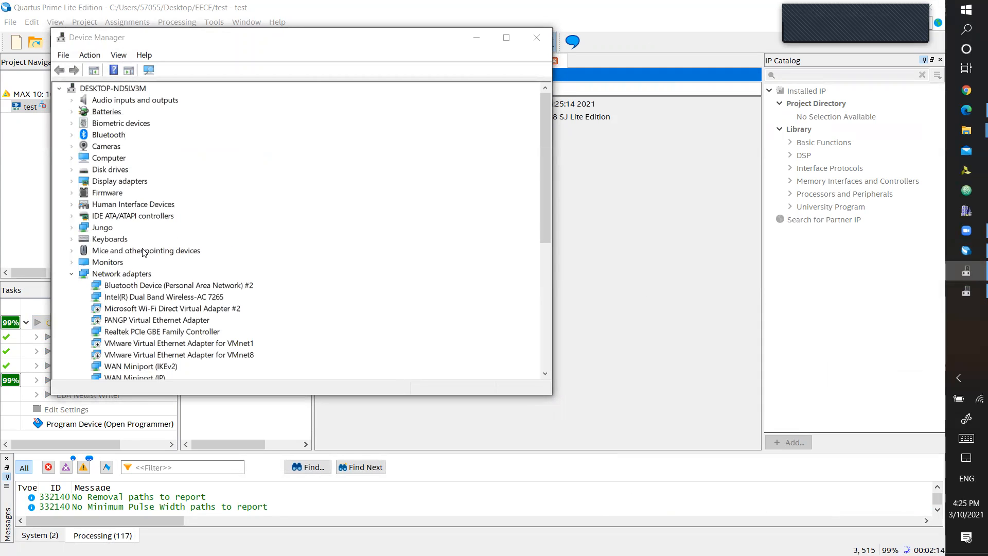
# Select the Unknown device under Other devices in Device Manager and close the extra Device Manager window.
pyautogui.scroll(-4, 145, 250)
pyautogui.scroll(-2, 143, 252)
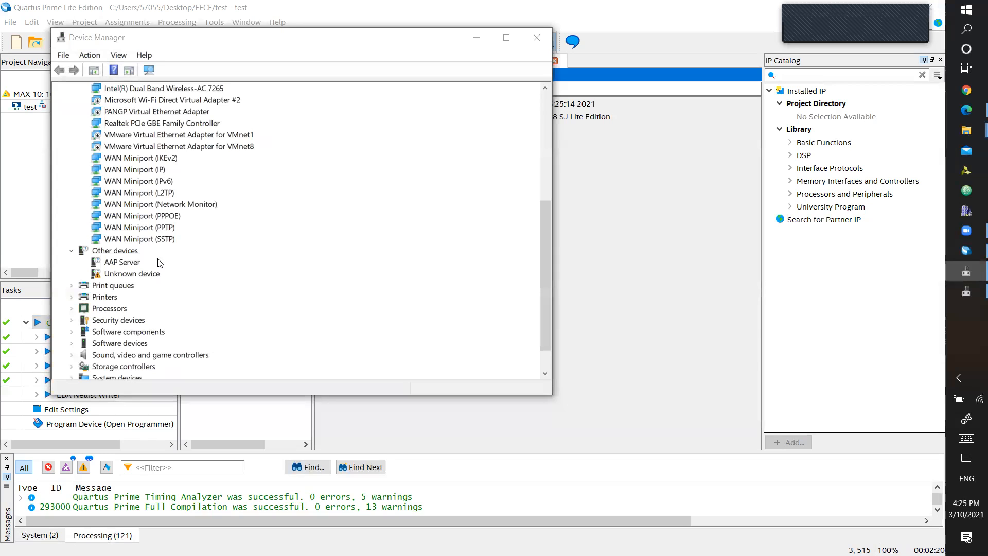
pyautogui.click(123, 278)
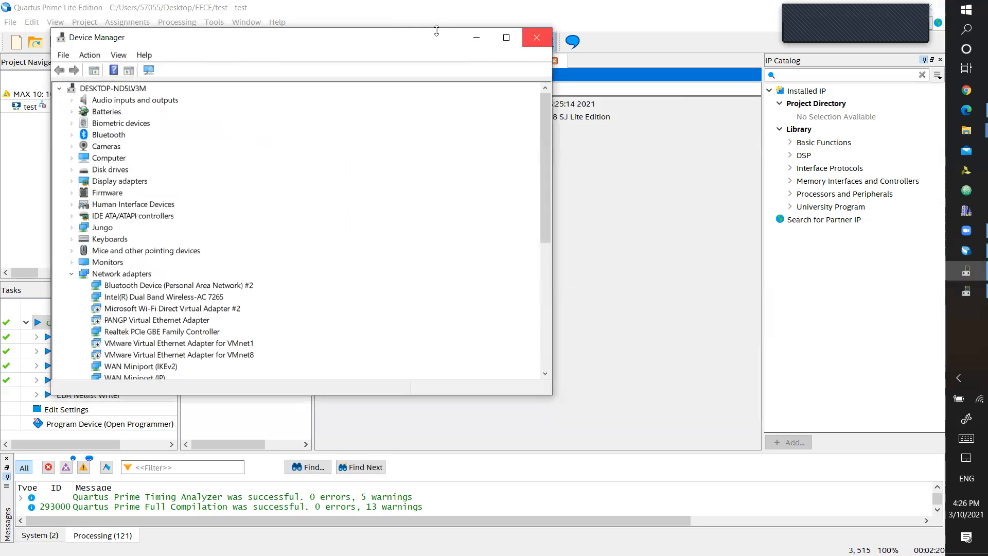
pyautogui.click(536, 38)
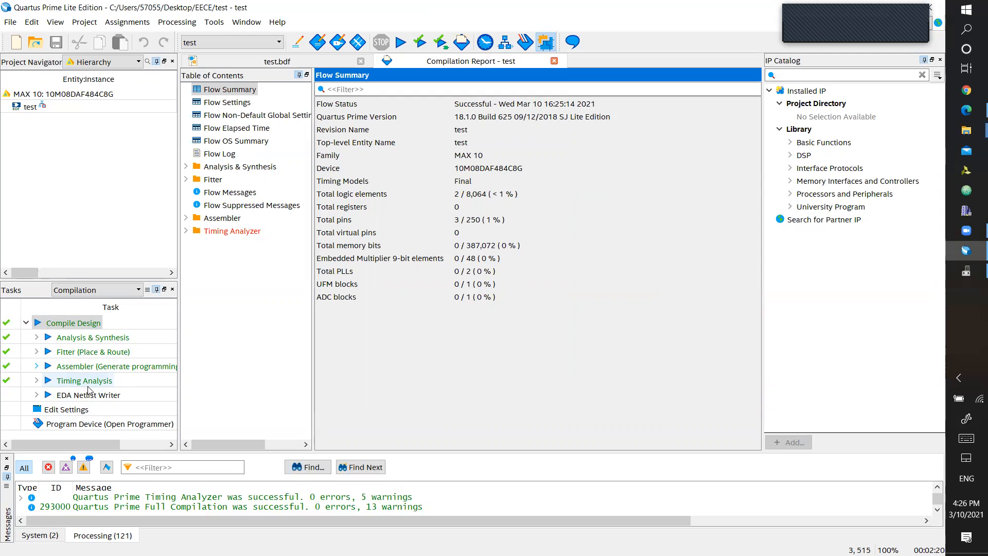
# In Quartus Prime, open Pin Planner maximized to examine the MAX 10 pin layout, and close it.
pyautogui.click(338, 44)
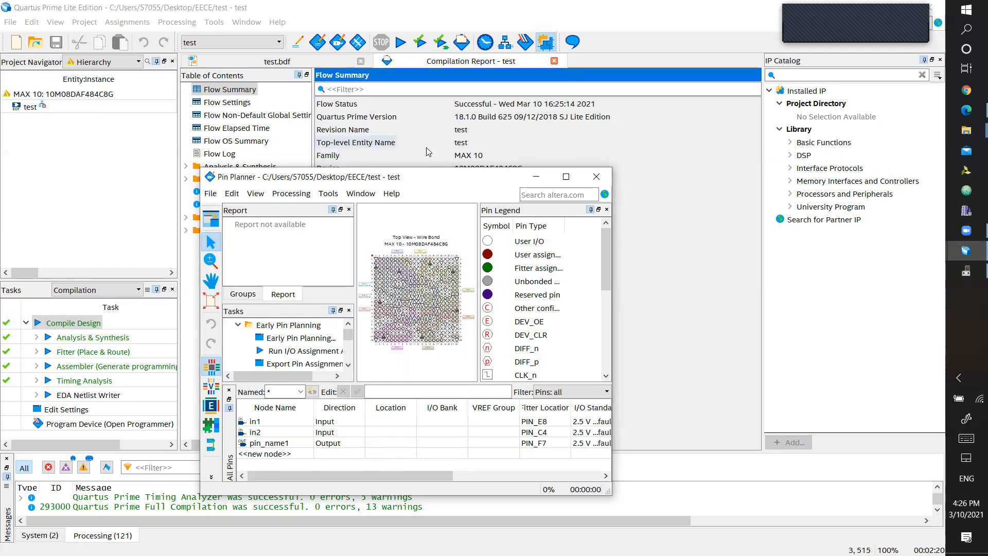
pyautogui.click(566, 176)
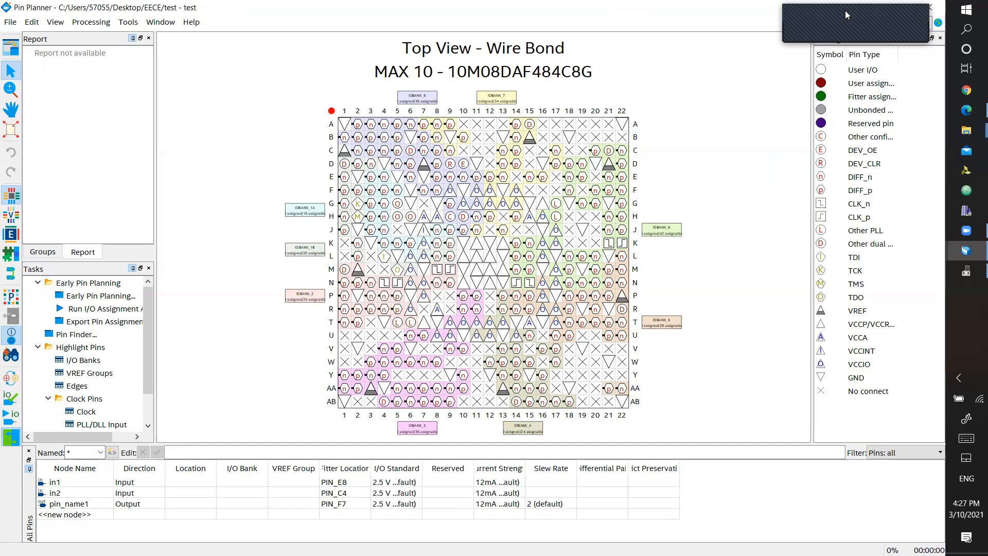
pyautogui.click(930, 11)
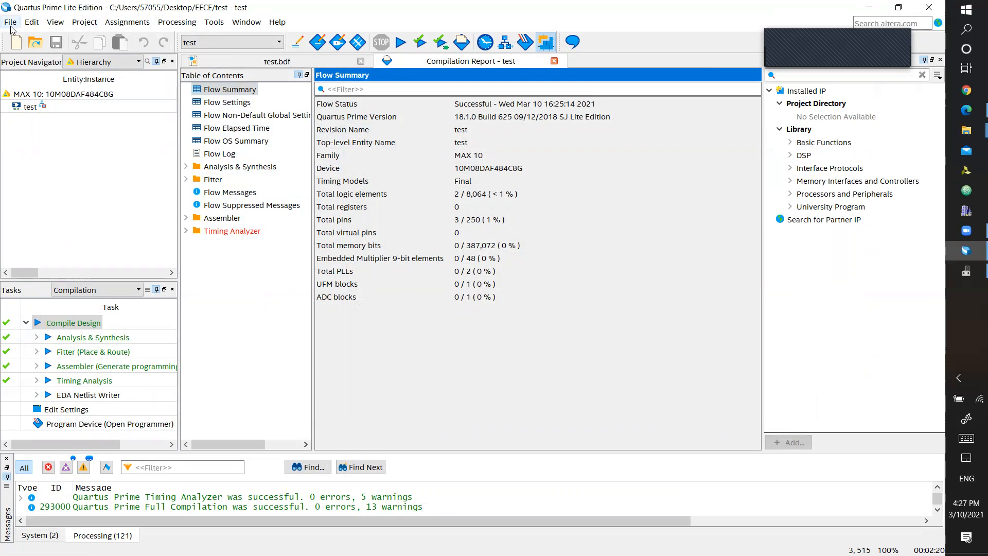
# Change the project's target board to the DE1-SoC Board in the Cyclone V family.
pyautogui.rightClick(58, 94)
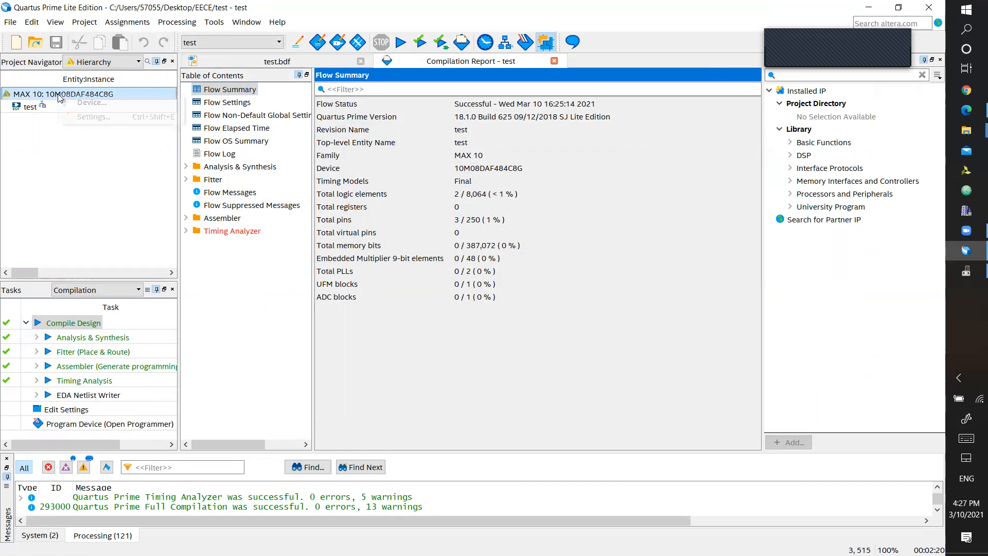
pyautogui.click(93, 103)
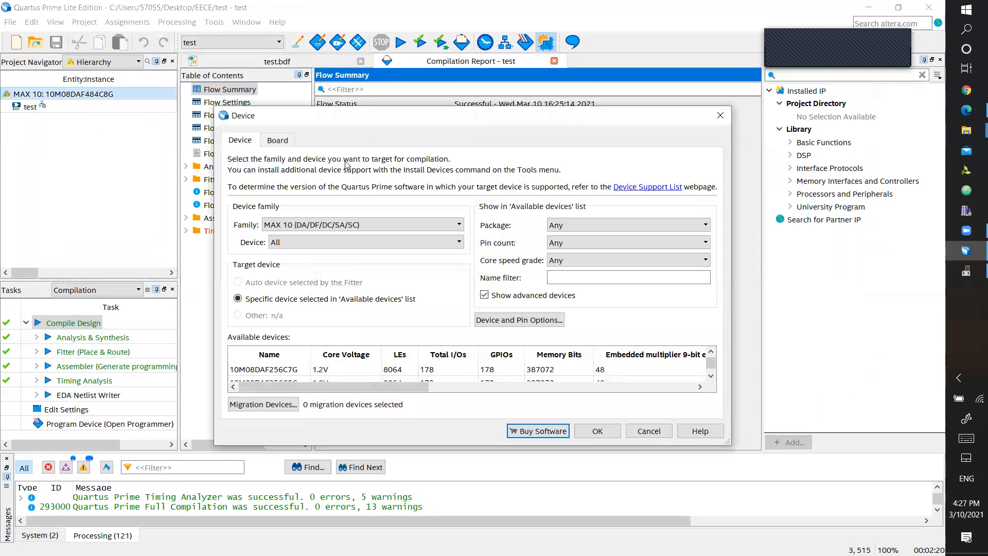
pyautogui.click(283, 142)
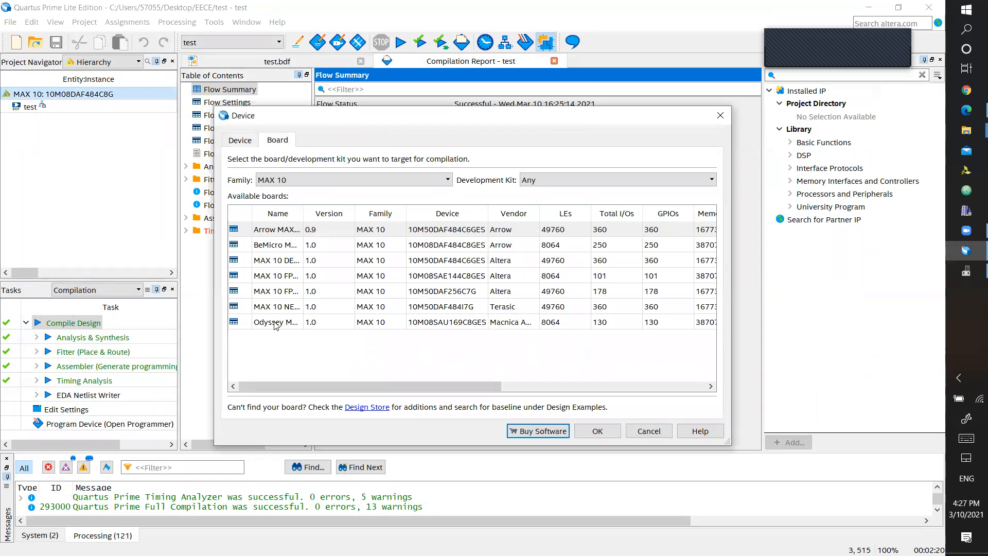
pyautogui.click(348, 182)
pyautogui.click(329, 203)
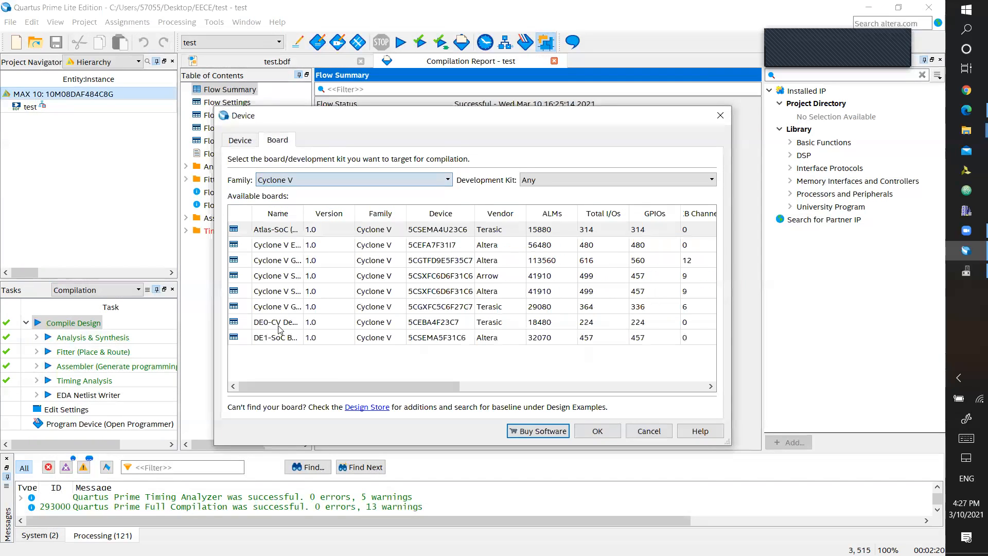
pyautogui.click(607, 337)
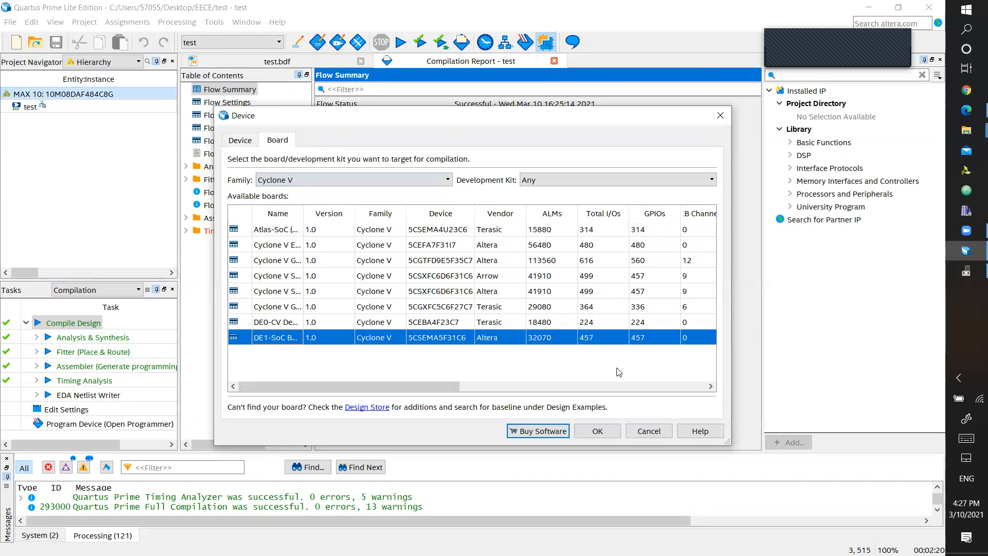
pyautogui.click(600, 433)
pyautogui.click(605, 433)
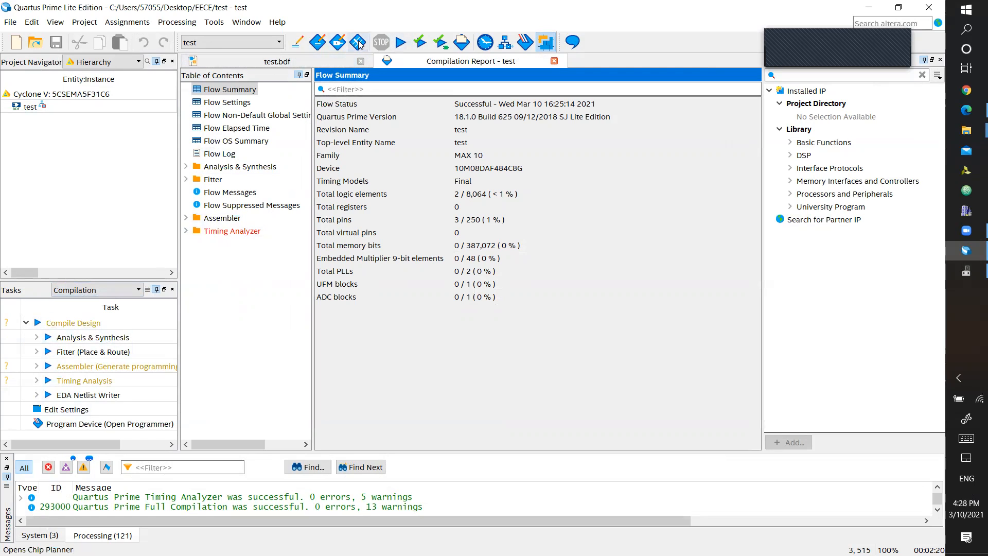
# Open Pin Planner and assign input in1 to PIN_AB12 and input in2 to PIN_AC12.
pyautogui.click(545, 42)
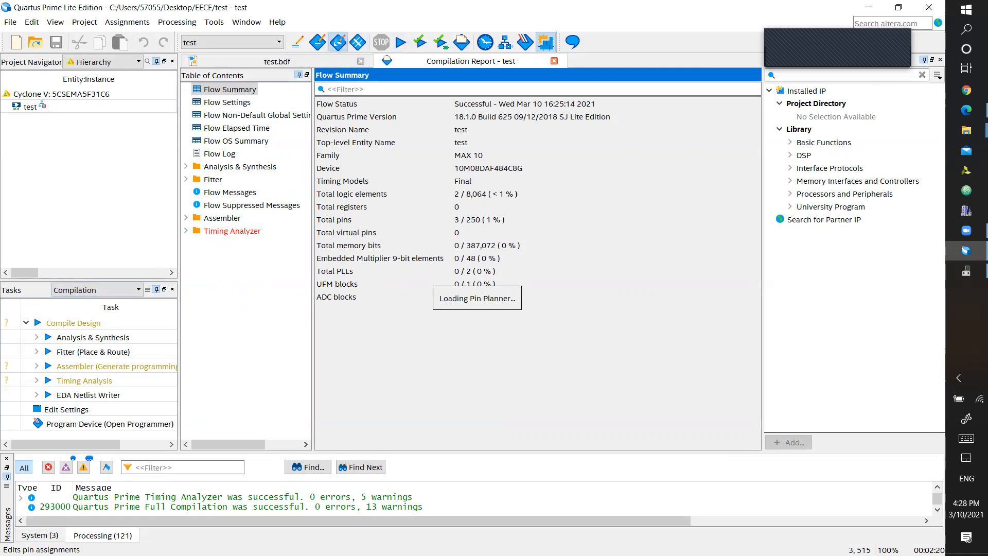
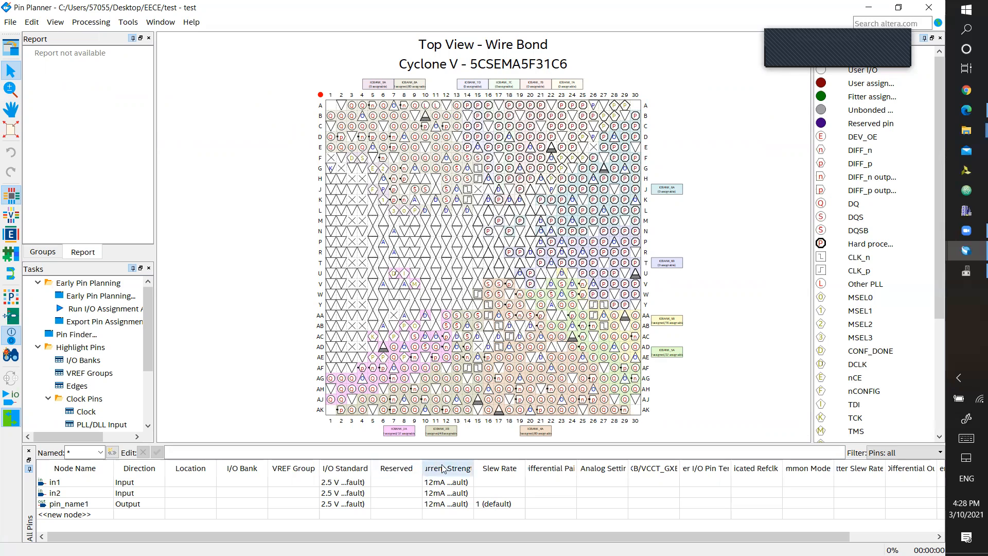
pyautogui.doubleClick(189, 482)
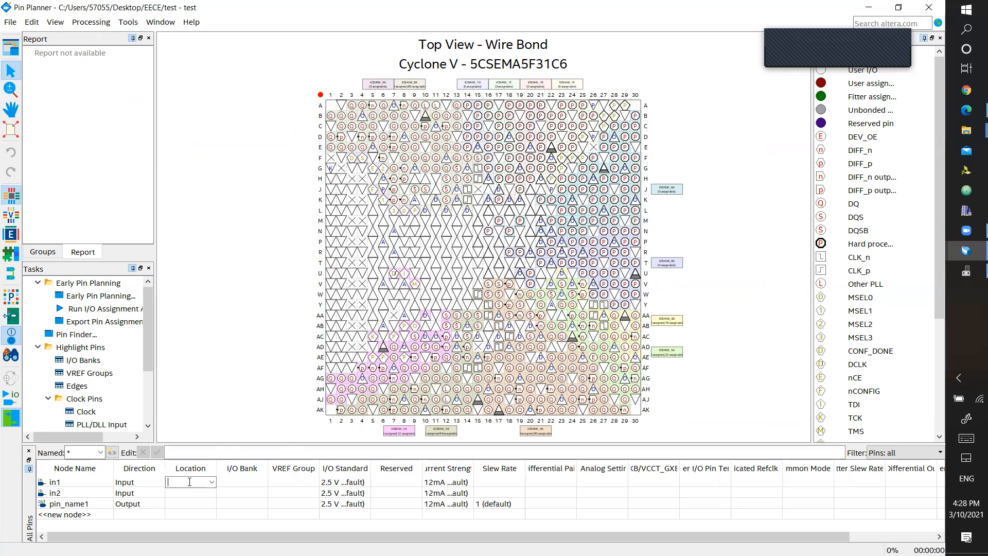
pyautogui.write('PIN_ab12')
pyautogui.press('Return')
pyautogui.click(197, 494)
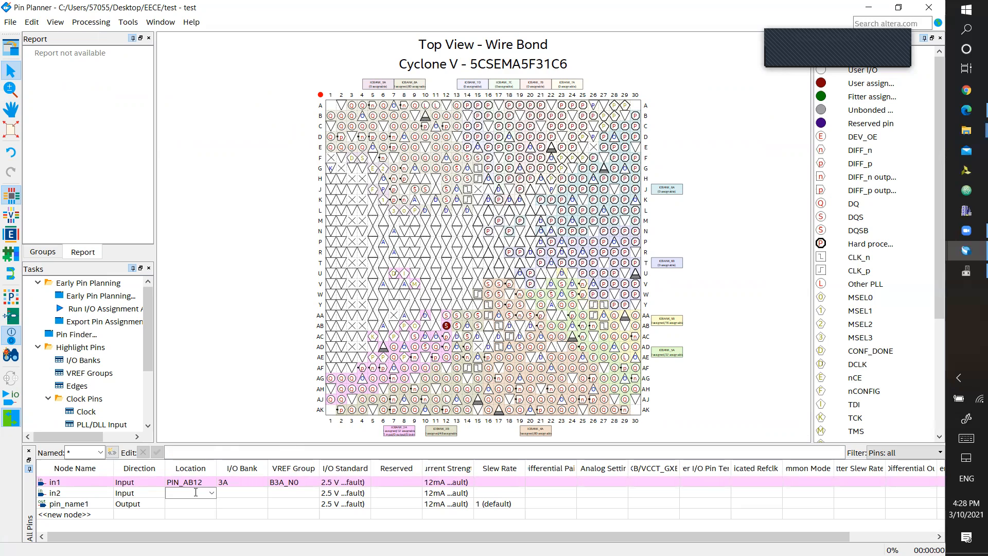
pyautogui.write('PIN_ac12')
pyautogui.press('Return')
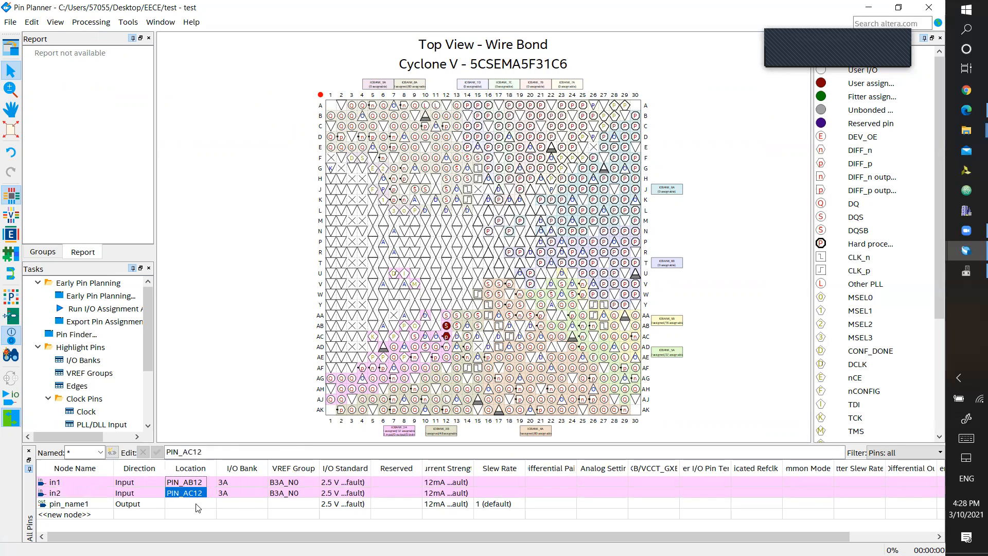
# Assign the output pin_name1 to location PIN_V16.
pyautogui.click(198, 504)
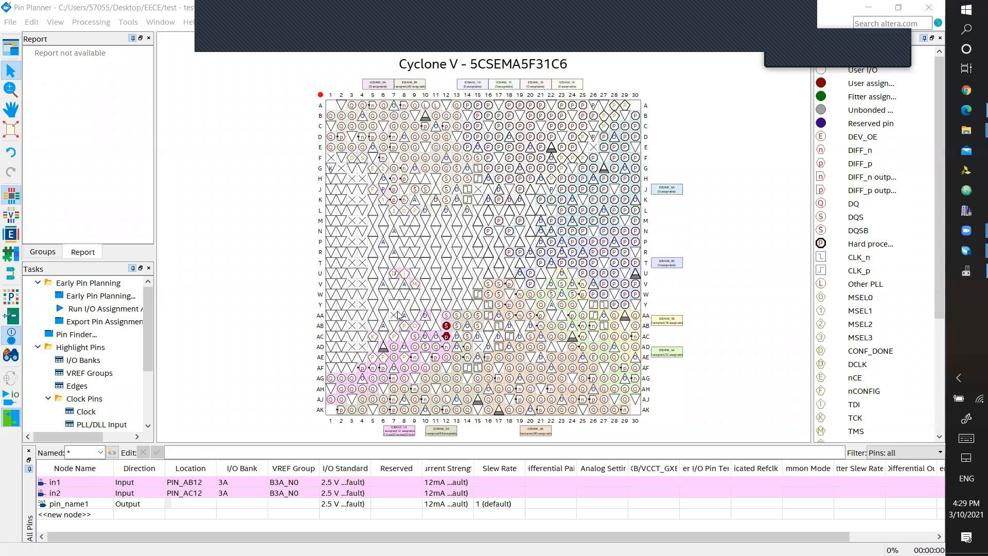
pyautogui.doubleClick(182, 504)
pyautogui.write('PIN_V16')
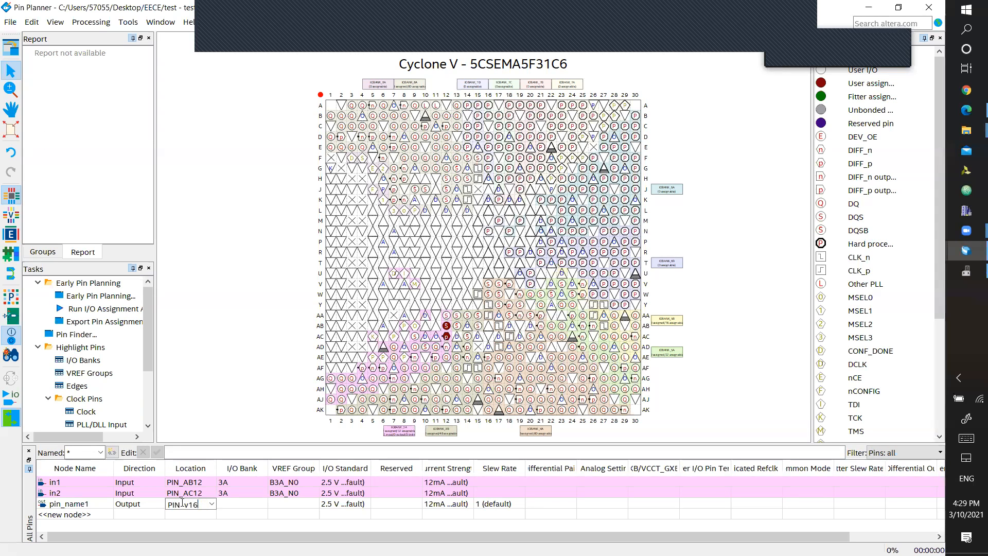
pyautogui.press('Return')
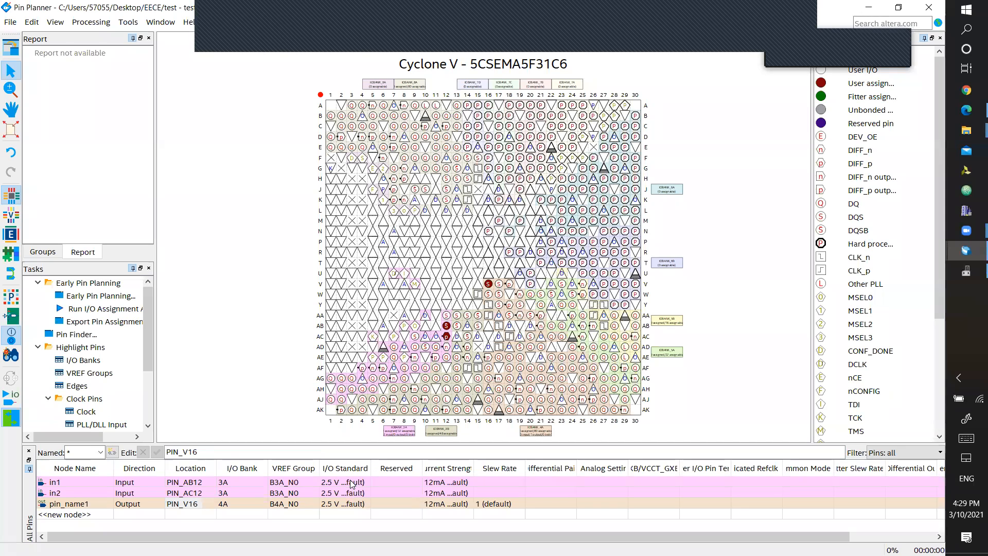
pyautogui.click(454, 483)
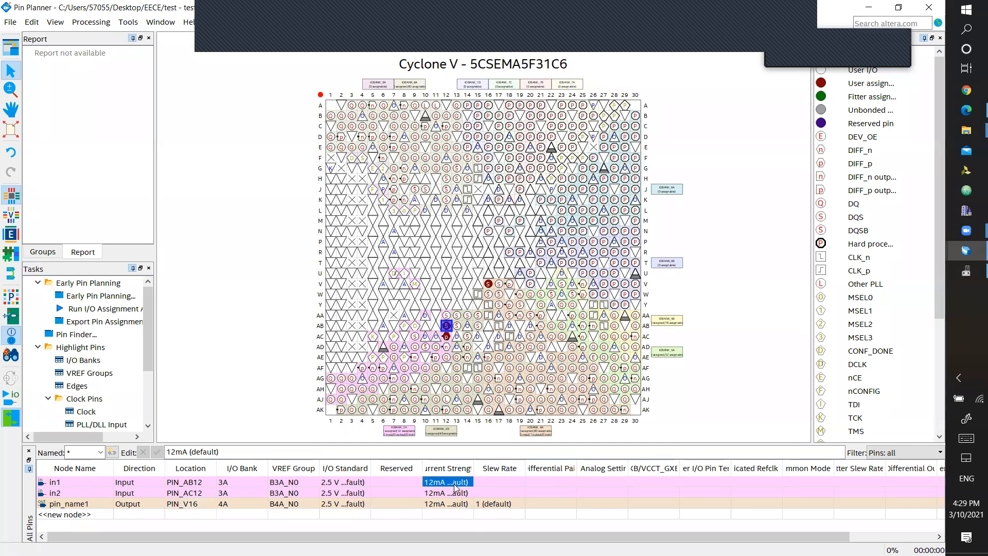
pyautogui.click(469, 484)
pyautogui.click(469, 483)
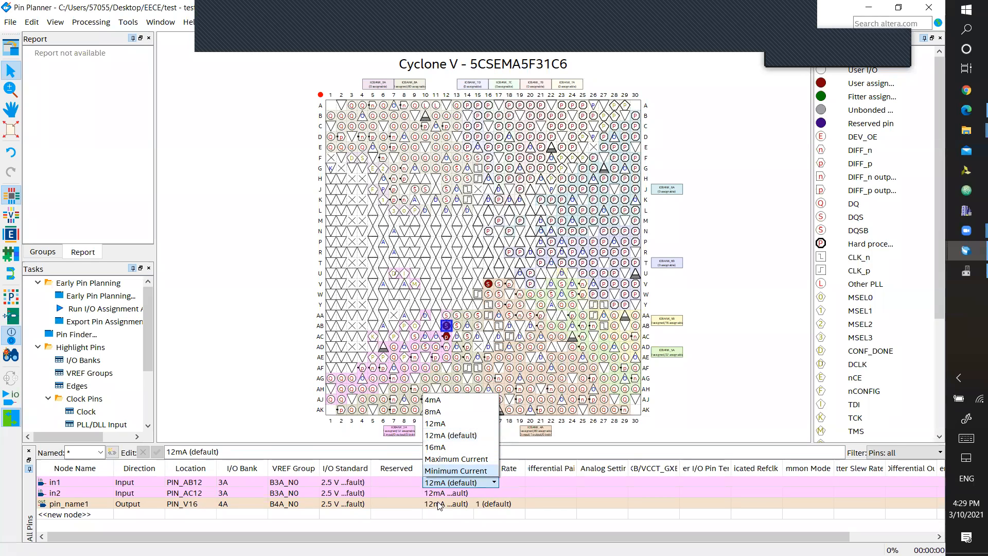
# Set the I/O standard of input in1 to 3.3-V LVTTL.
pyautogui.click(338, 484)
pyautogui.click(363, 485)
pyautogui.click(363, 484)
pyautogui.scroll(5, 367, 439)
pyautogui.click(367, 428)
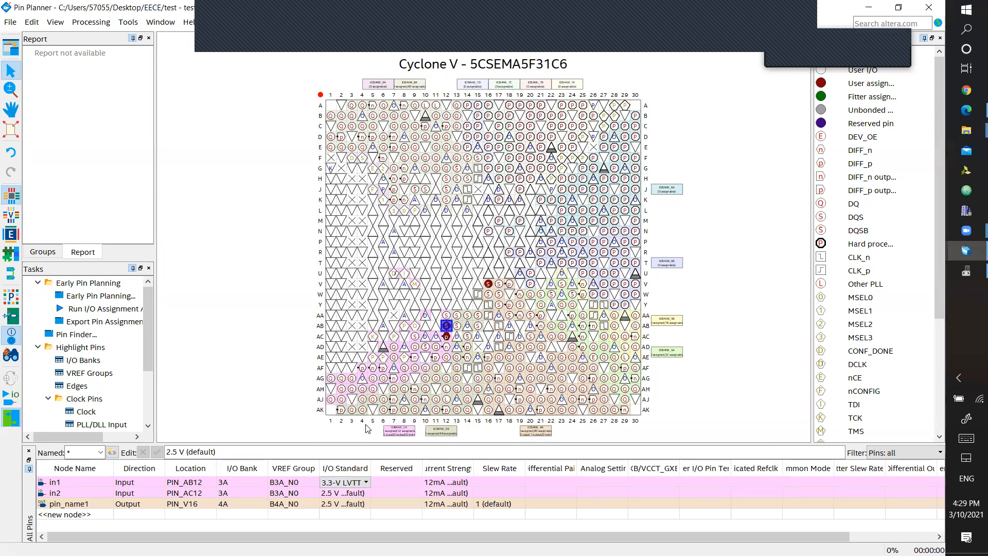
# Set the I/O standard of input in2 to 3.3-V LVTTL.
pyautogui.click(364, 493)
pyautogui.click(364, 494)
pyautogui.scroll(-4, 350, 444)
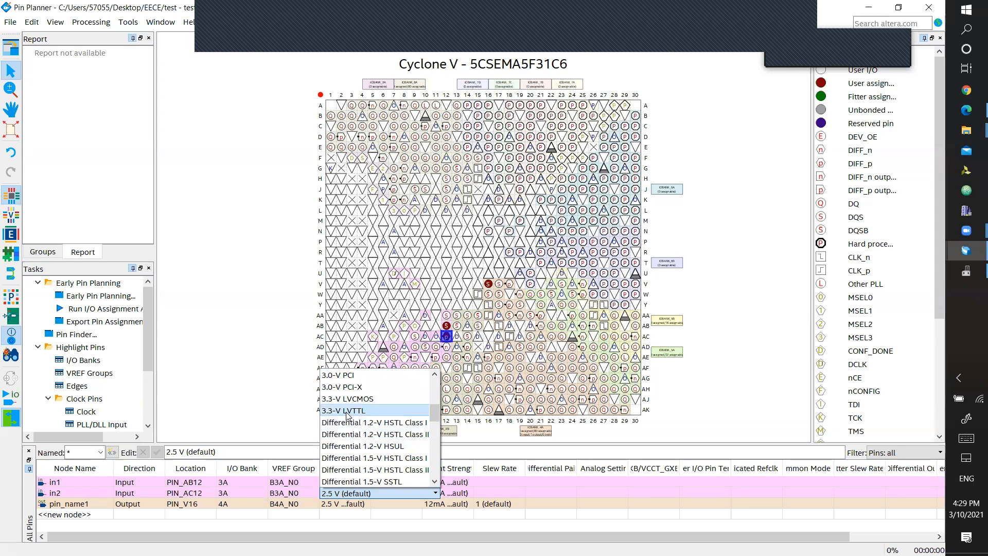
pyautogui.click(344, 410)
# Set the I/O standard of the output pin_name1 to 3.3-V LVTTL.
pyautogui.click(363, 503)
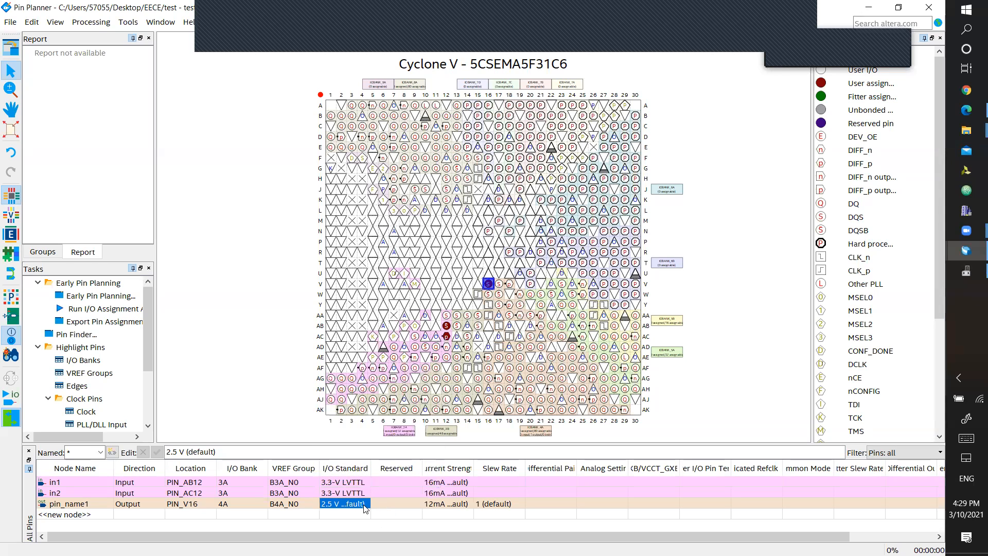
pyautogui.click(362, 504)
pyautogui.click(362, 505)
pyautogui.scroll(-2, 349, 473)
pyautogui.scroll(-2, 348, 471)
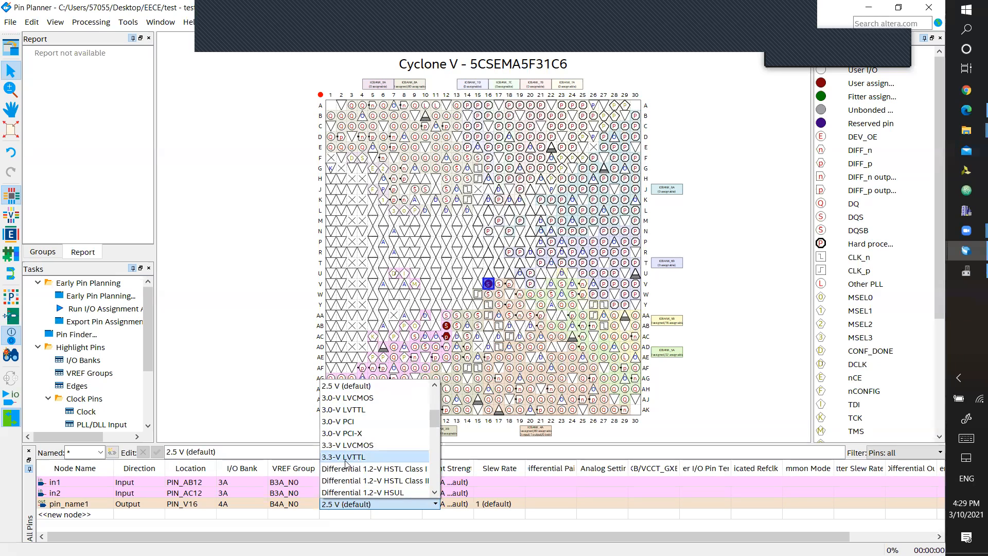
pyautogui.click(345, 459)
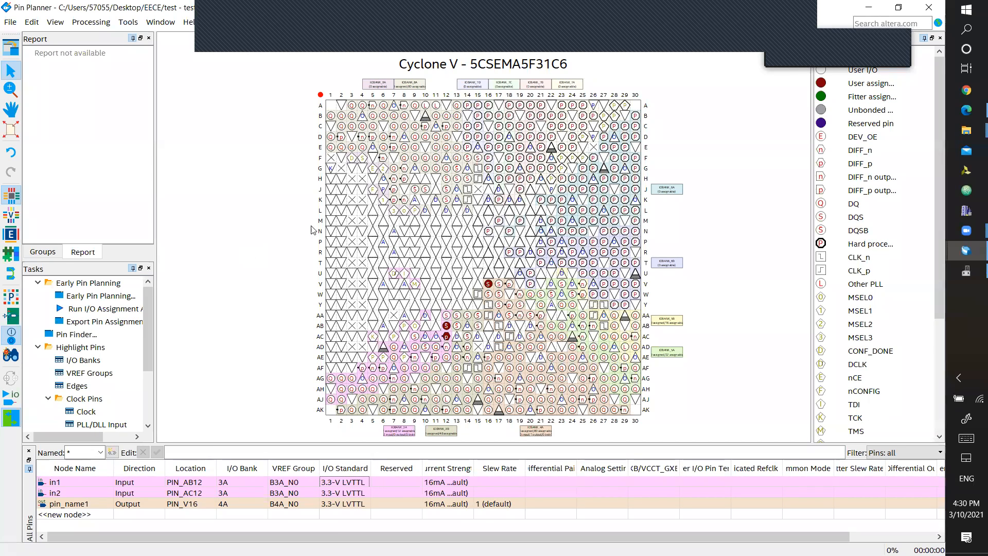
# Close Pin Planner and recompile the full design for the Cyclone V device.
pyautogui.click(929, 9)
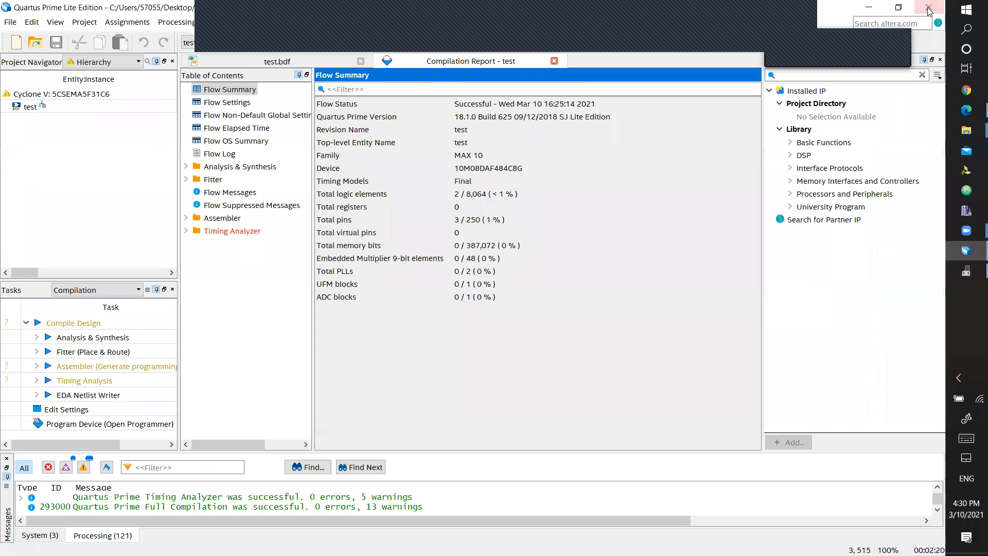
pyautogui.doubleClick(87, 322)
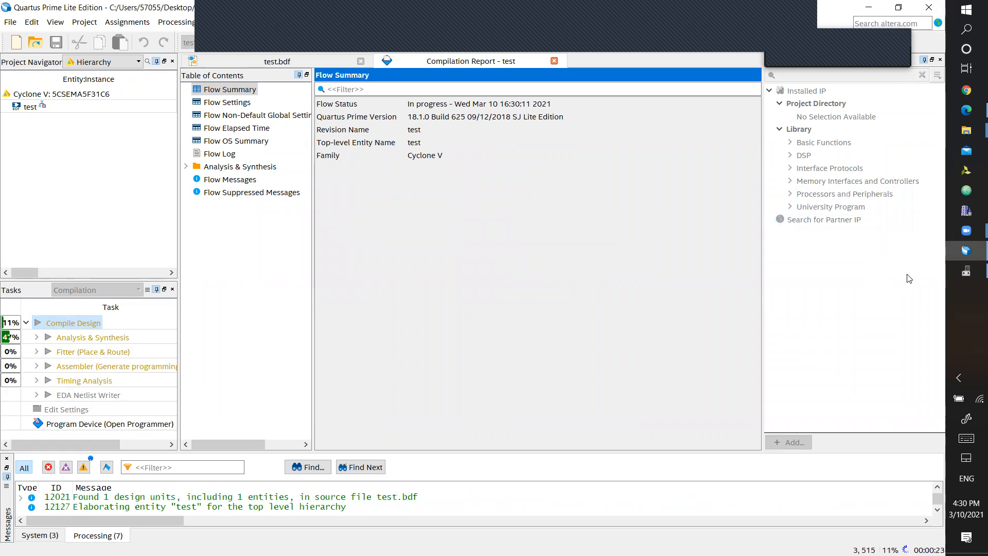
# Check the unknown device in Device Manager and view the device Programmer's hardware setup, closing the Programmer again.
pyautogui.click(966, 271)
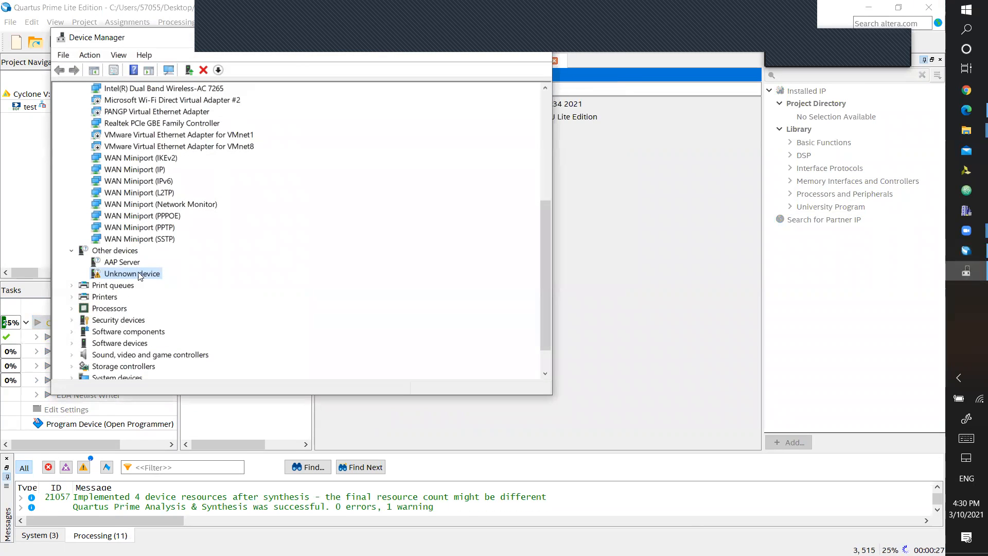
pyautogui.click(22, 225)
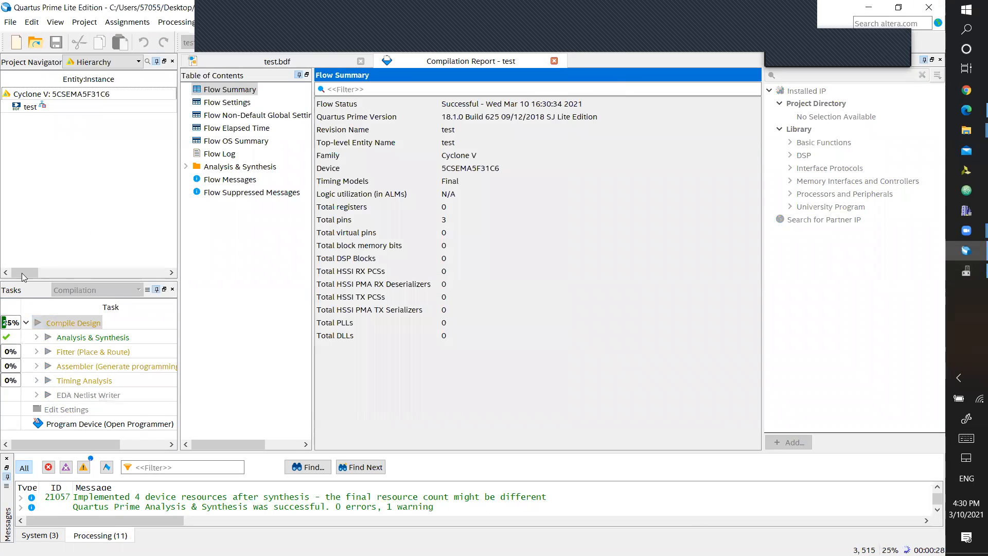
pyautogui.click(89, 428)
pyautogui.doubleClick(89, 426)
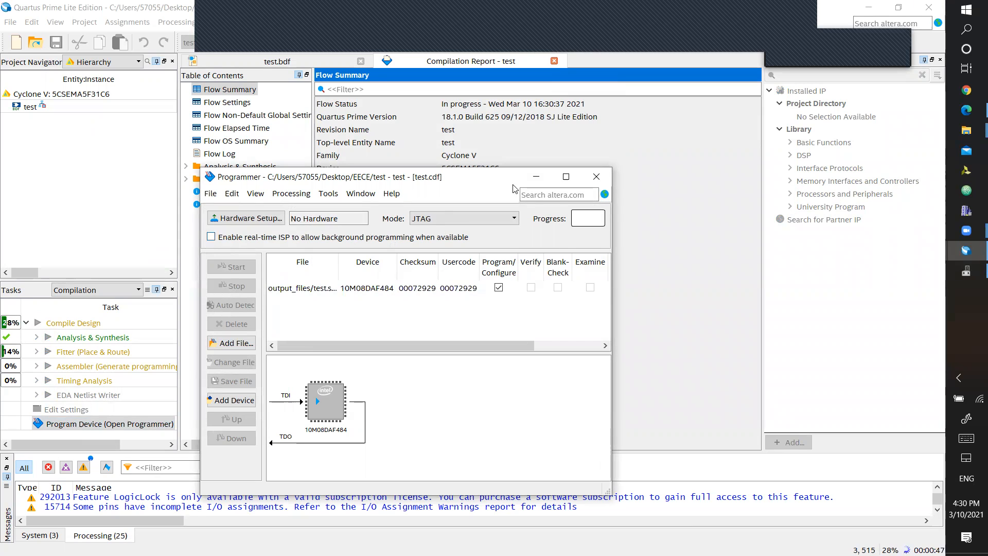
pyautogui.click(596, 177)
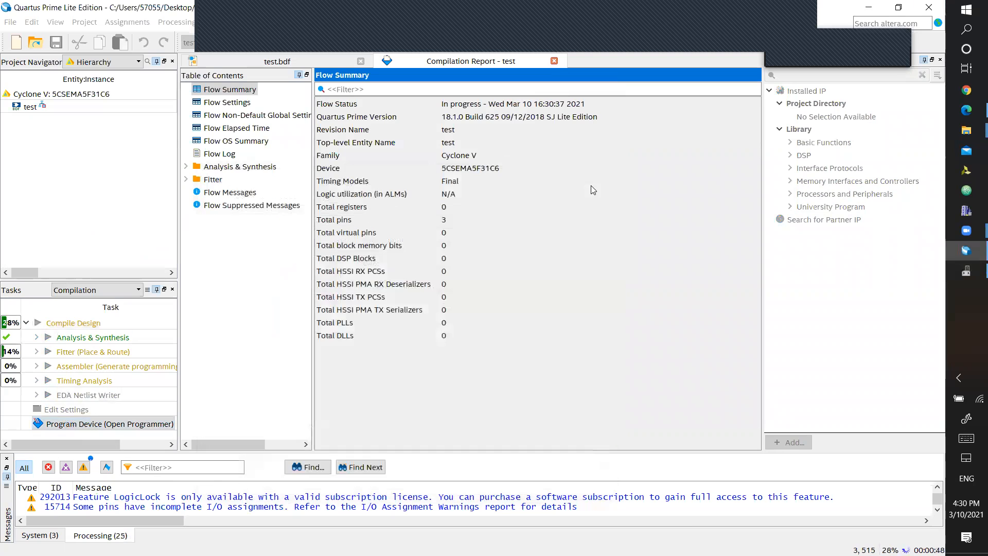
# Switch to the Edge browser and search the web for "de1soc board startup guide".
pyautogui.moveTo(966, 130)
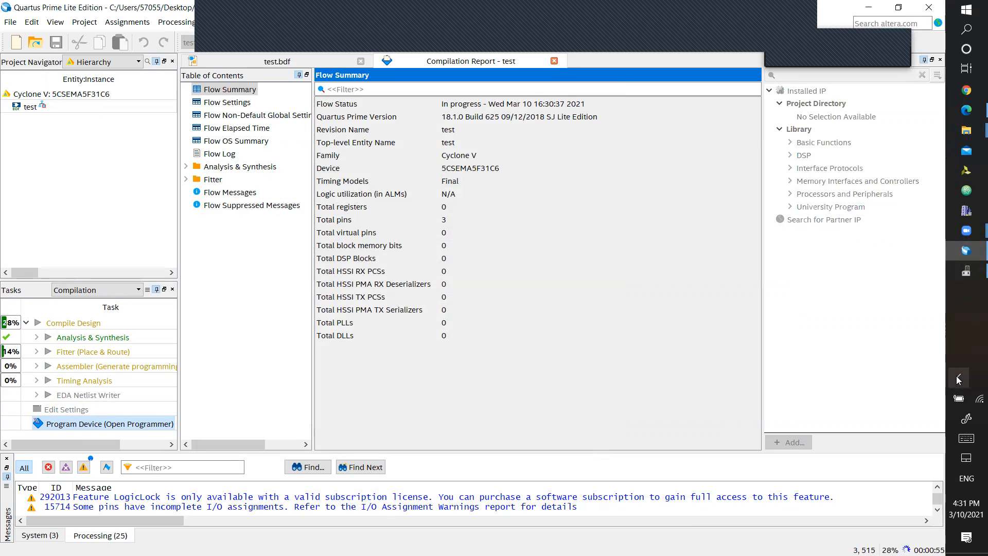
pyautogui.click(969, 119)
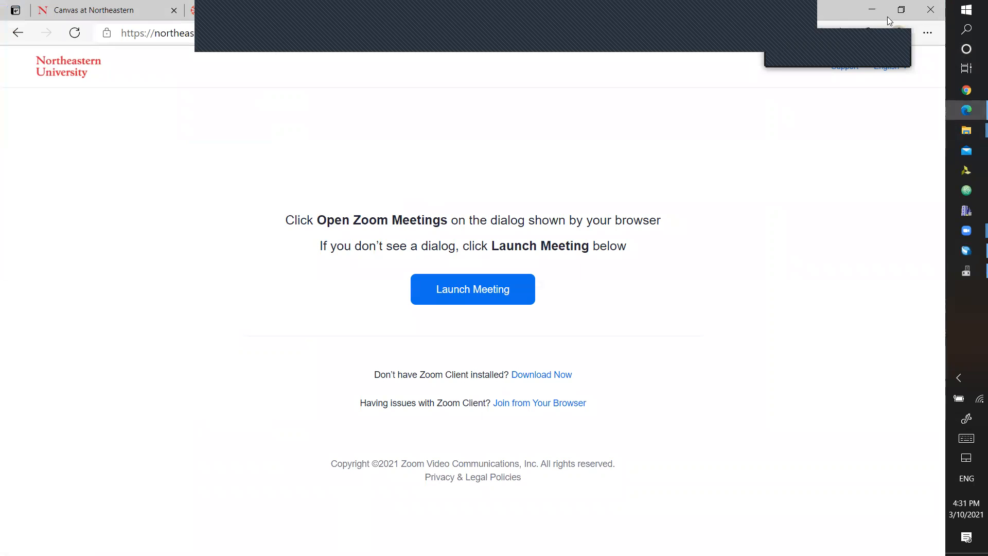
pyautogui.click(901, 10)
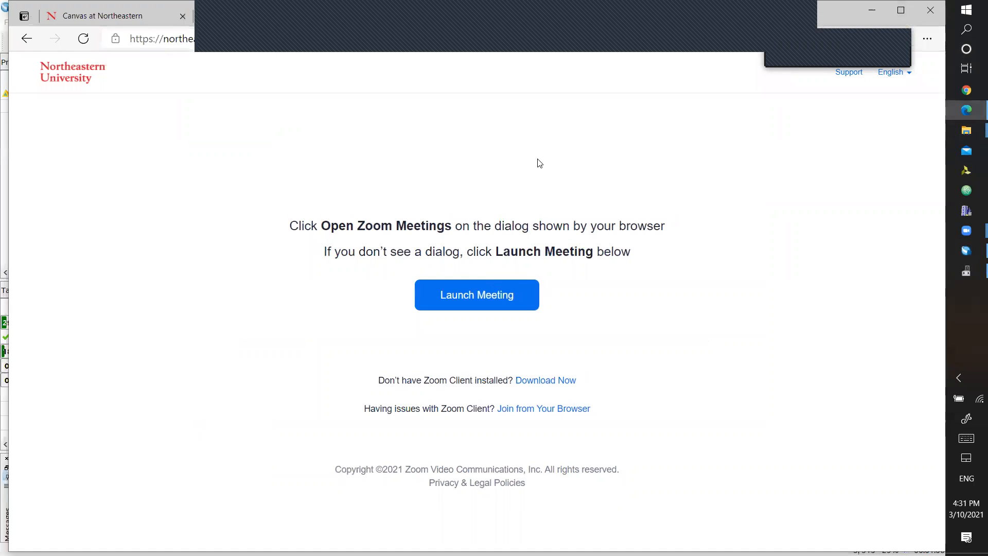
pyautogui.click(163, 40)
pyautogui.write('de1soc')
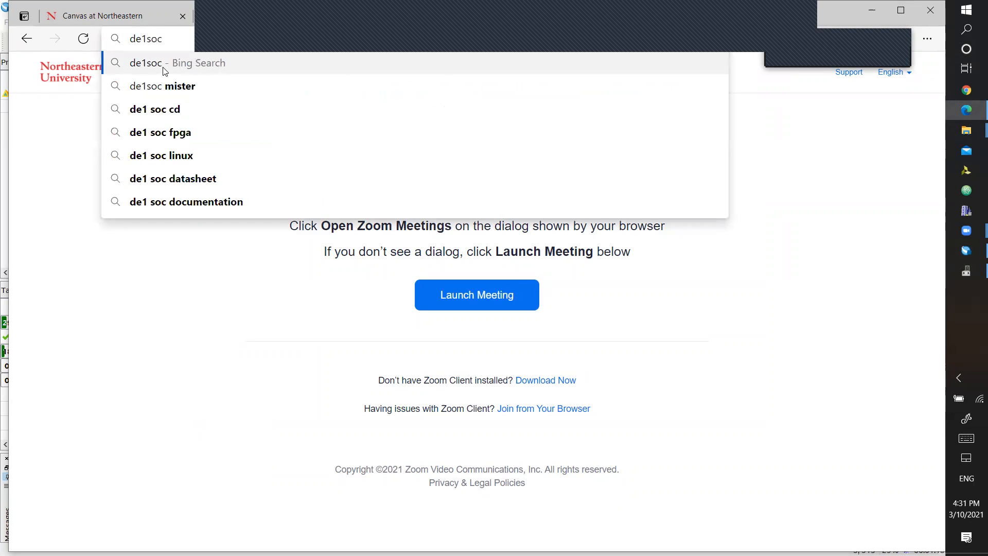
pyautogui.write(' bar]')
pyautogui.press('BackSpace')
pyautogui.press('BackSpace')
pyautogui.press('BackSpace')
pyautogui.write('oadrd')
pyautogui.press('BackSpace')
pyautogui.press('BackSpace')
pyautogui.press('BackSpace')
pyautogui.write('rd')
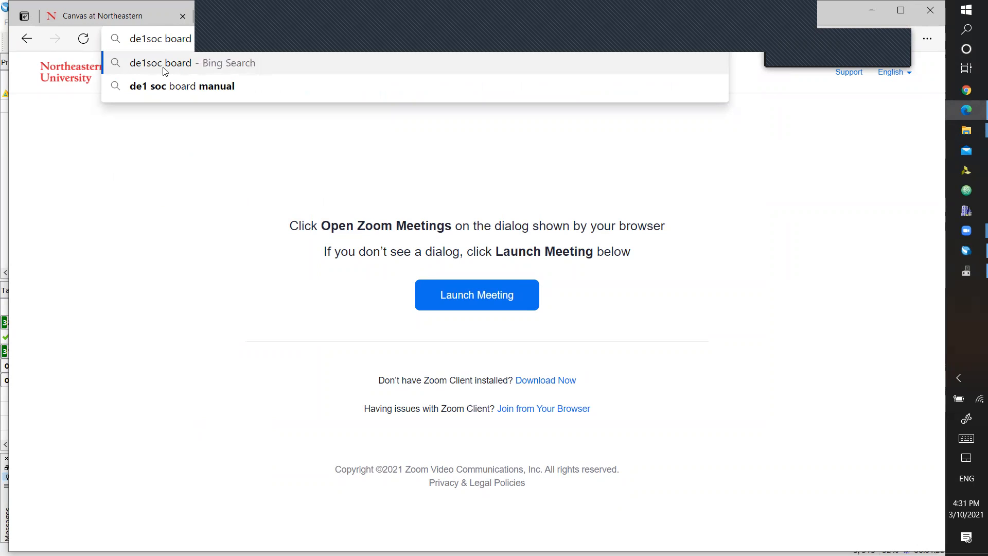
pyautogui.write(' str')
pyautogui.press('BackSpace')
pyautogui.write('artu')
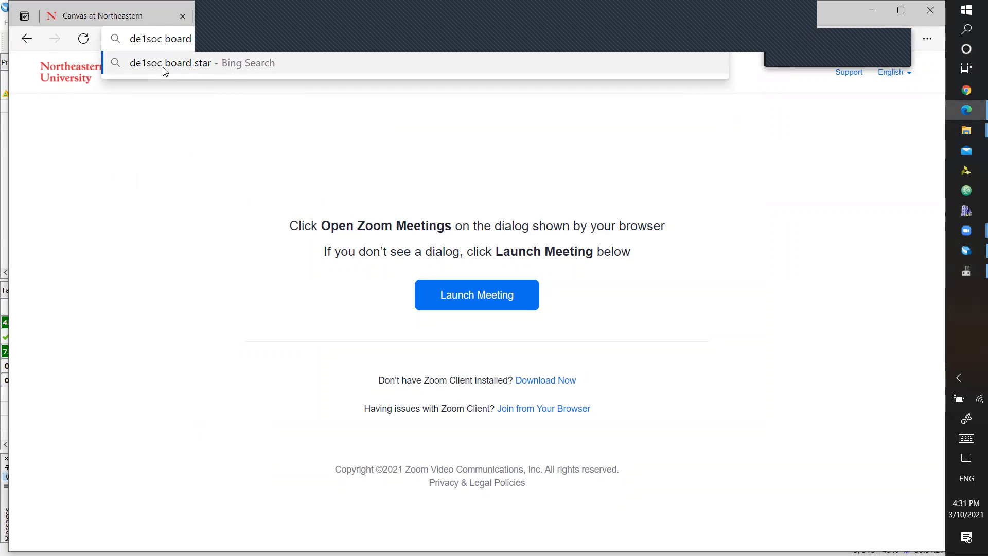
pyautogui.write('p guide')
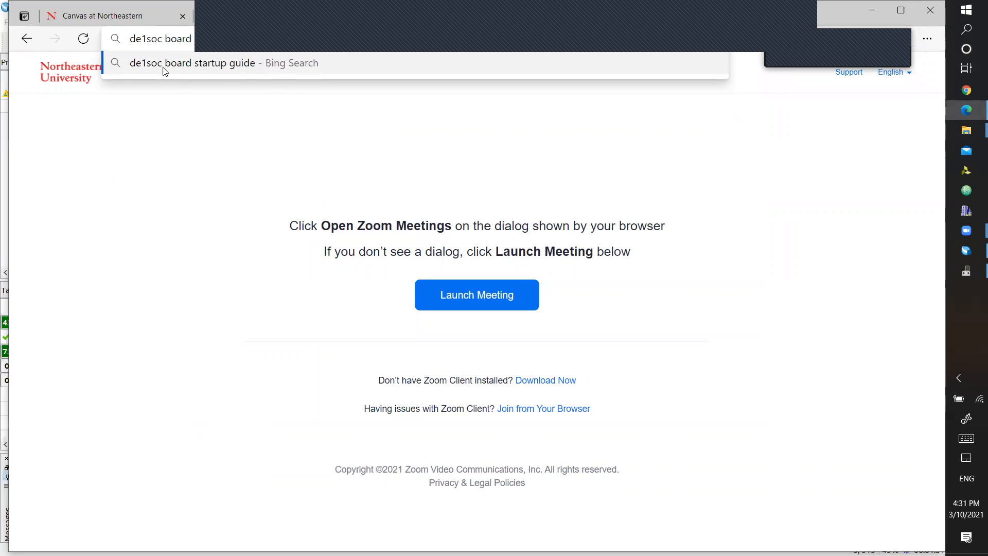
pyautogui.click(164, 71)
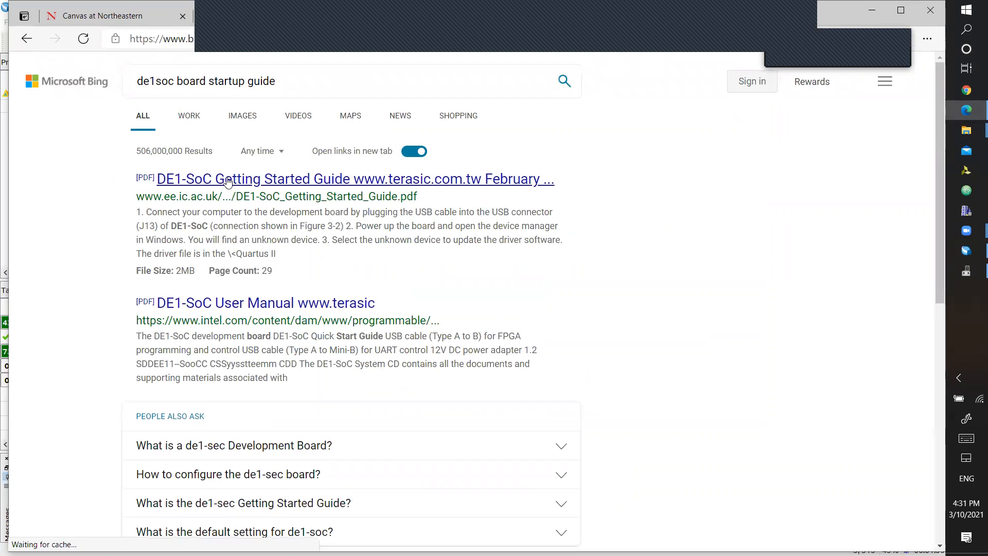
# Refine the web search to "de1soc board startup guide pdf" and open the DE1-SoC Getting Started Guide PDF.
pyautogui.scroll(-1, 229, 183)
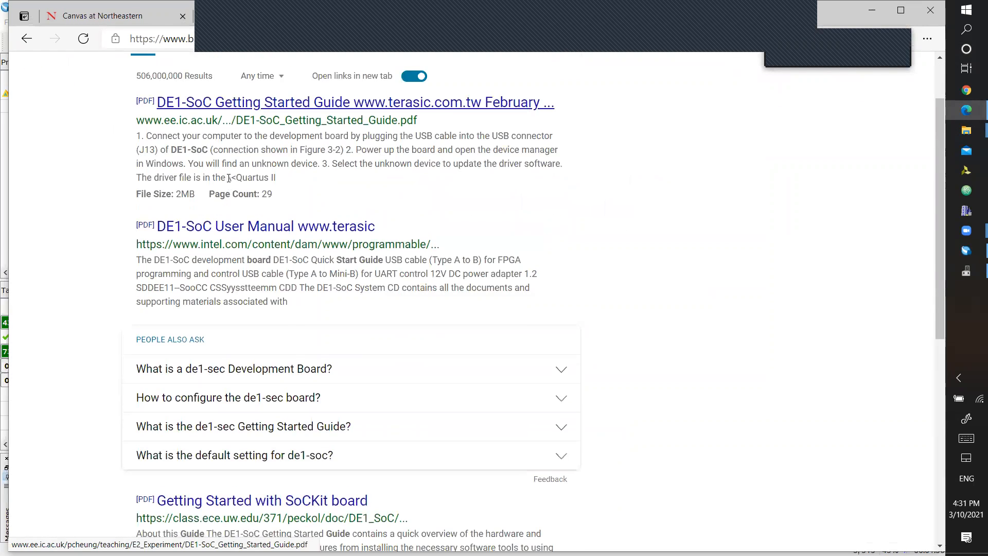
pyautogui.scroll(1, 229, 178)
pyautogui.scroll(-4, 229, 183)
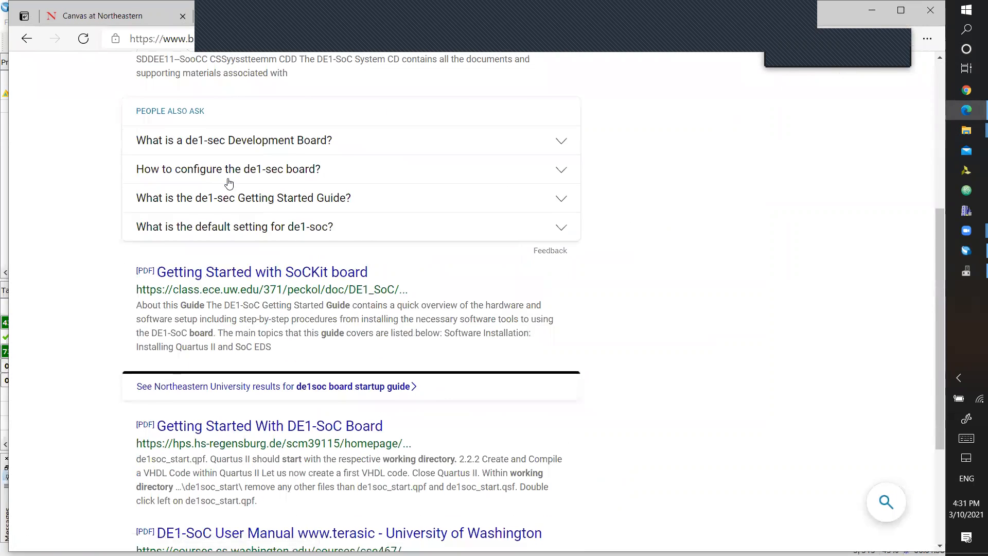
pyautogui.scroll(-1, 229, 183)
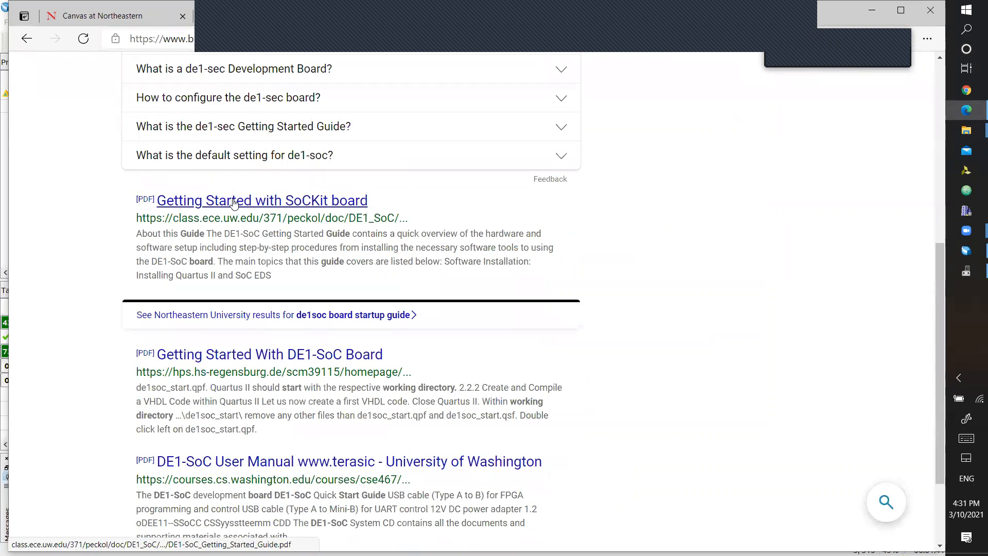
pyautogui.scroll(-2, 233, 202)
pyautogui.scroll(8, 236, 180)
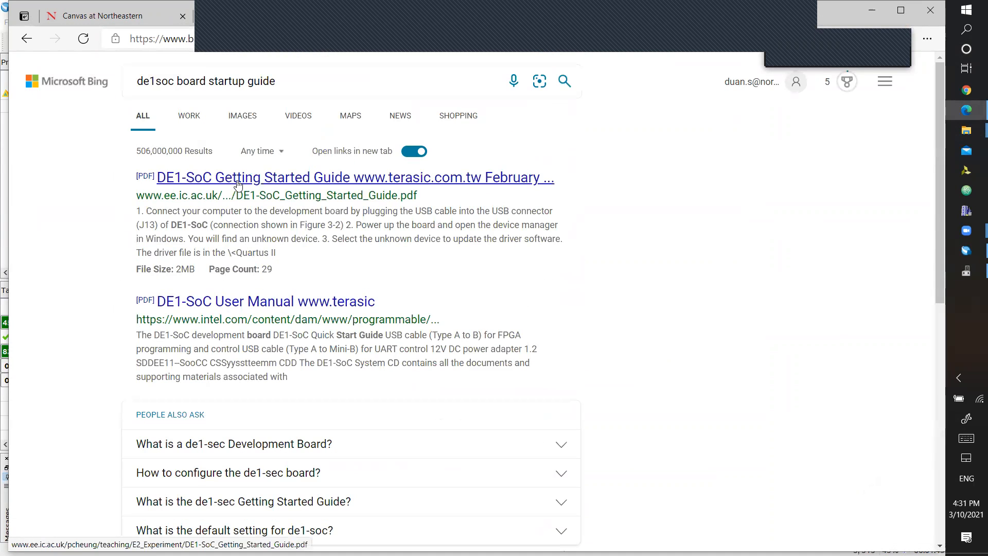
pyautogui.click(170, 82)
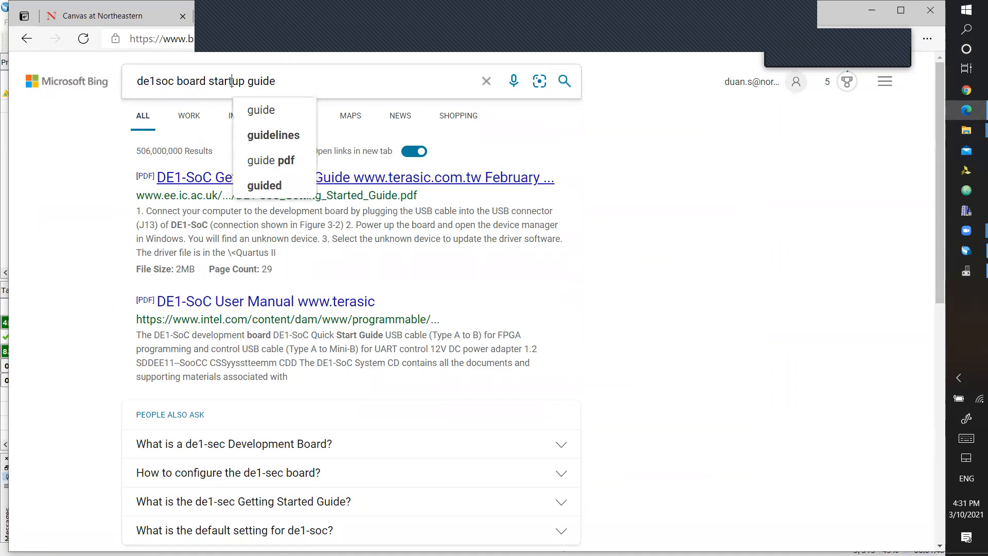
pyautogui.click(260, 160)
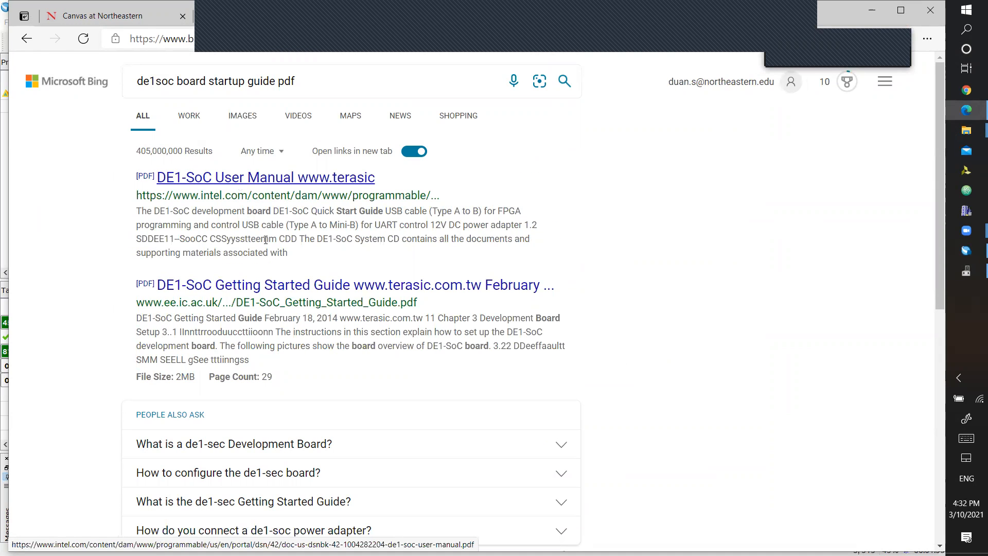
pyautogui.click(262, 285)
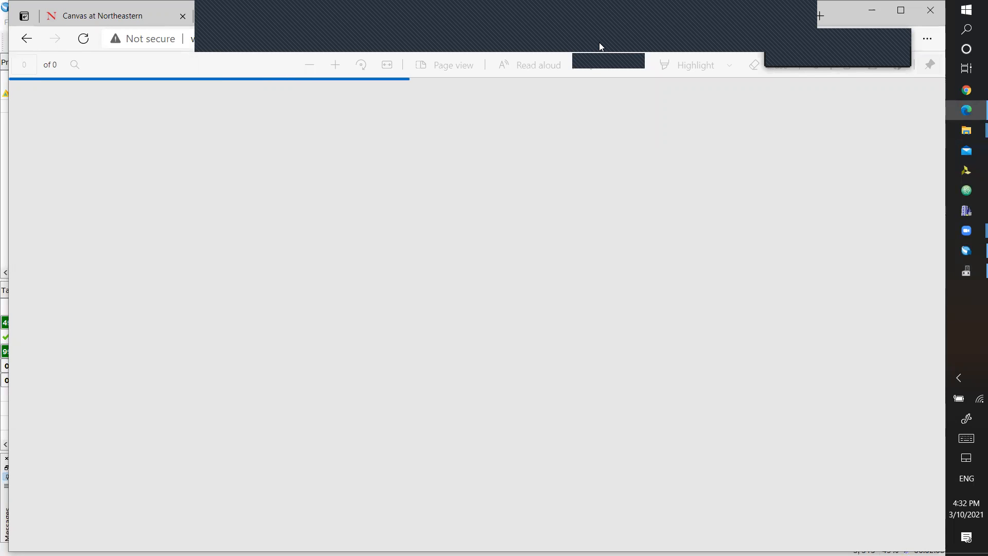
# Check the Quartus compilation progress while the guide loads, and go to the guide's Chapter 4, Performing a FPGA System Test.
pyautogui.click(968, 252)
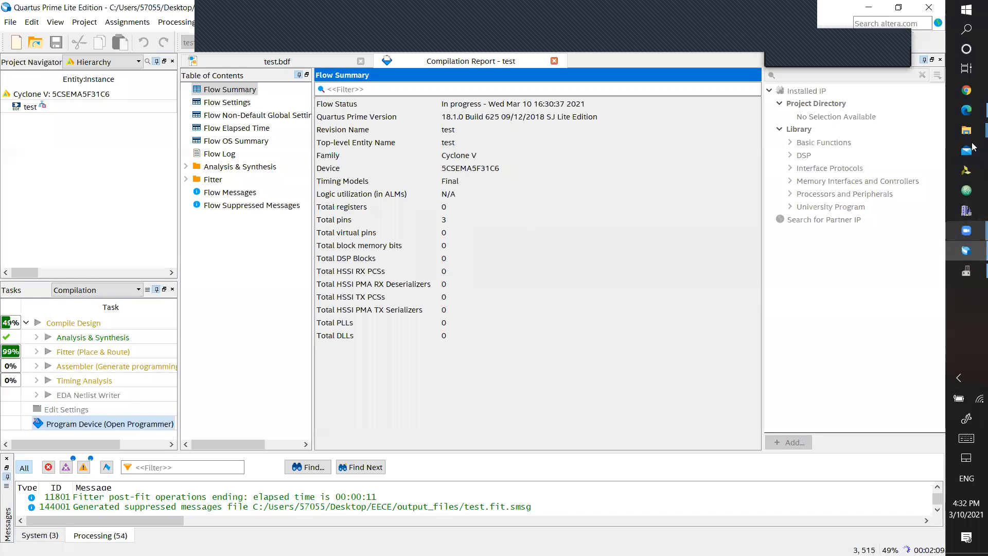
pyautogui.click(973, 114)
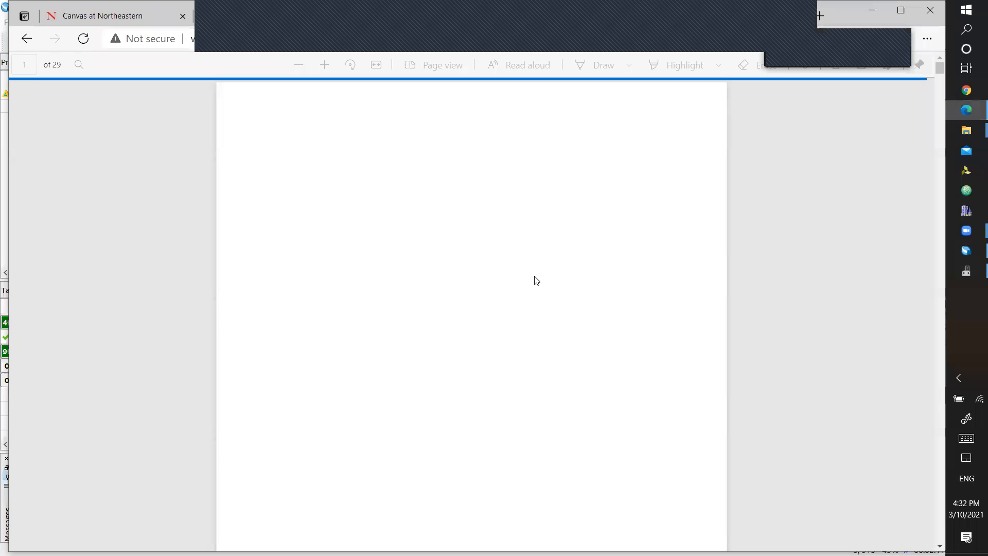
pyautogui.scroll(-10, 538, 282)
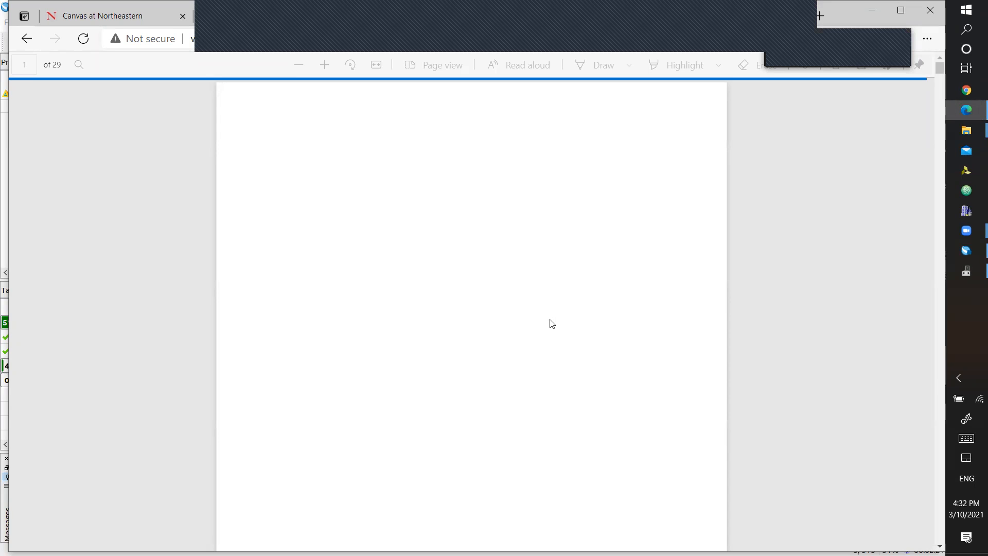
pyautogui.scroll(-1, 535, 311)
pyautogui.scroll(1, 349, 206)
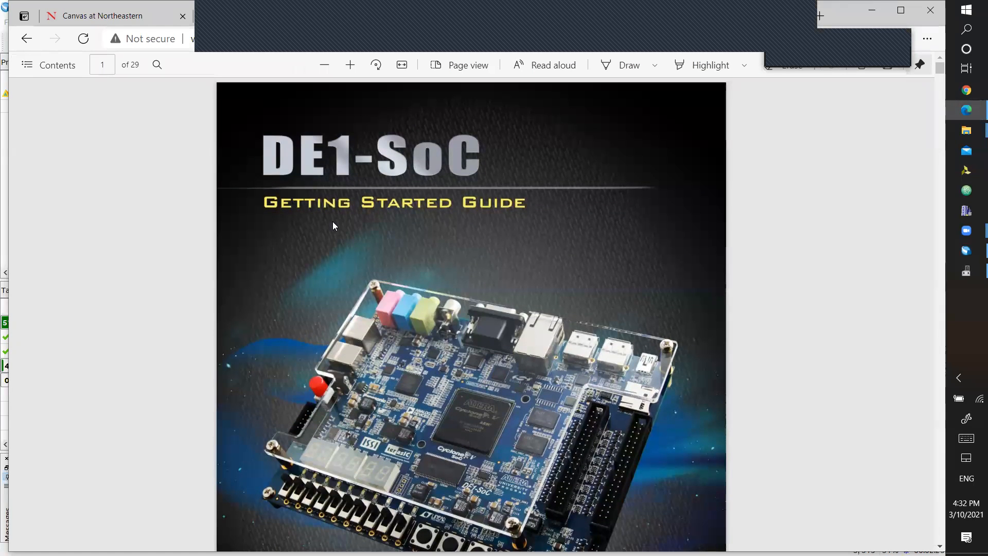
pyautogui.scroll(-1, 458, 221)
pyautogui.scroll(-10, 465, 221)
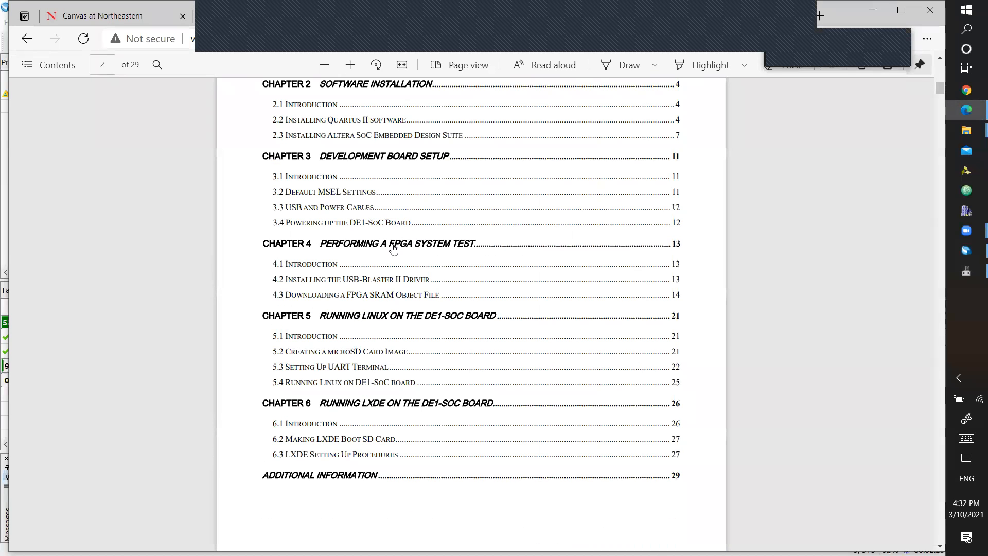
pyautogui.click(351, 251)
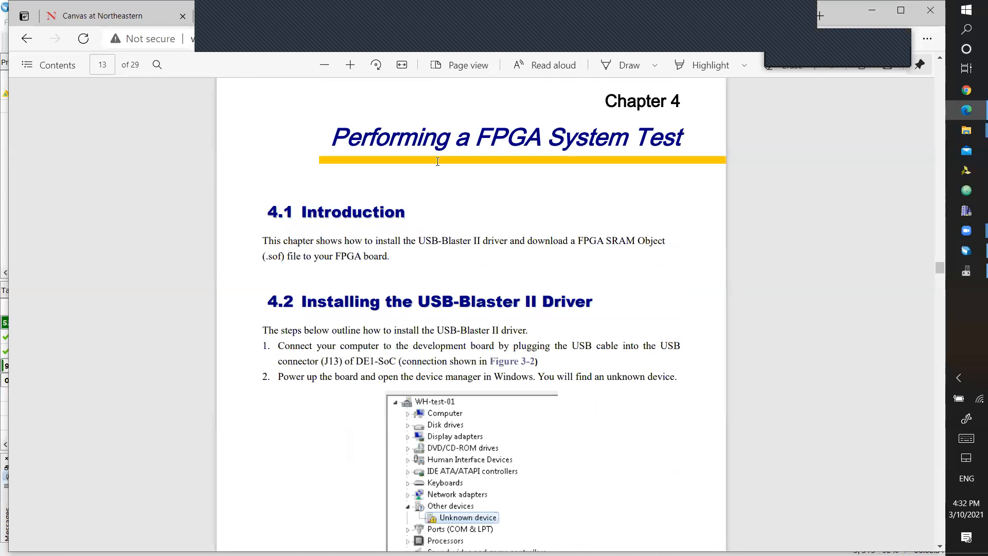
# Read the guide's section 4.2 on installing the USB-Blaster II driver, including where the driver files are located.
pyautogui.scroll(-3, 437, 170)
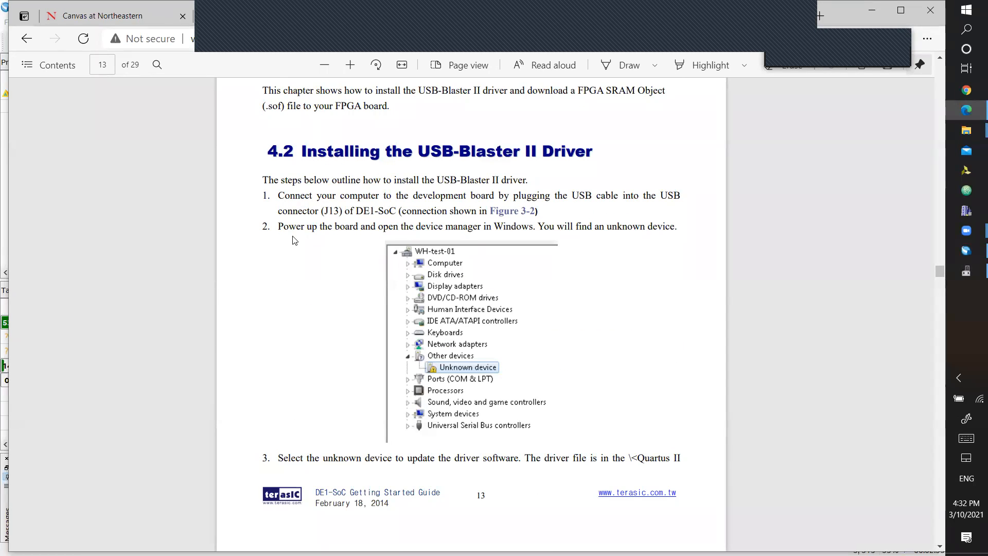
pyautogui.scroll(-2, 436, 252)
pyautogui.scroll(1, 437, 252)
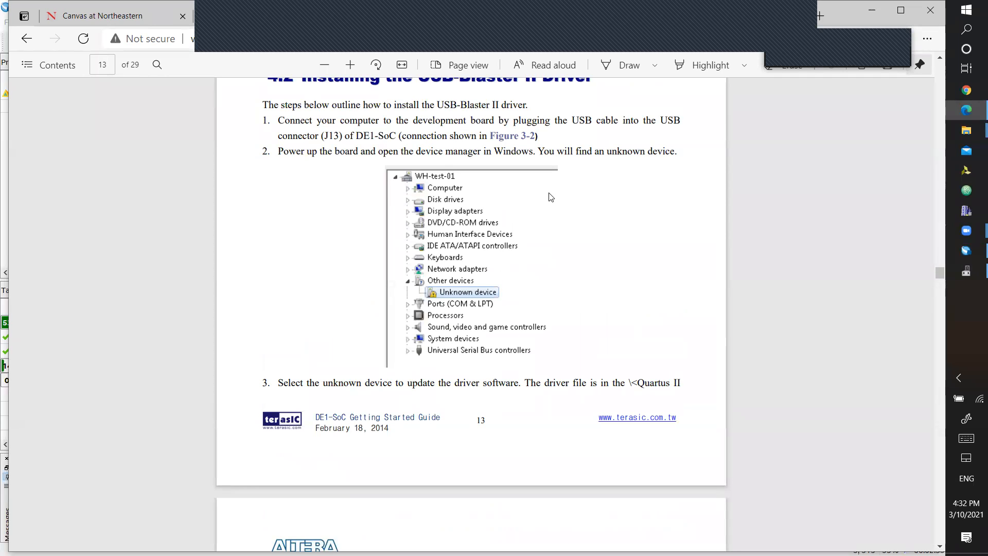
pyautogui.scroll(-4, 412, 181)
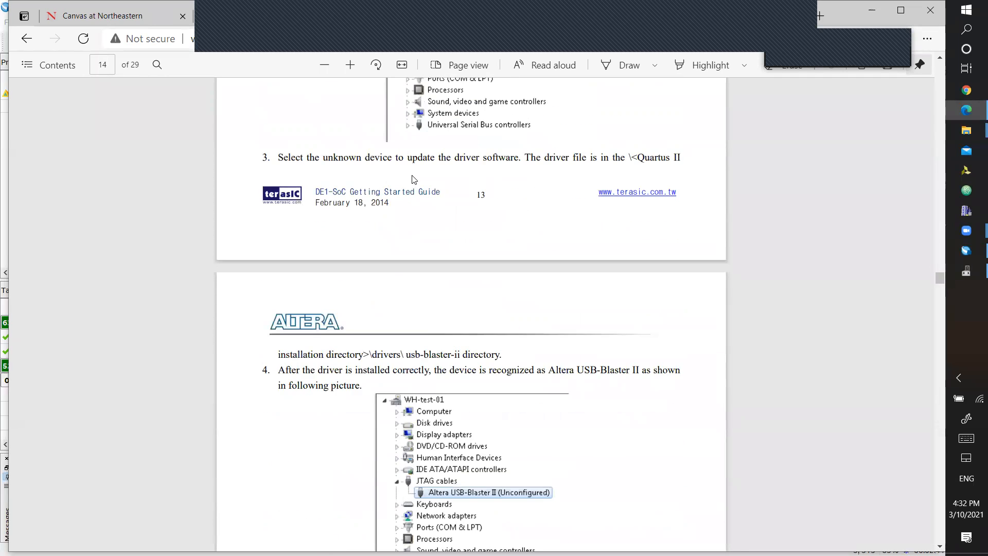
pyautogui.scroll(-1, 414, 179)
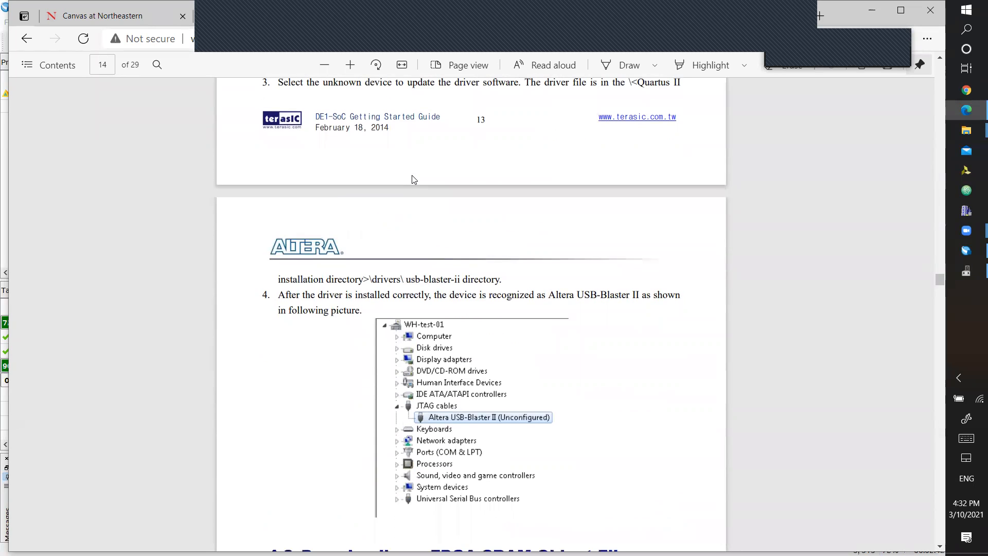
pyautogui.scroll(1, 415, 179)
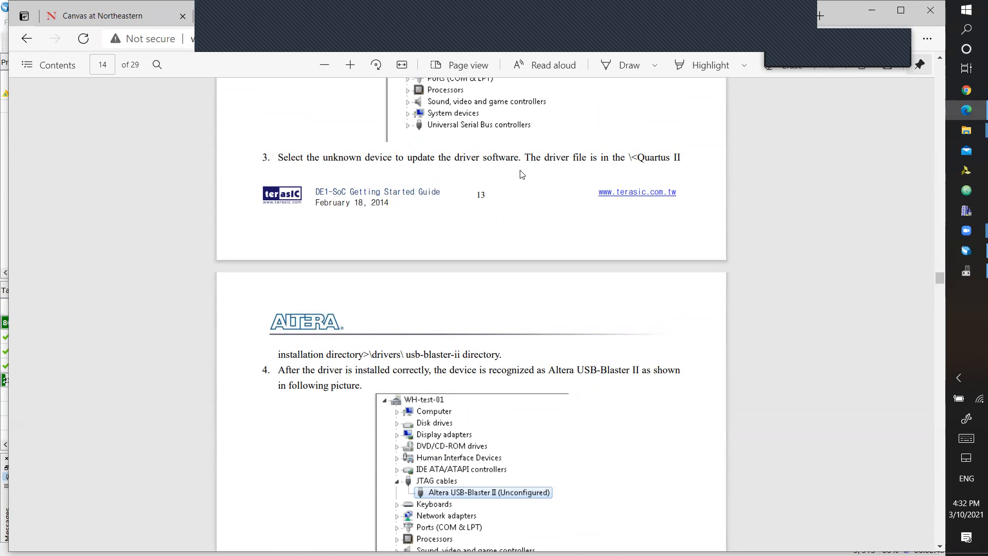
# Switch to Device Manager and start a manual driver update for the Unknown device, opening the browser for the driver folder.
pyautogui.click(967, 269)
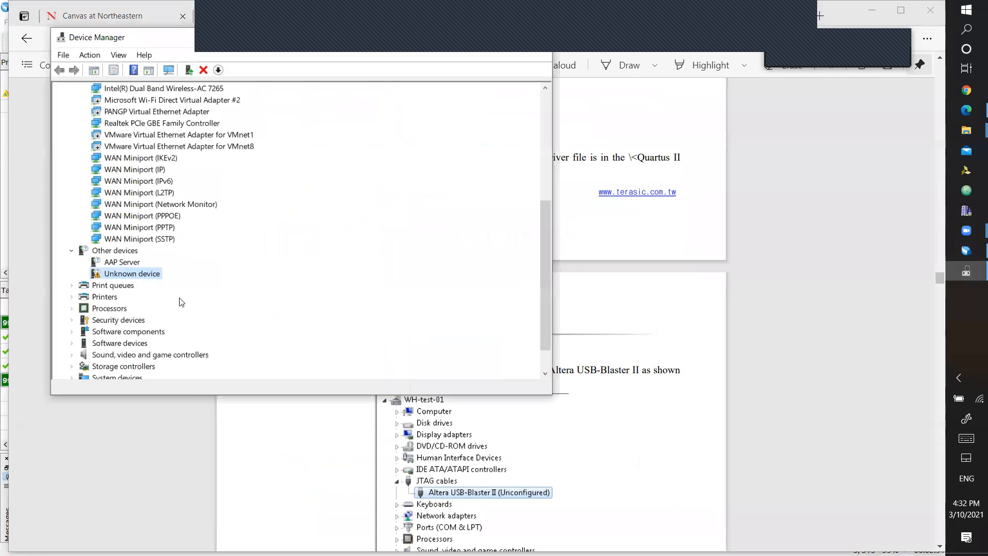
pyautogui.rightClick(147, 278)
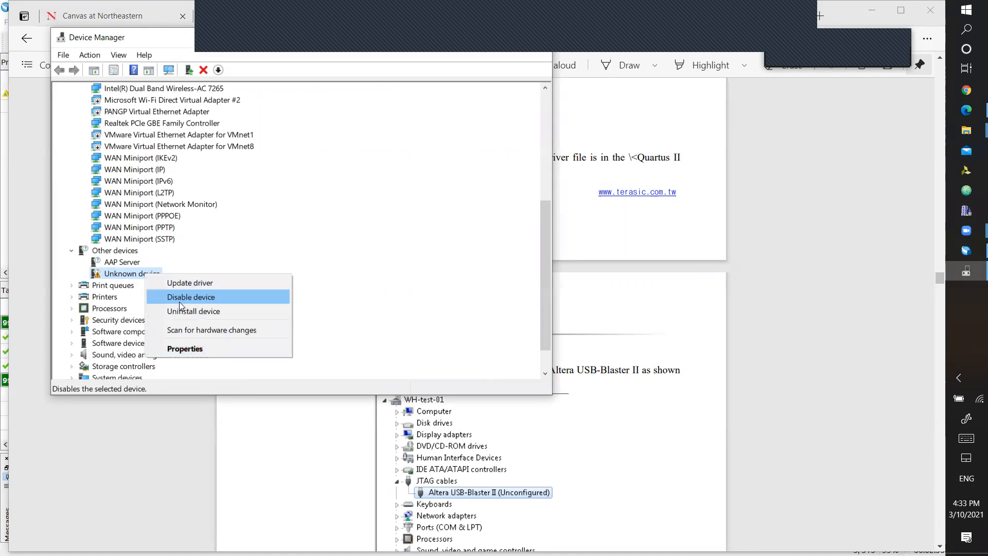
pyautogui.click(190, 283)
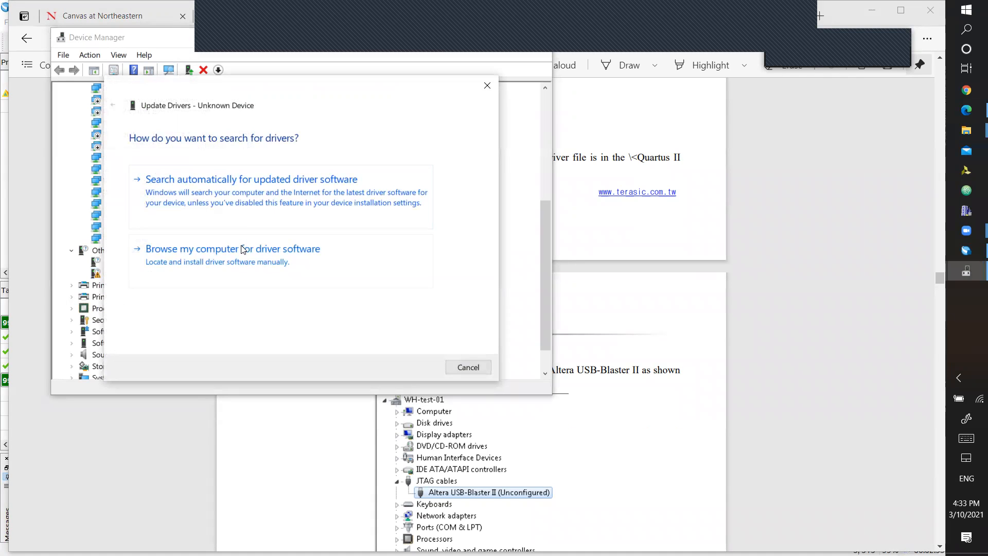
pyautogui.click(244, 234)
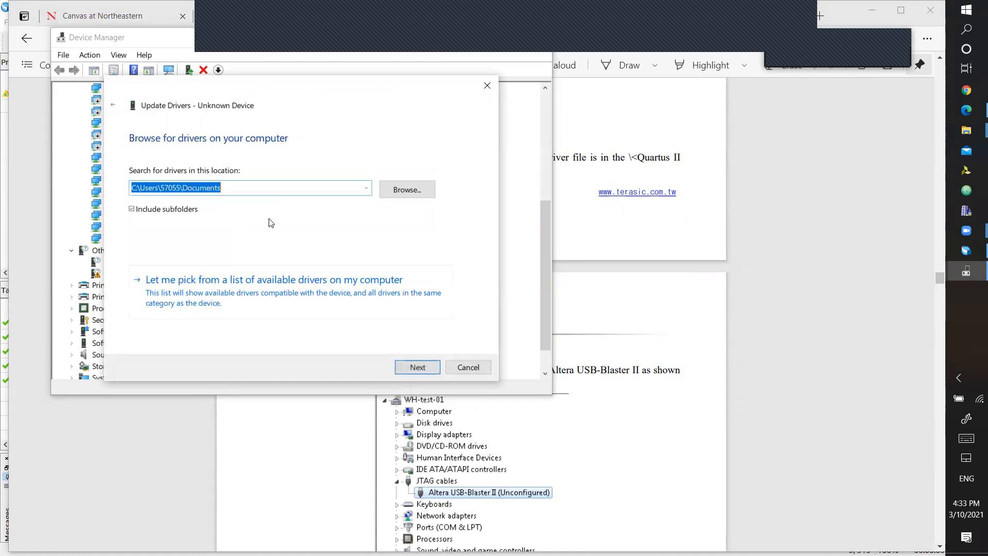
pyautogui.click(402, 183)
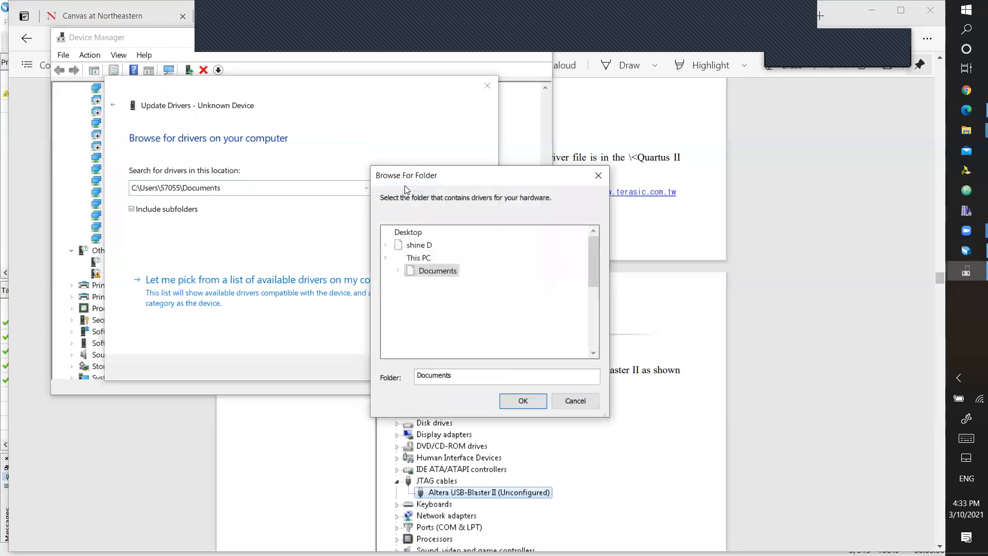
# Expand the Quartus installation folder on drive D: while choosing the driver location.
pyautogui.scroll(-2, 417, 306)
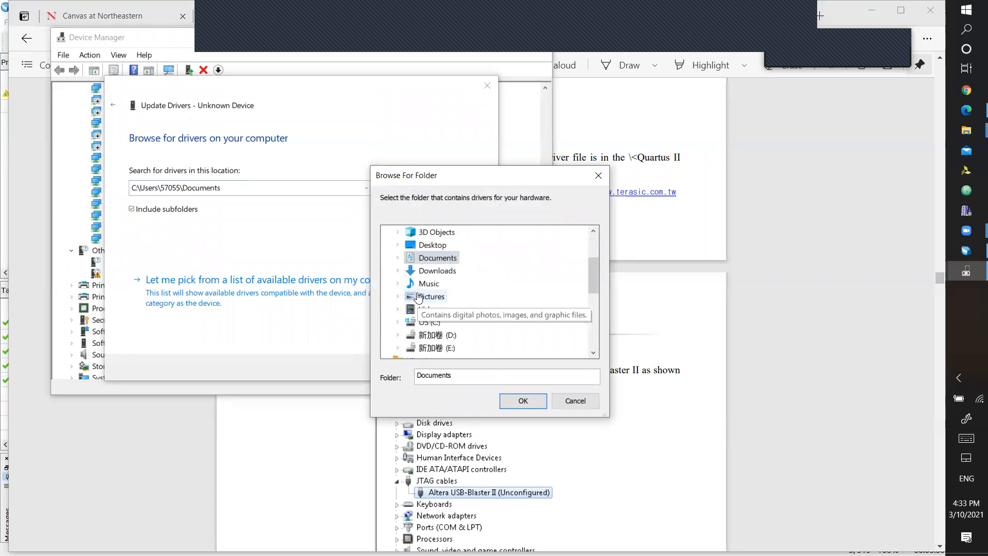
pyautogui.click(437, 335)
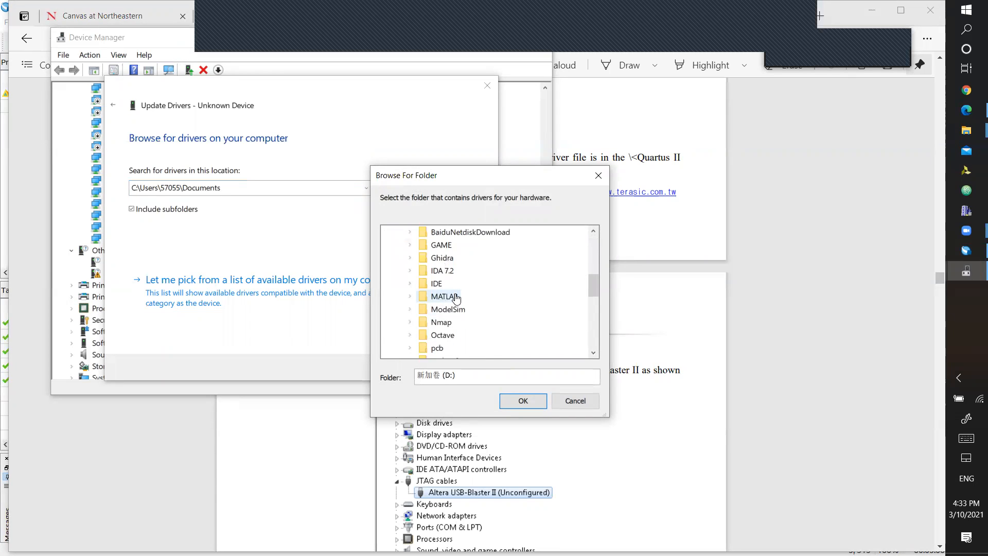
pyautogui.scroll(-1, 456, 299)
pyautogui.scroll(-1, 456, 298)
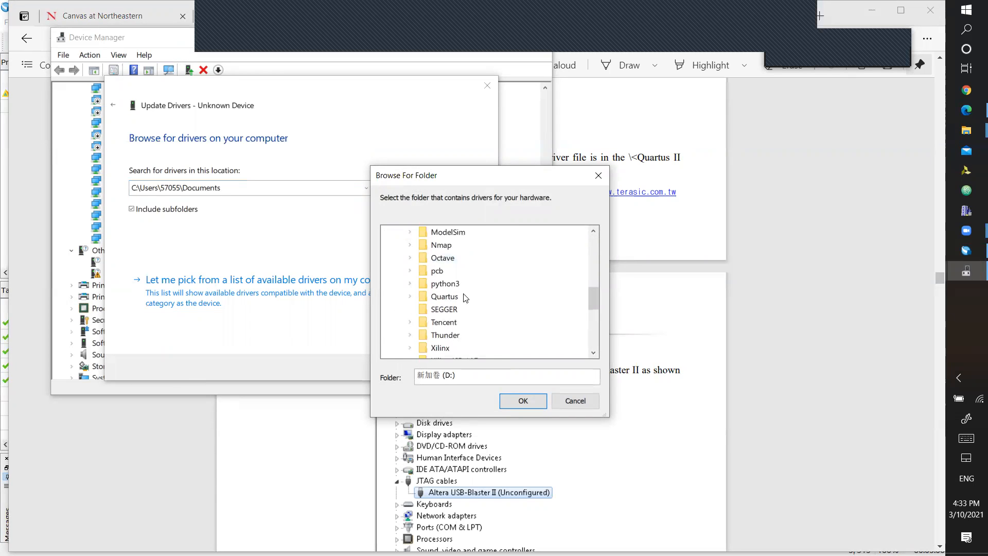
pyautogui.doubleClick(444, 297)
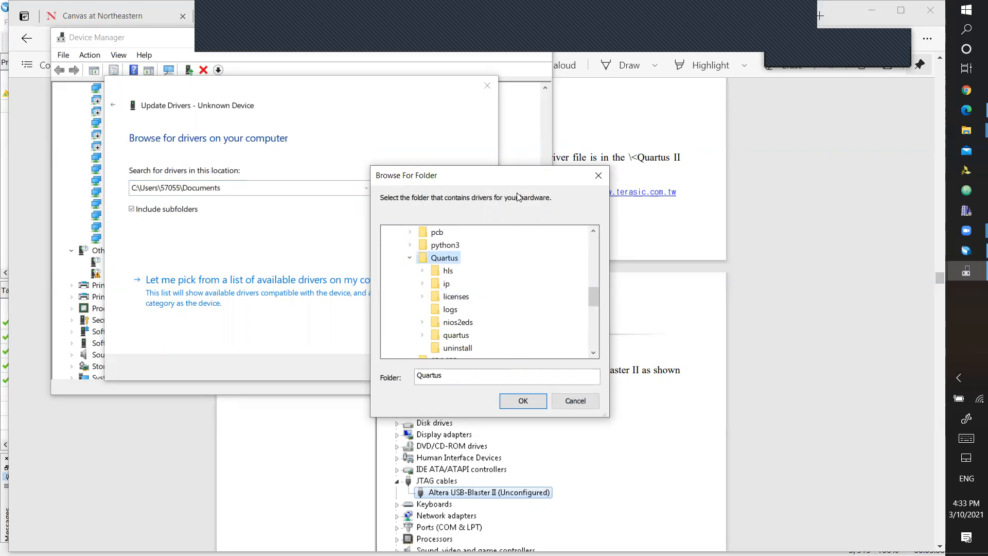
pyautogui.click(760, 229)
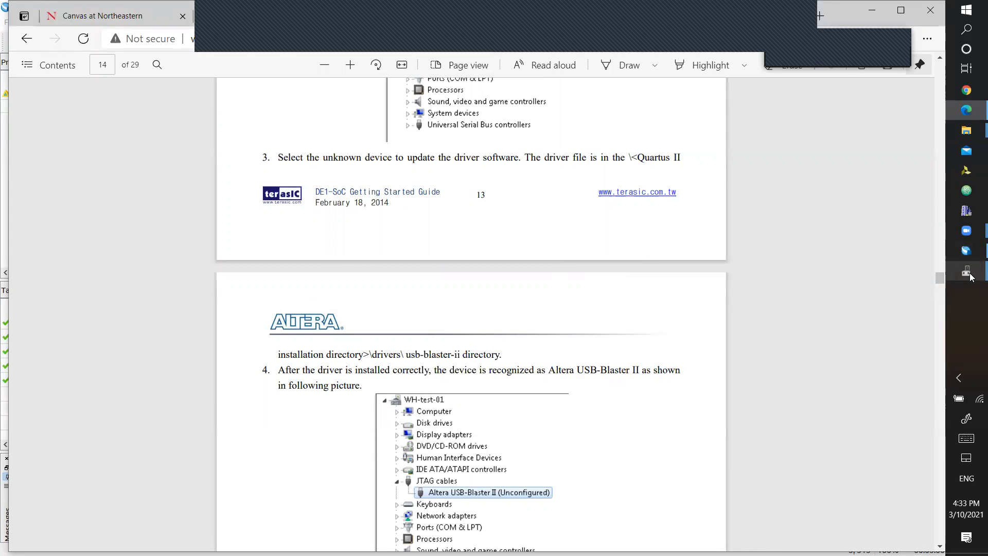
pyautogui.moveTo(966, 271)
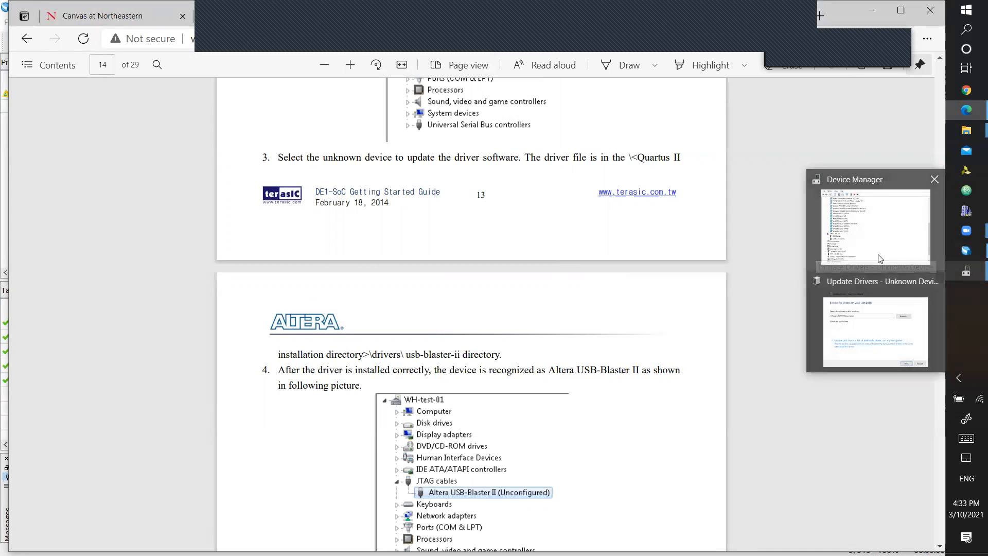
pyautogui.click(891, 304)
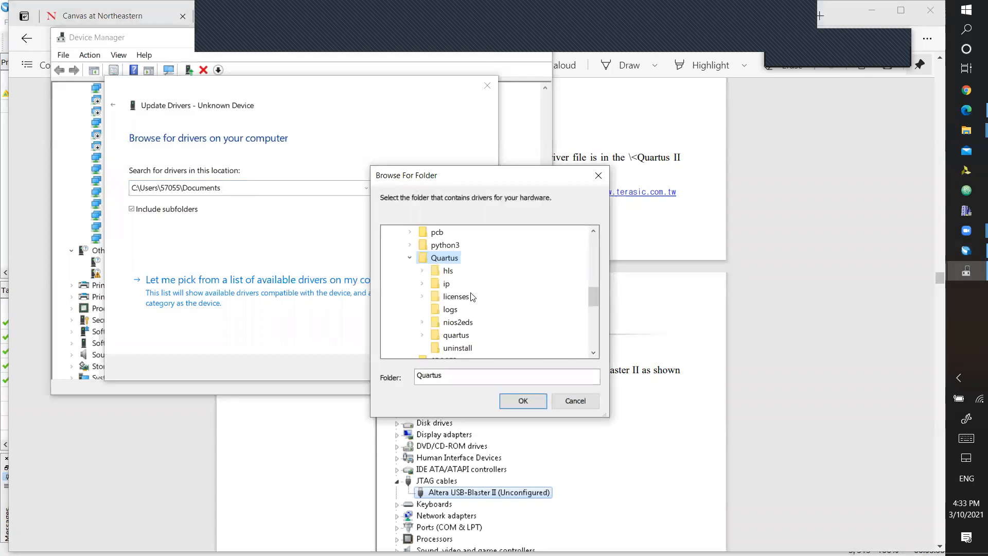
# Choose the quartus\drivers\usb-blaster-ii folder inside the Quartus installation as the driver search location.
pyautogui.doubleClick(456, 335)
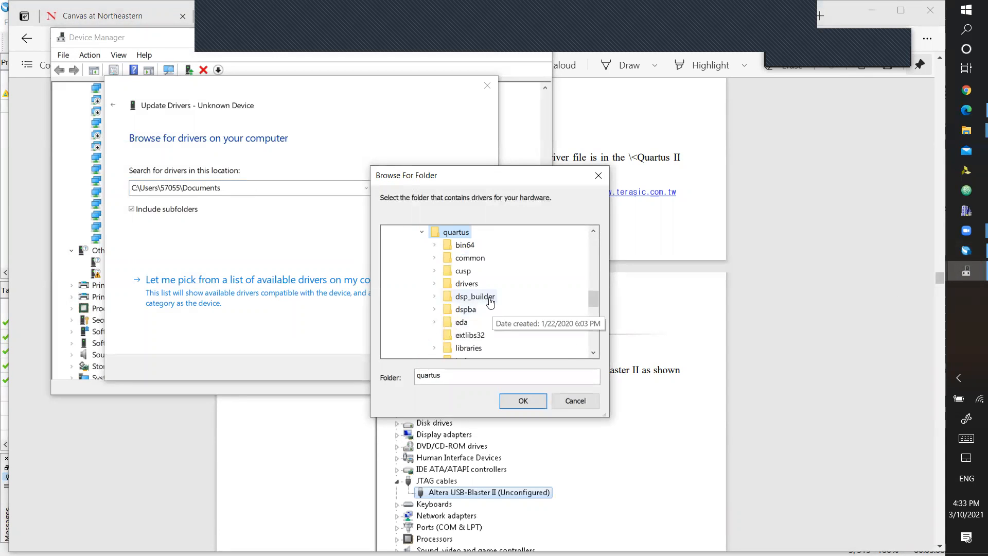
pyautogui.doubleClick(466, 283)
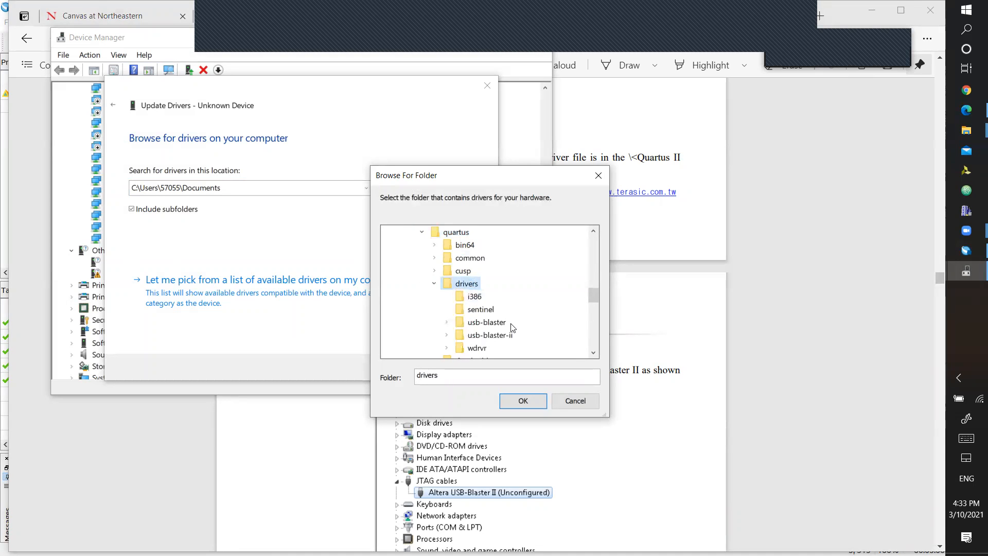
pyautogui.click(490, 335)
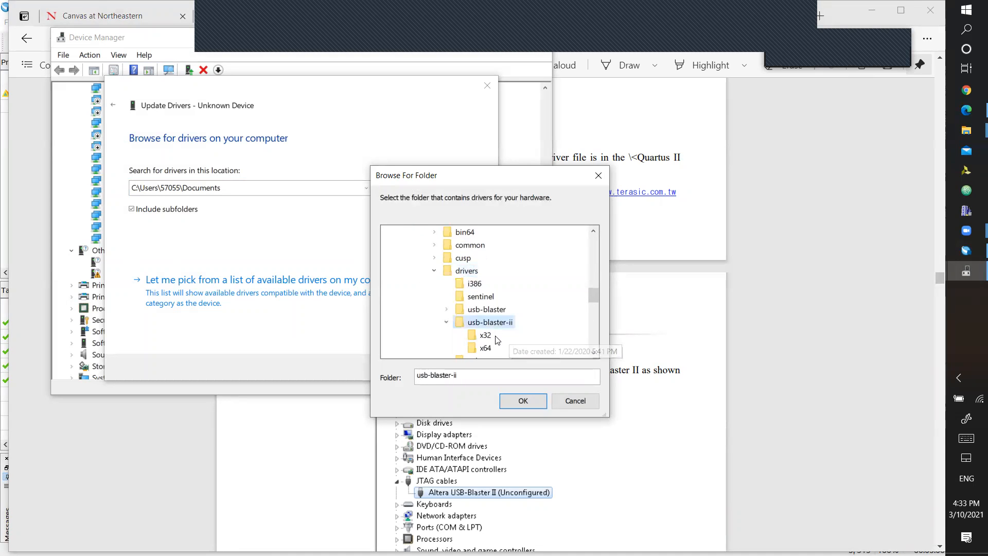
pyautogui.click(523, 400)
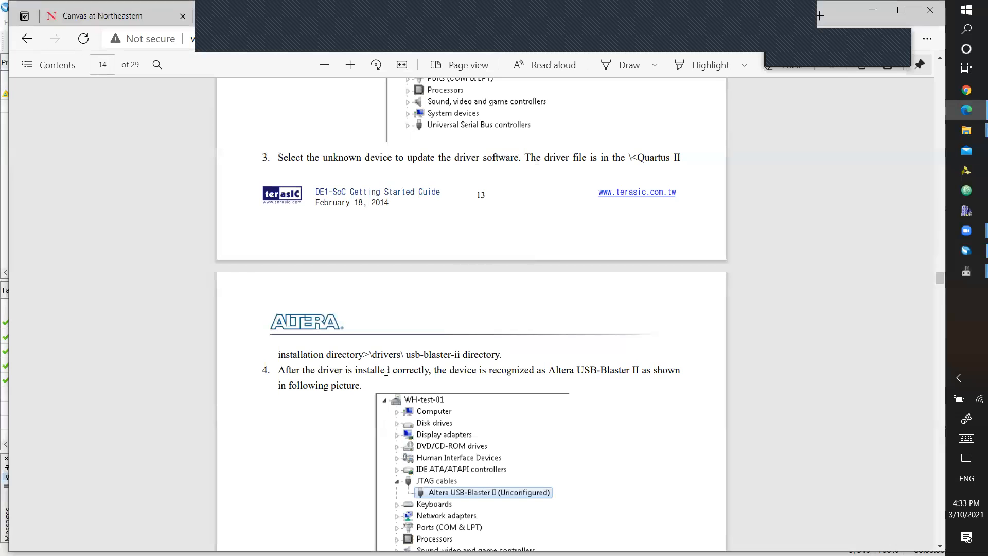
pyautogui.moveTo(965, 271)
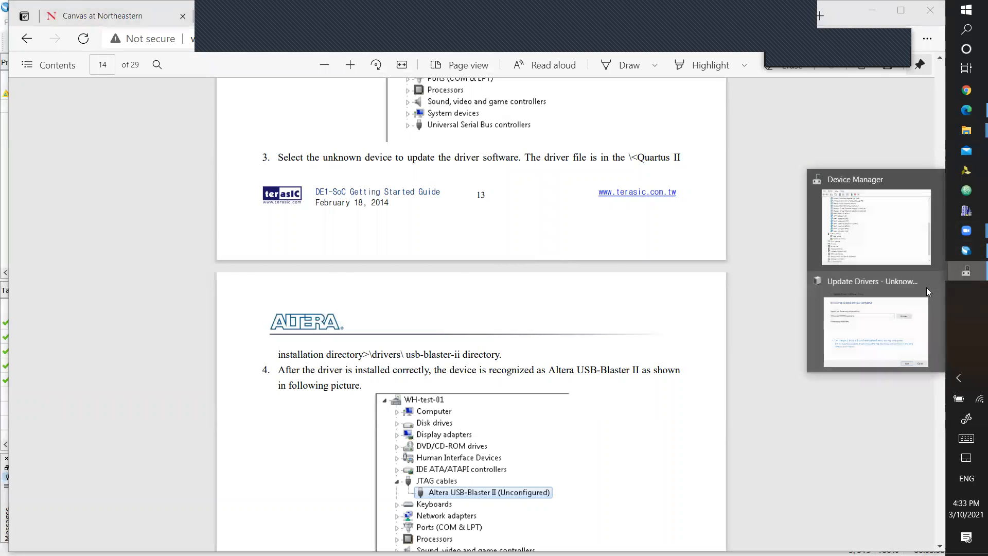
pyautogui.click(902, 325)
pyautogui.click(532, 405)
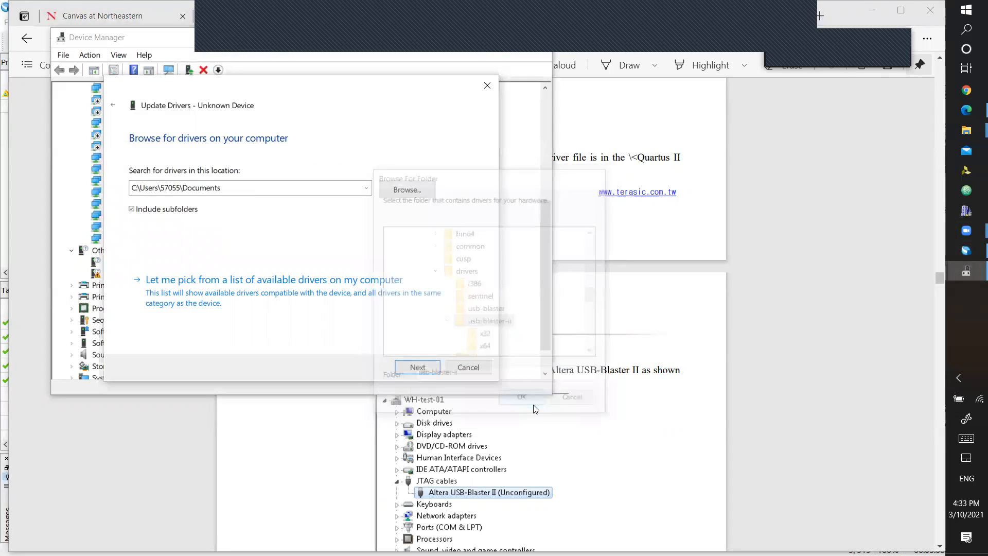
# Install the Altera device software for the unknown device and close the driver update wizard.
pyautogui.click(418, 366)
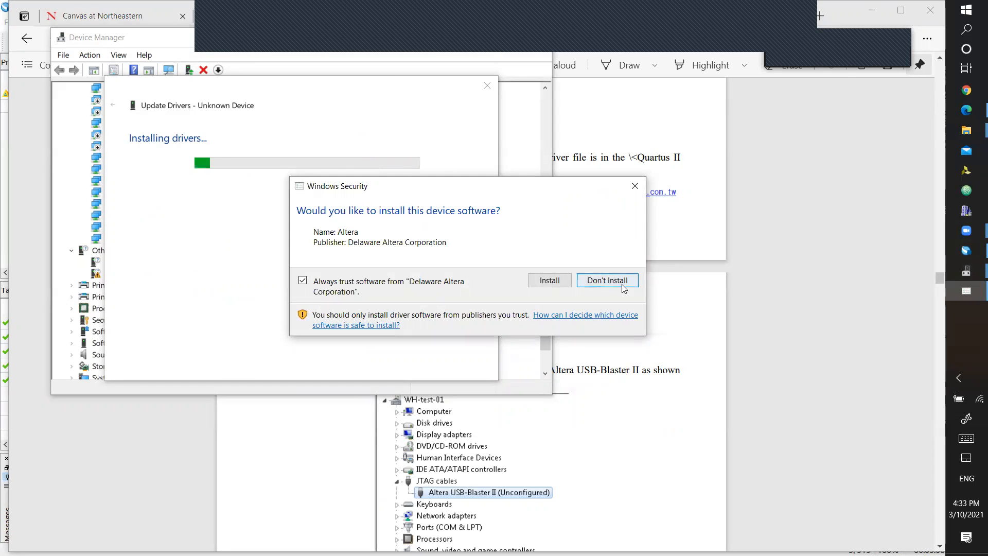
pyautogui.click(554, 282)
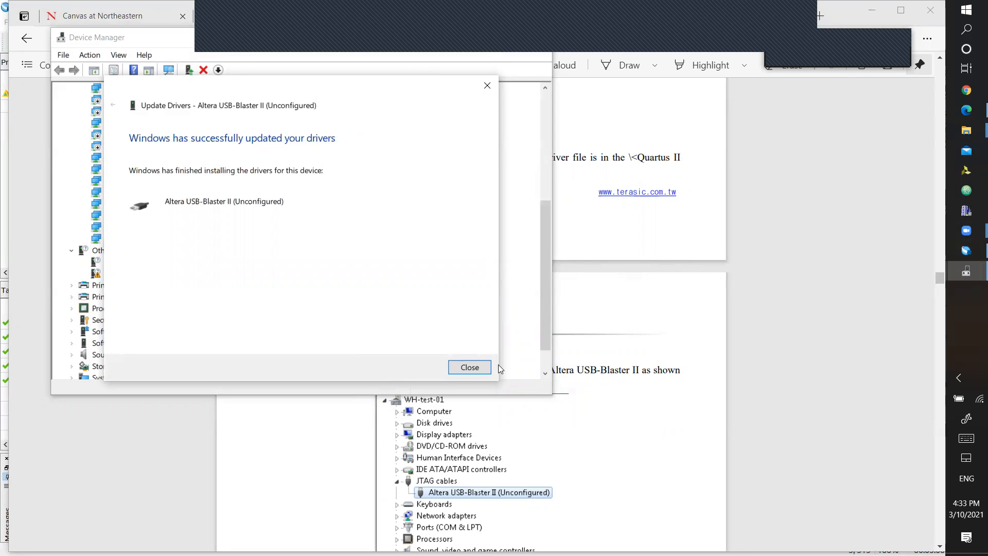
pyautogui.click(469, 367)
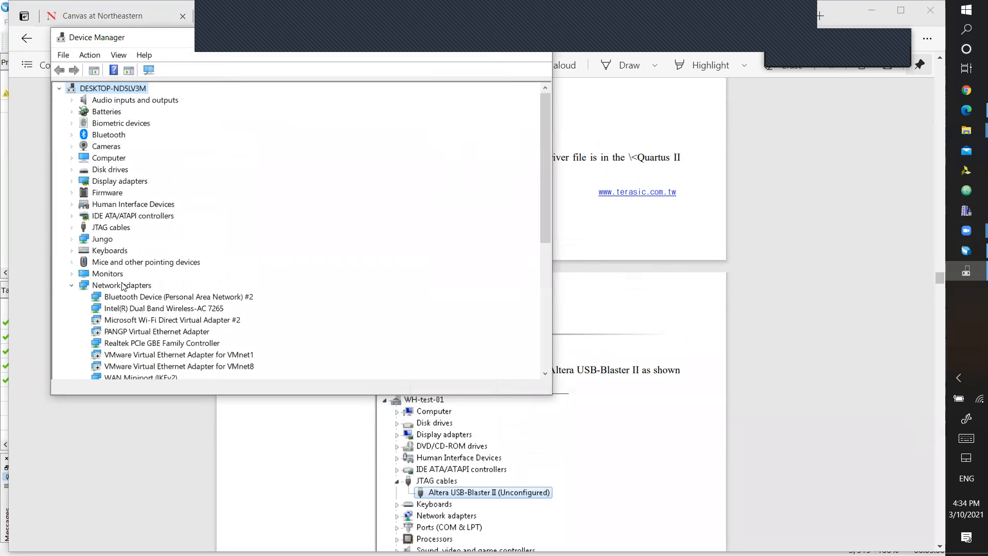
# Check the device list for the Altera USB-Blaster II entries under JTAG cables, and close Device Manager.
pyautogui.scroll(-7, 122, 285)
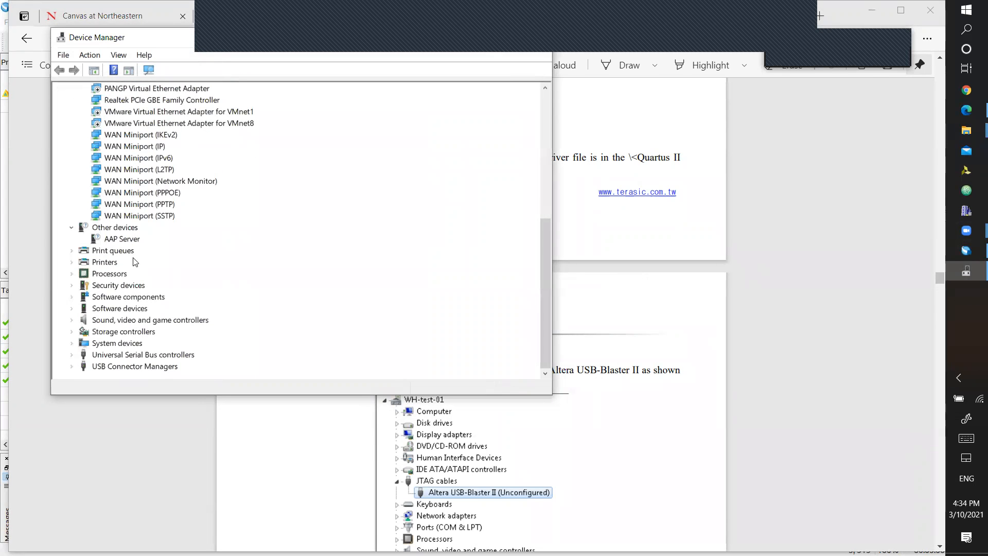
pyautogui.scroll(6, 132, 281)
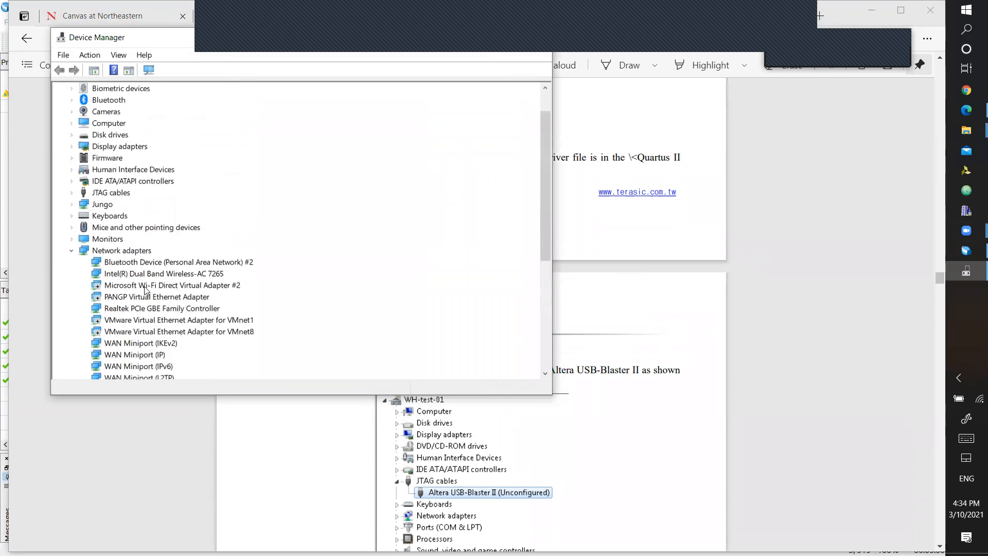
pyautogui.doubleClick(92, 193)
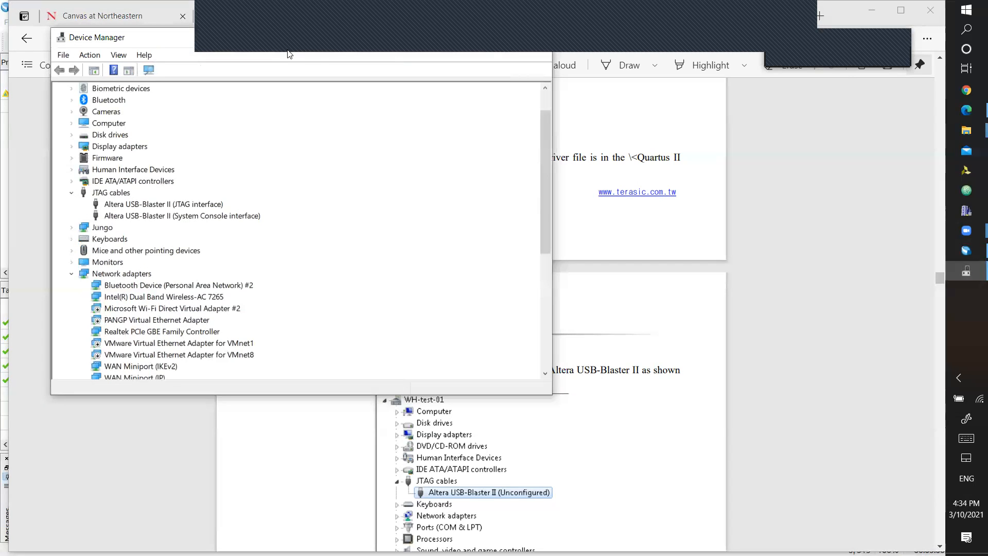
pyautogui.moveTo(305, 39); pyautogui.dragTo(332, 98)
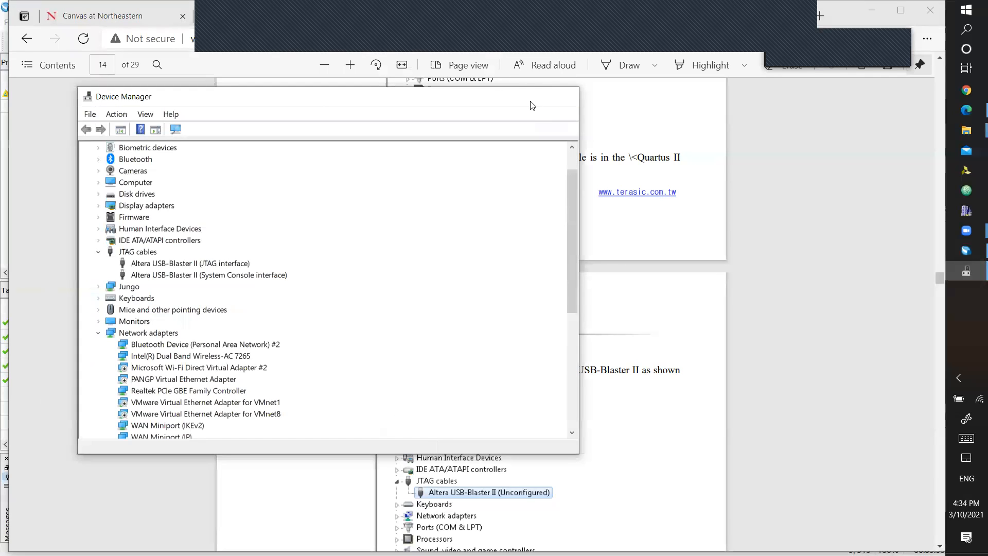
pyautogui.click(563, 96)
# Switch to Quartus Prime, open the Programmer and set DE-SoC [USB-1] as the programming hardware.
pyautogui.click(966, 250)
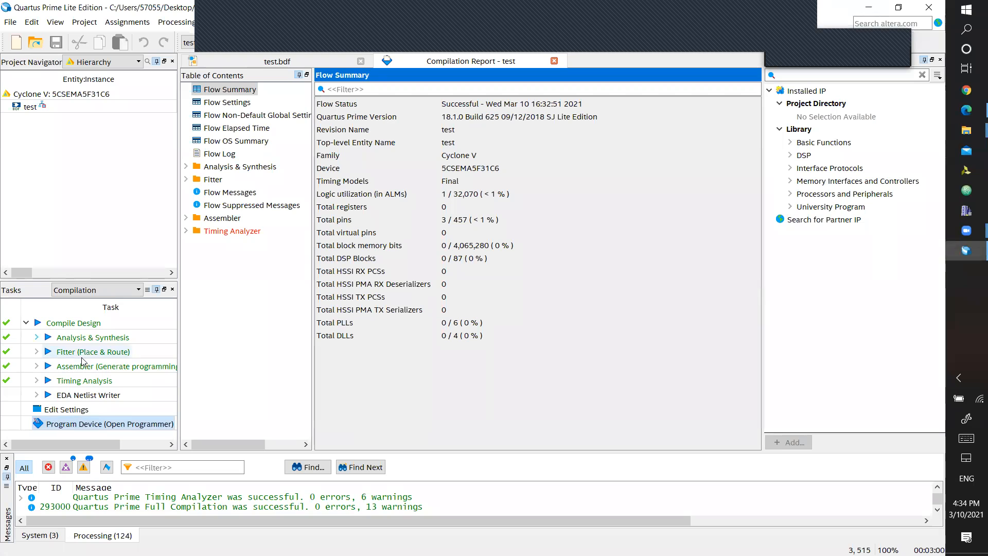
pyautogui.doubleClick(97, 422)
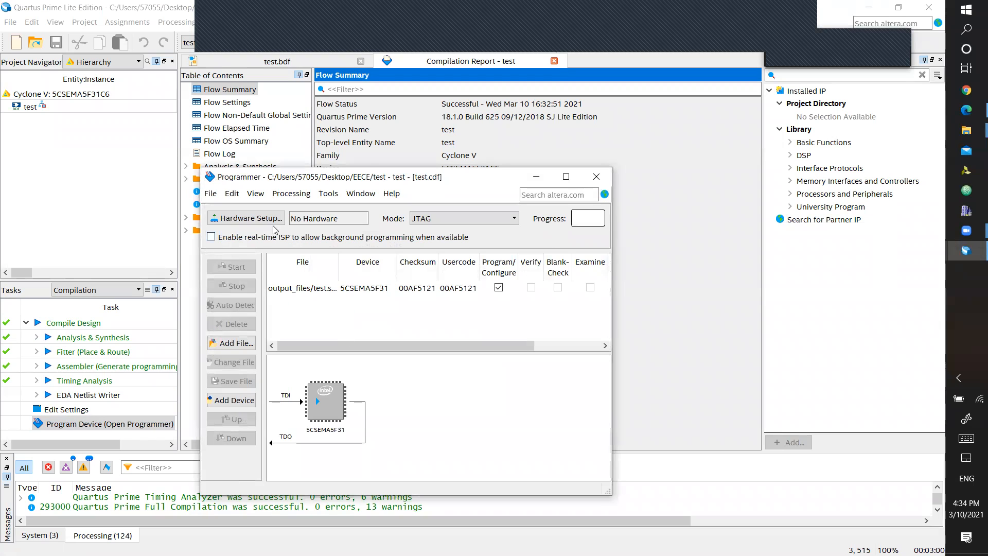
pyautogui.click(246, 219)
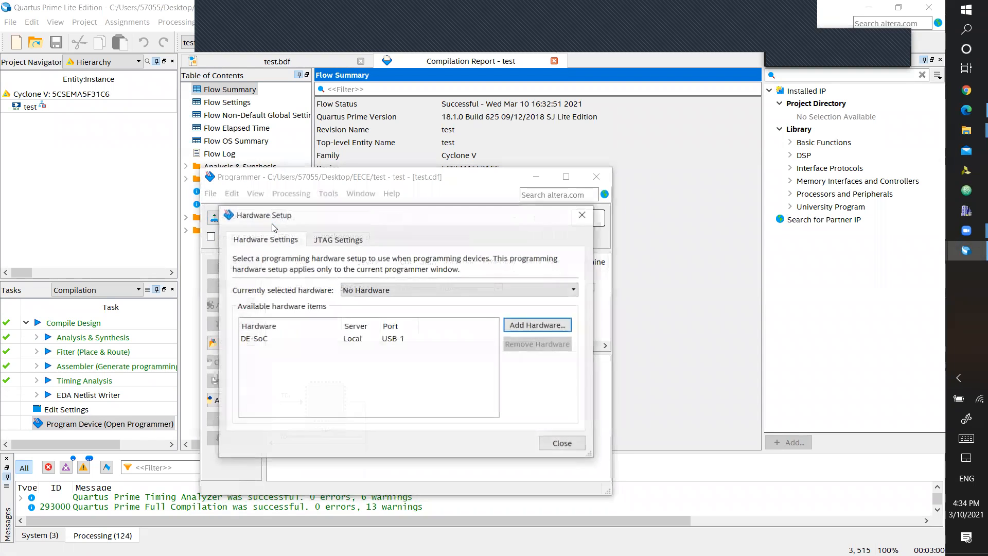
pyautogui.click(270, 340)
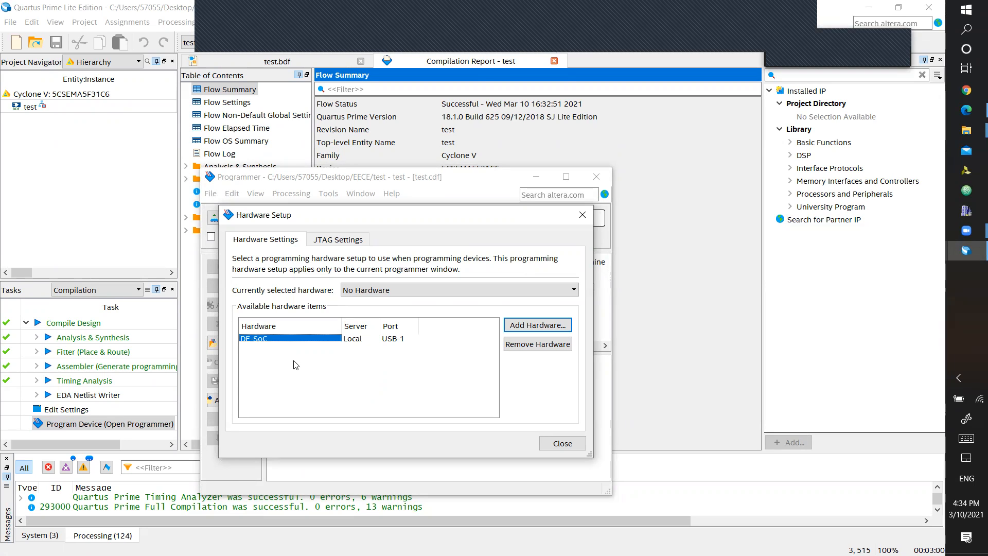
pyautogui.click(537, 325)
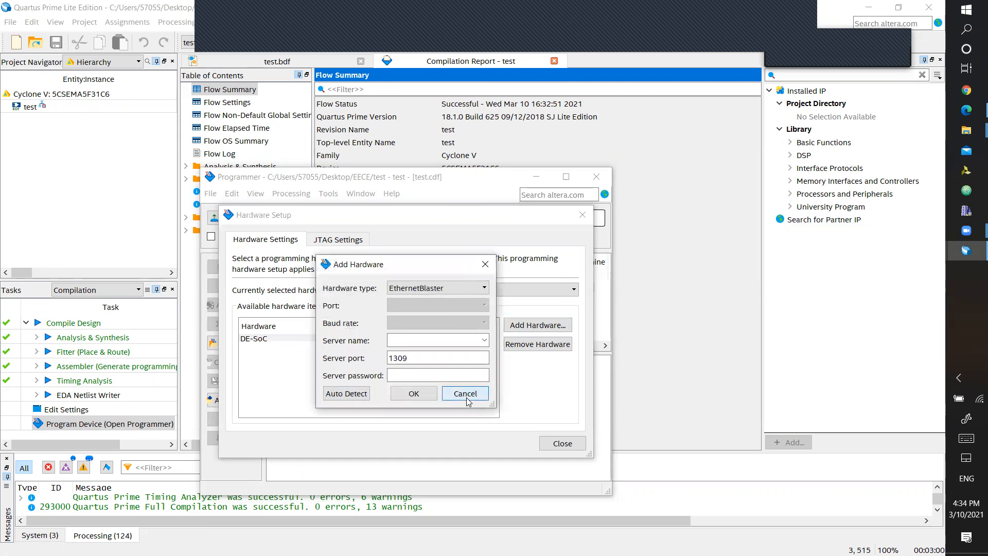
pyautogui.click(466, 394)
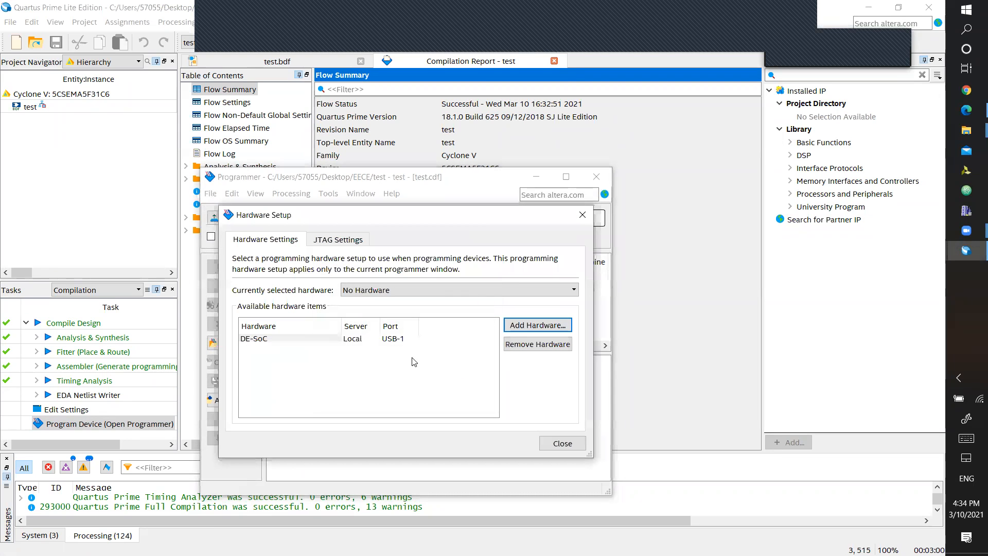
pyautogui.doubleClick(304, 339)
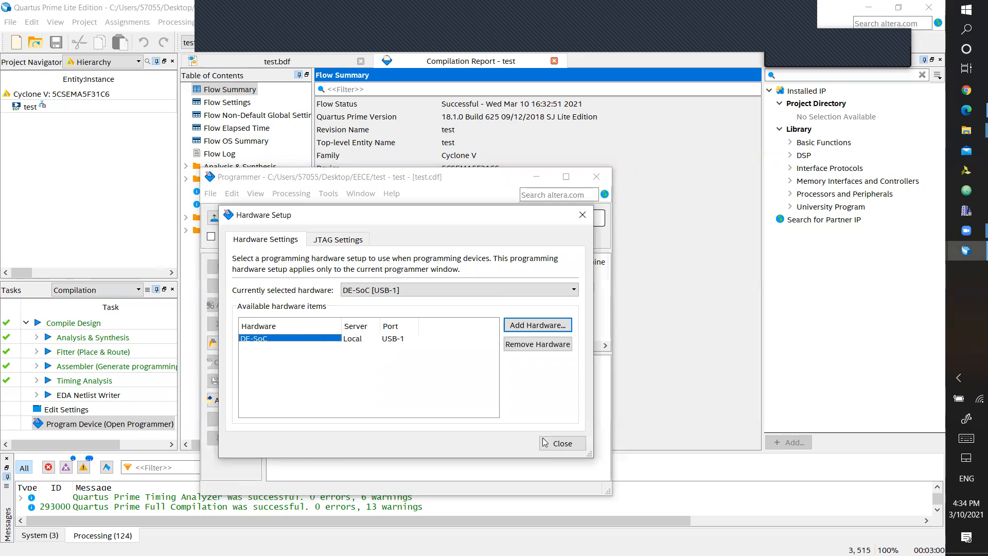
pyautogui.click(557, 445)
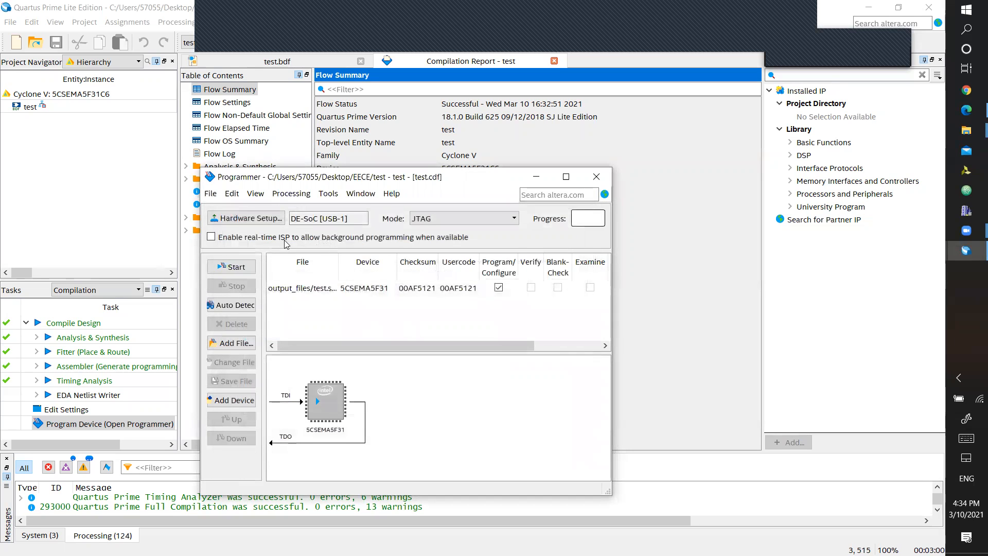
pyautogui.click(211, 304)
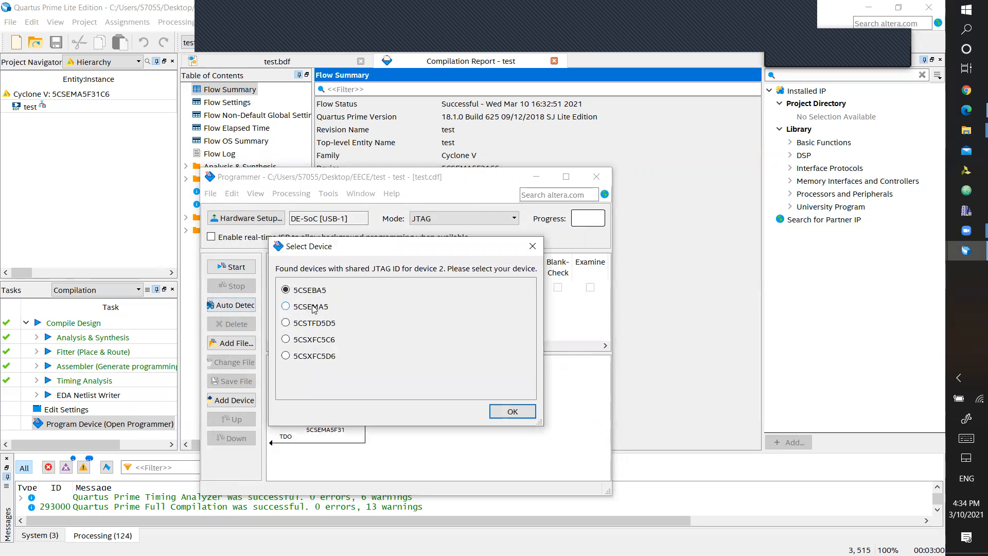
pyautogui.click(313, 307)
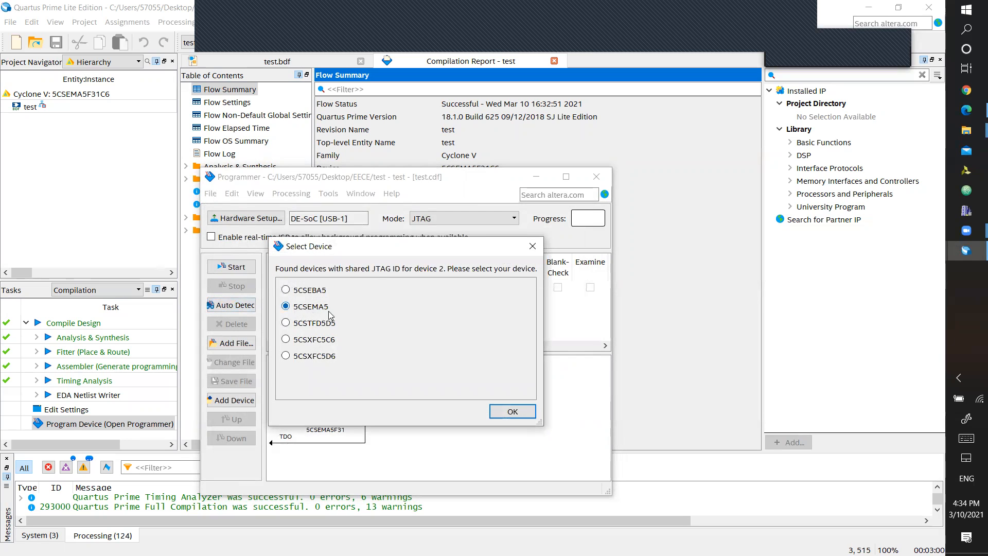
pyautogui.click(512, 415)
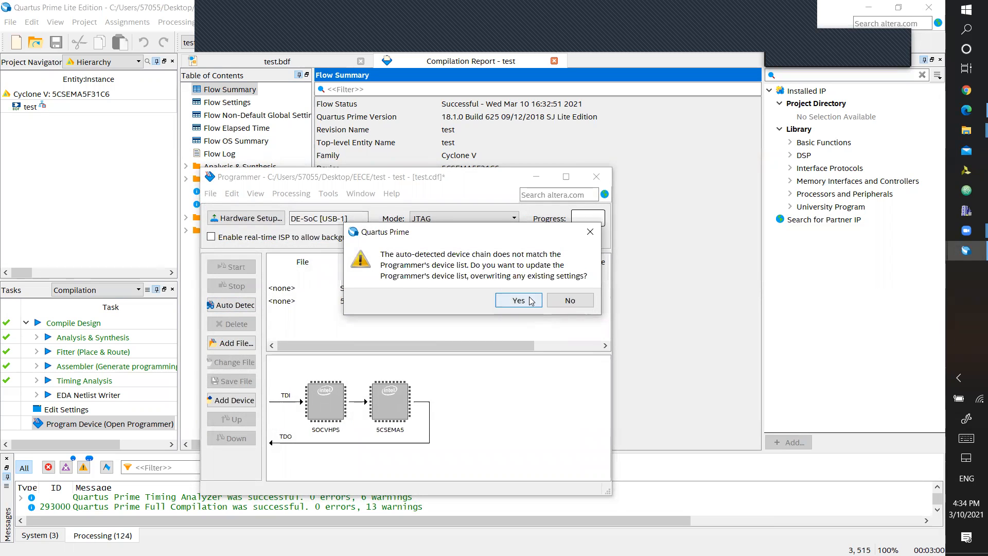
pyautogui.click(532, 301)
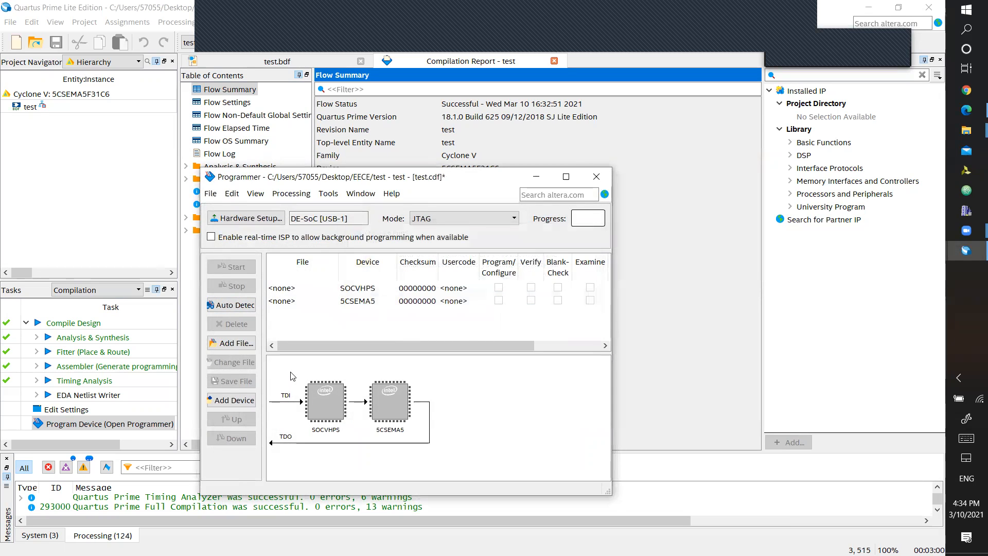
# Assign test.sof from the project's output_files folder as the programming file for the 5CSEMA5 device.
pyautogui.click(390, 394)
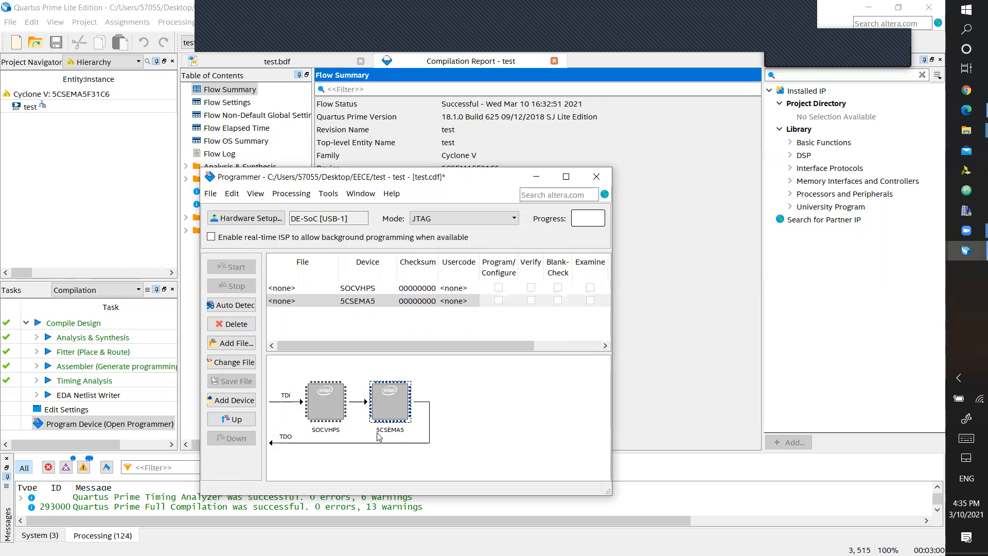
pyautogui.rightClick(392, 395)
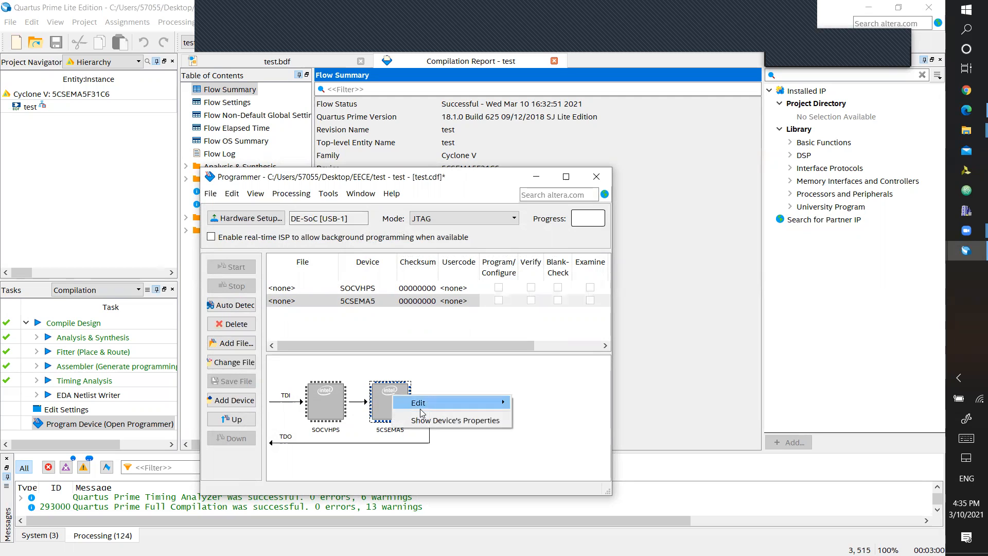
pyautogui.click(384, 397)
pyautogui.rightClick(386, 397)
pyautogui.moveTo(448, 403)
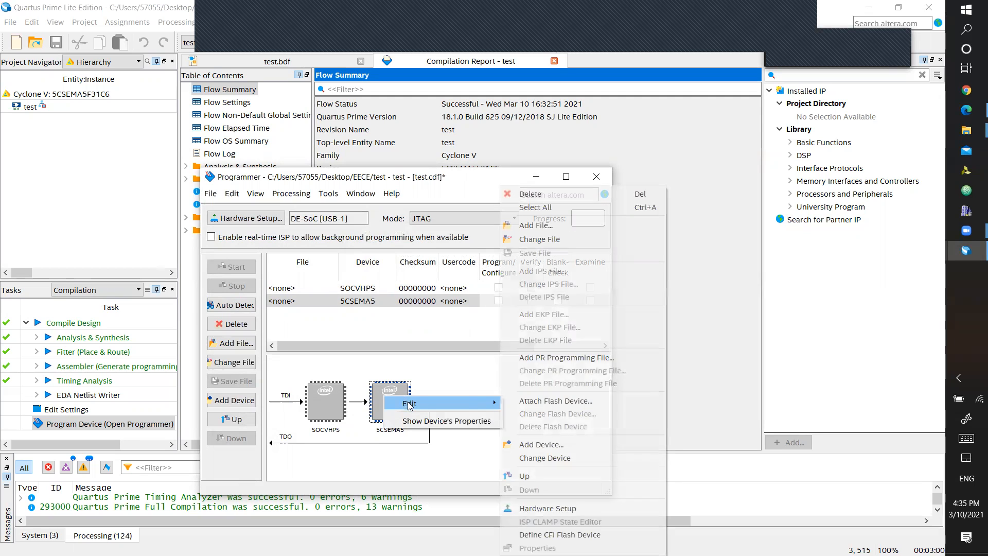
pyautogui.click(538, 240)
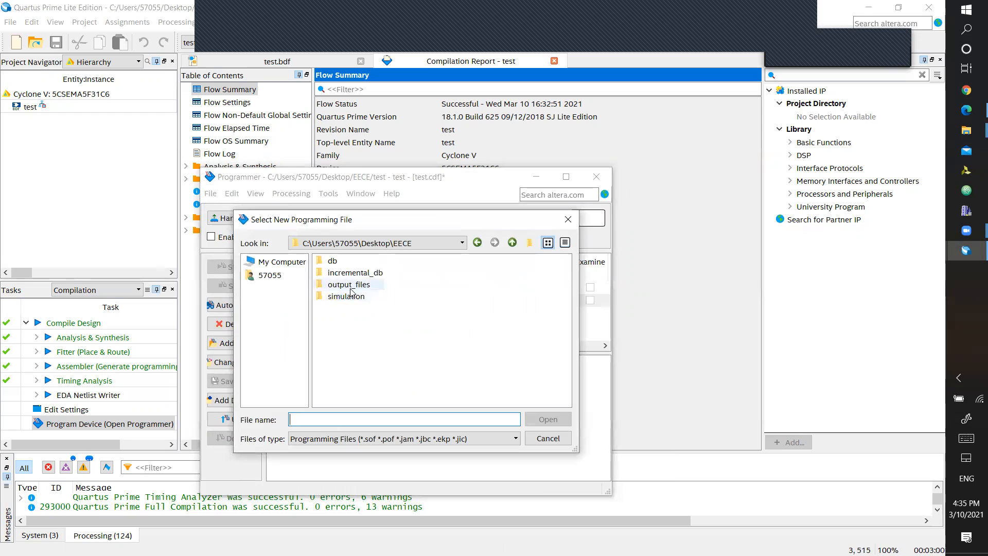
pyautogui.doubleClick(361, 288)
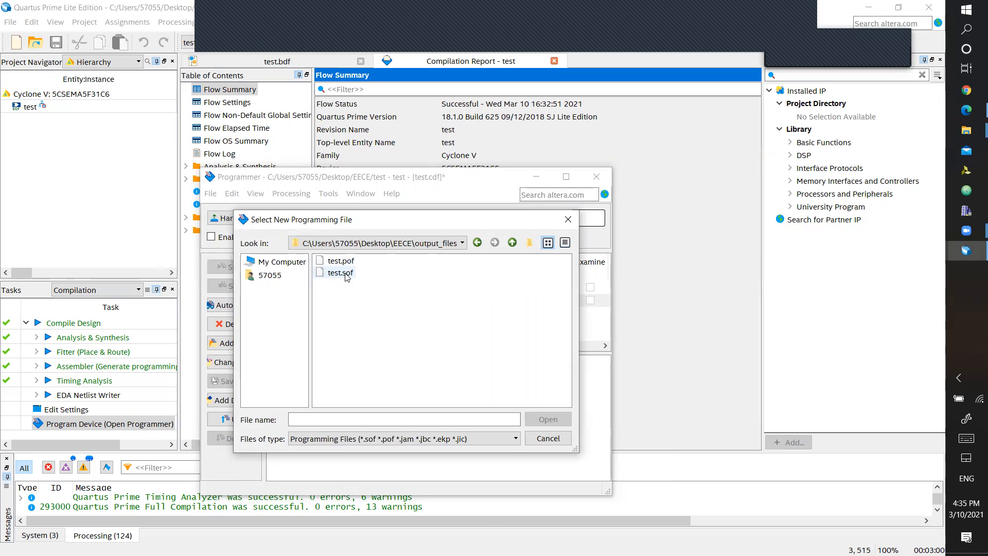
pyautogui.click(345, 276)
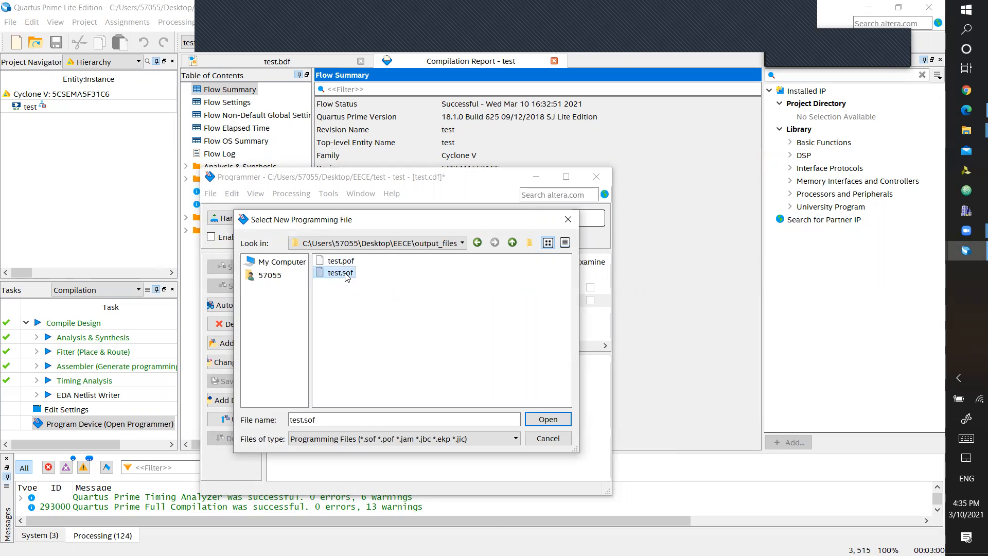
pyautogui.click(547, 419)
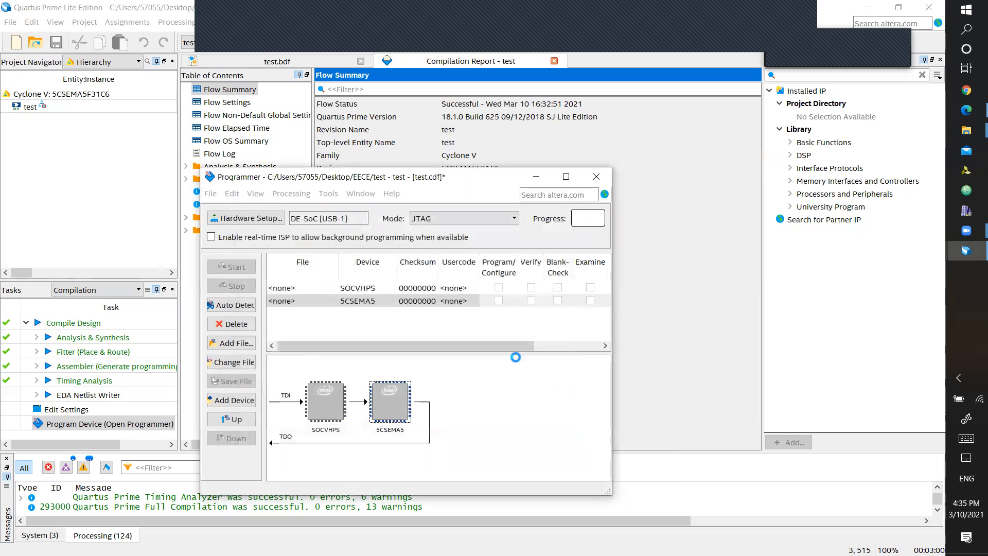
# Enable Program/Configure for the test.sof entry and program the board, widening the Programmer window to show the full progress bar.
pyautogui.click(498, 300)
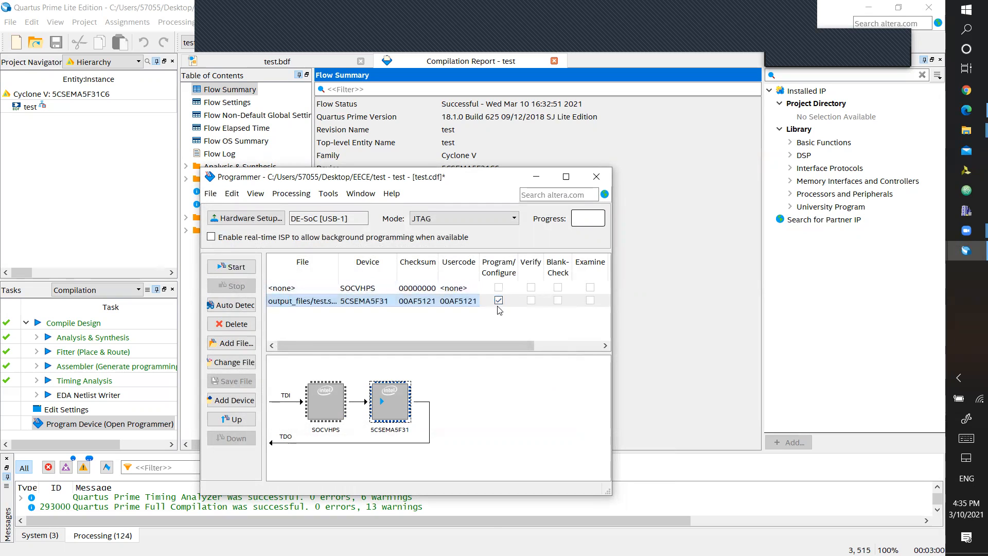
pyautogui.click(230, 273)
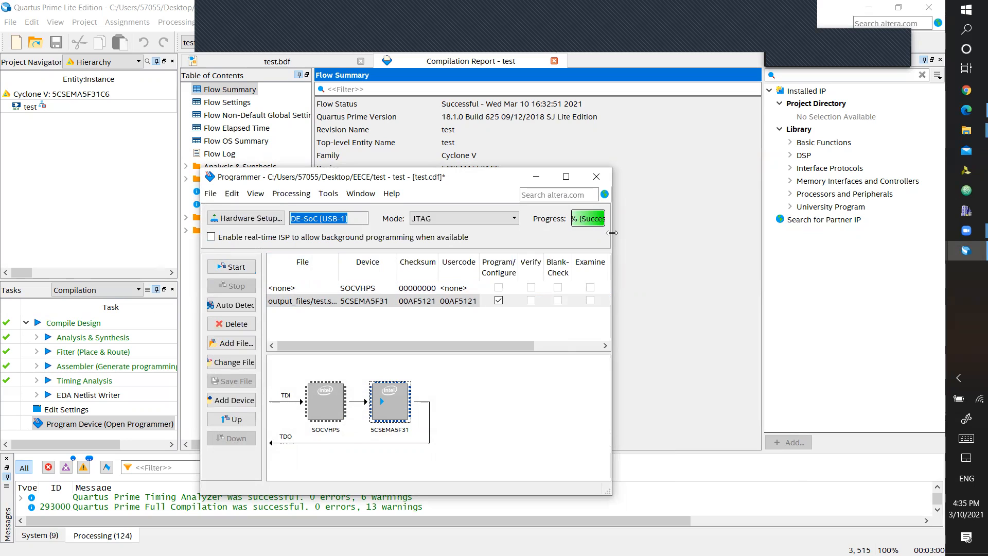
pyautogui.moveTo(611, 232); pyautogui.dragTo(788, 233)
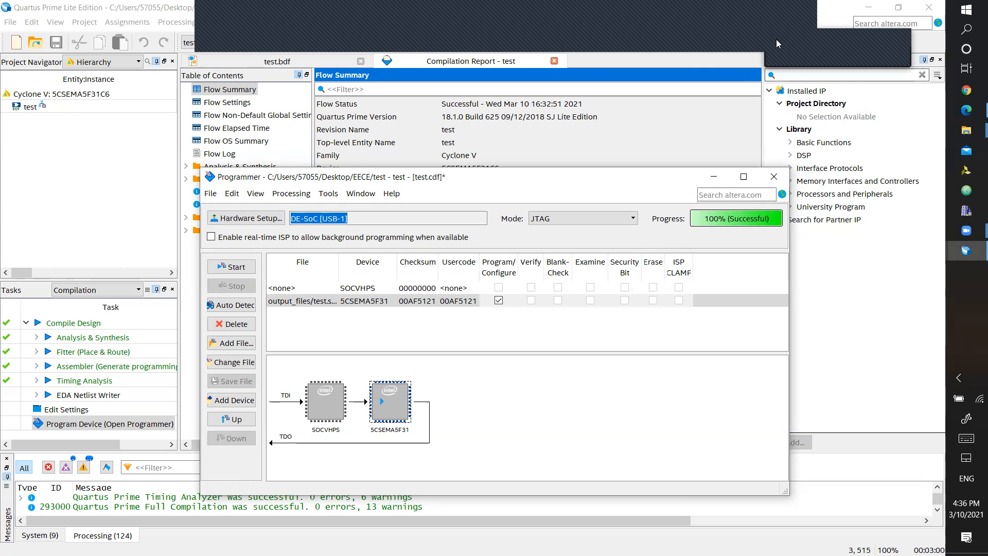
pyautogui.click(791, 21)
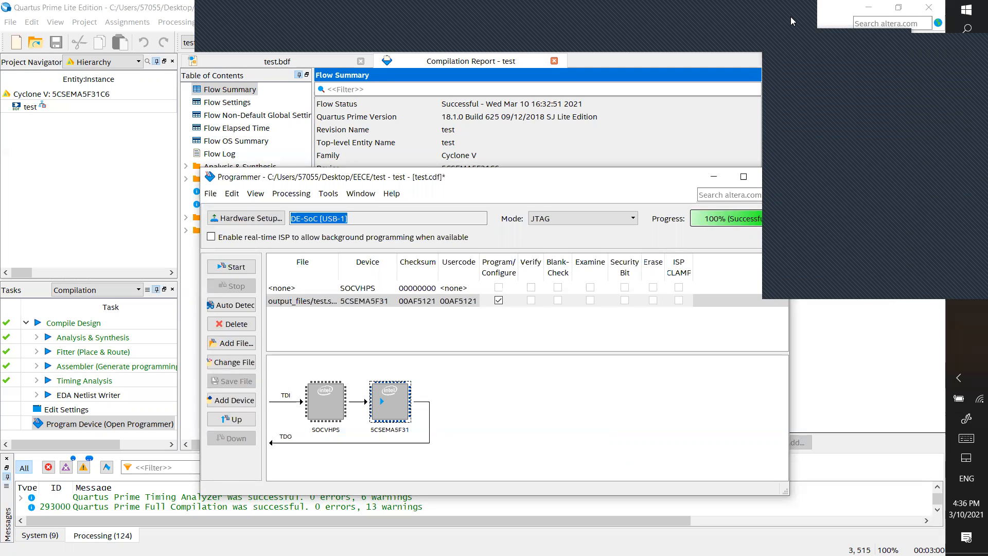